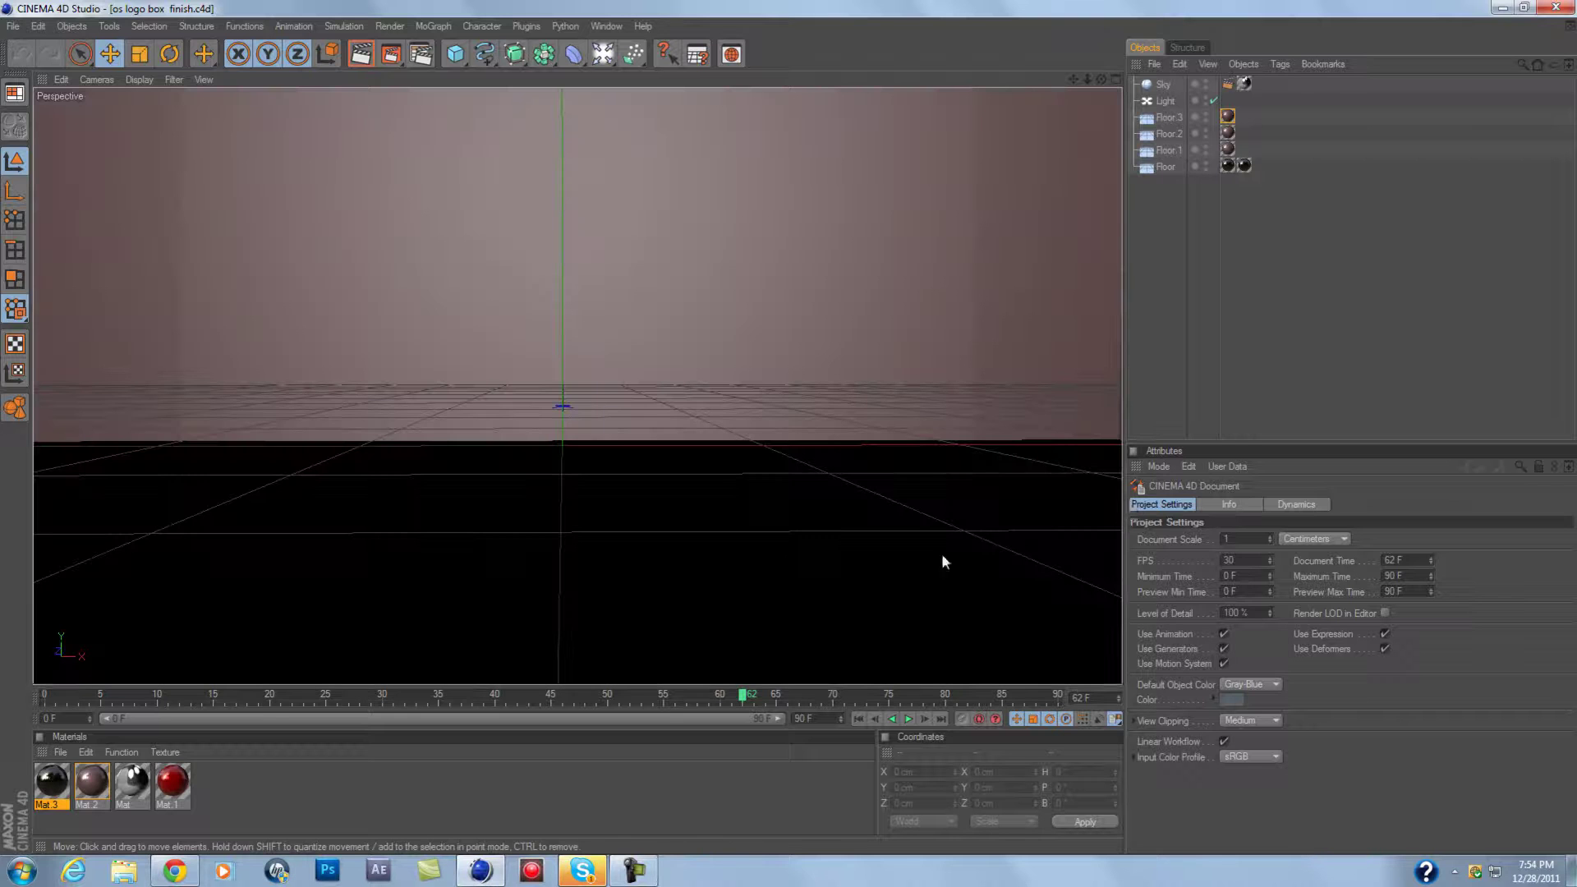
Add a red sphere, test-render it with Ctrl+R, and add a Text object reading 'Text'.
left_click(587, 70)
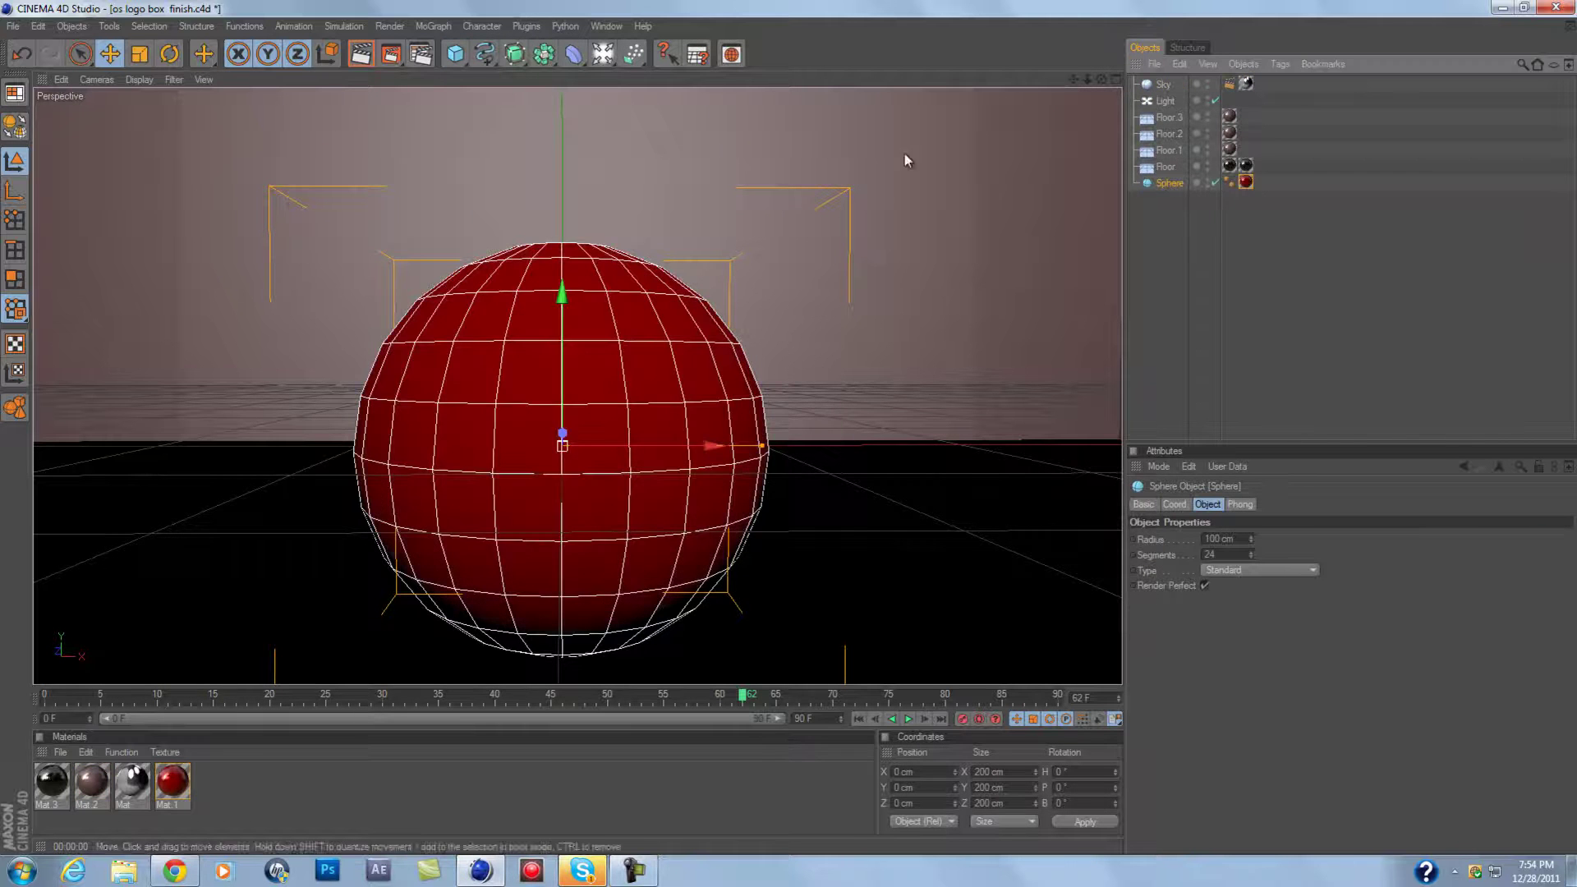
key("ctrl+r")
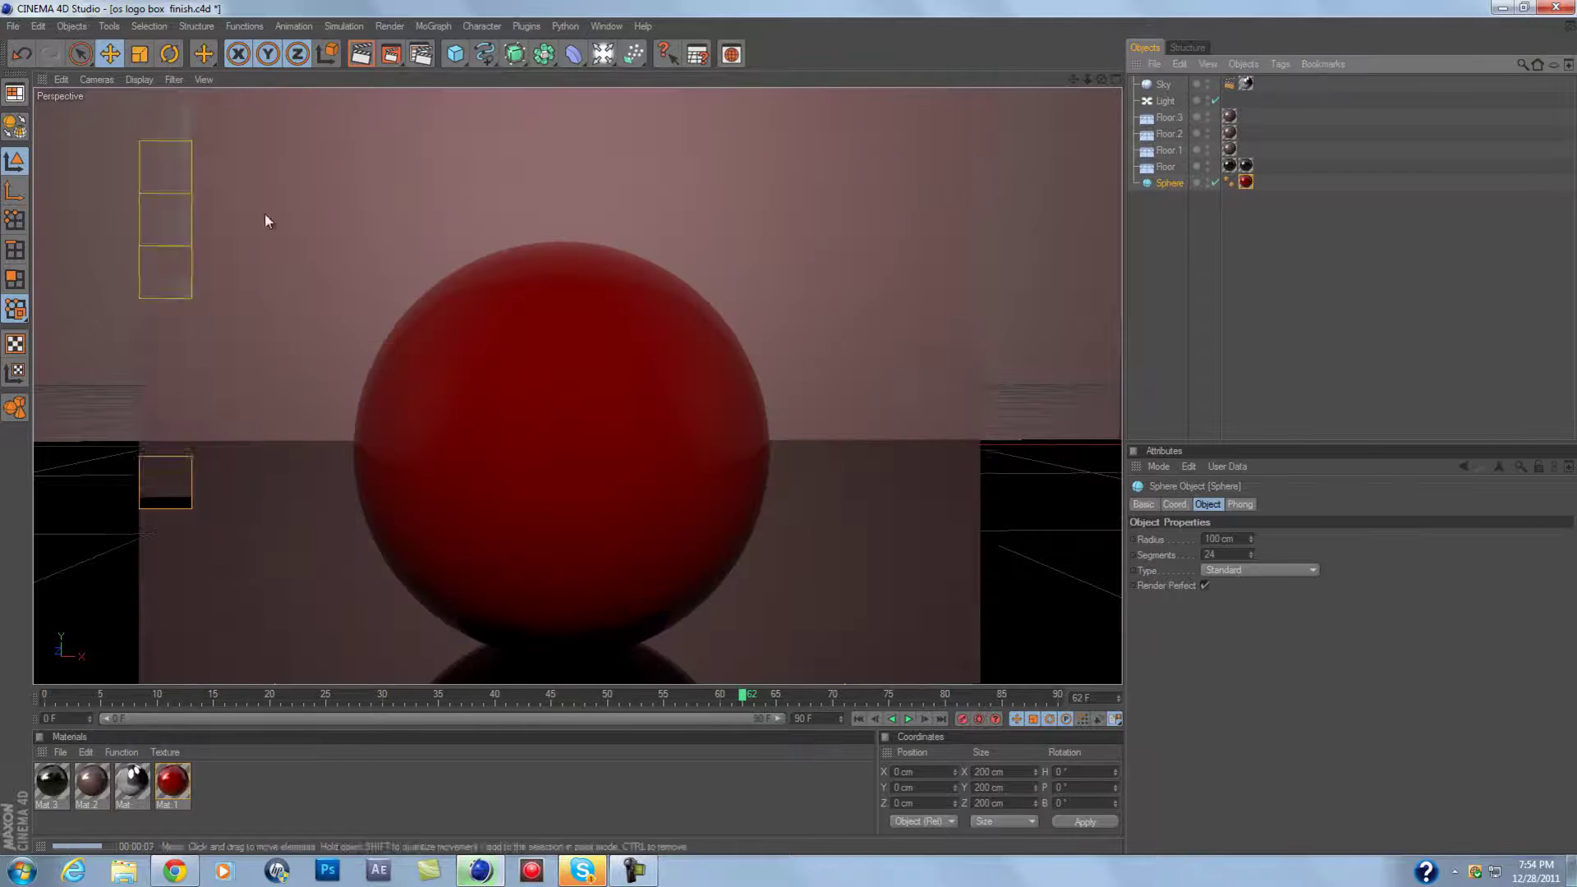
left_click(492, 58)
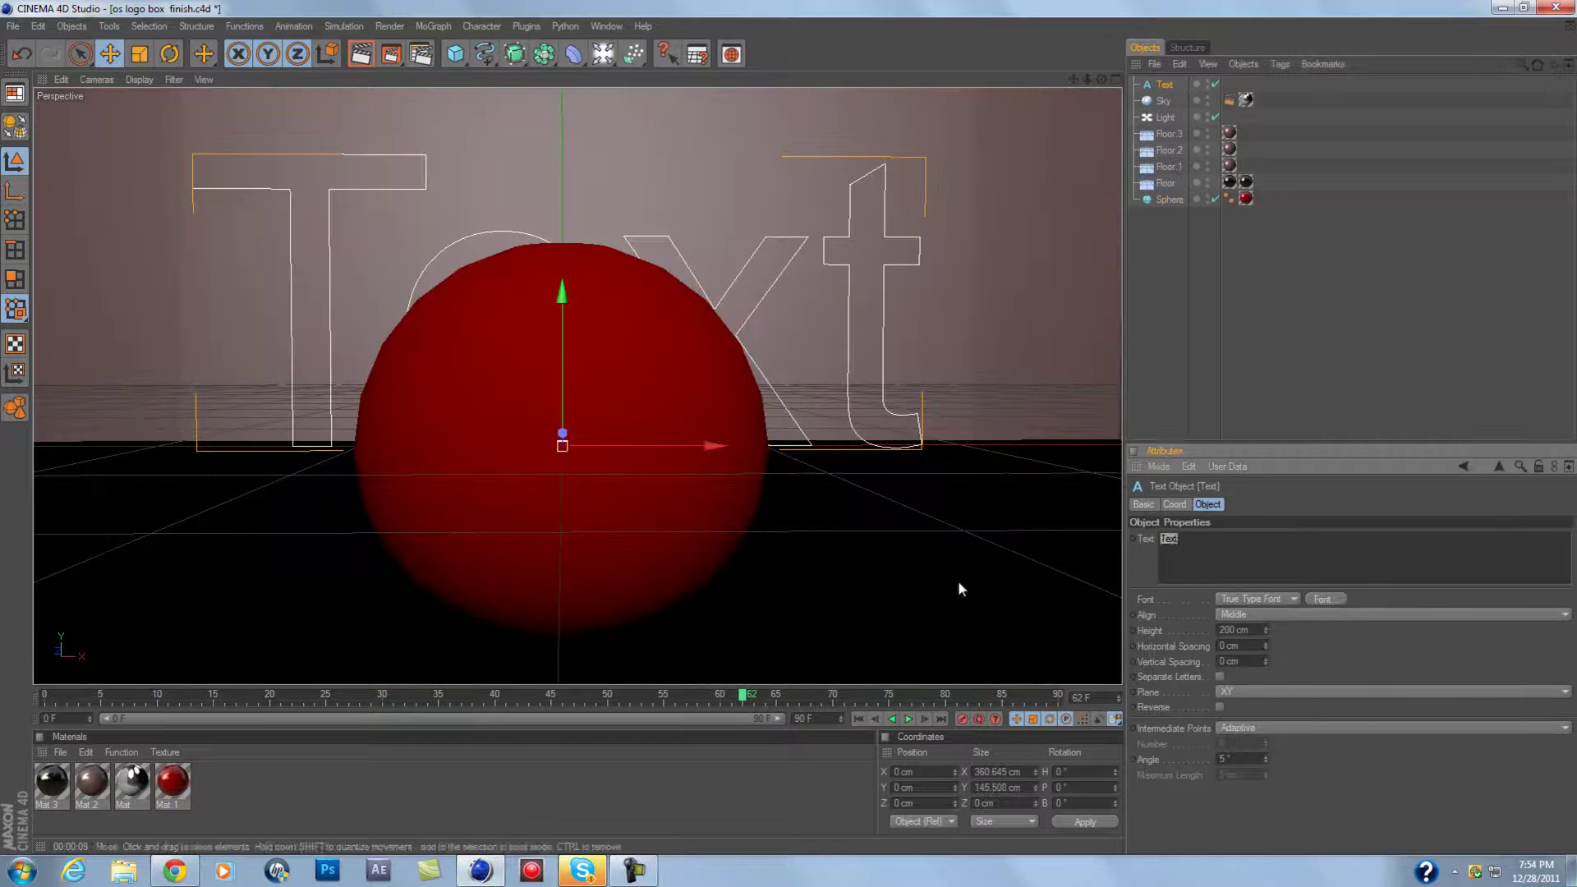
Switch the text to a graffiti-style font.
left_click(1322, 599)
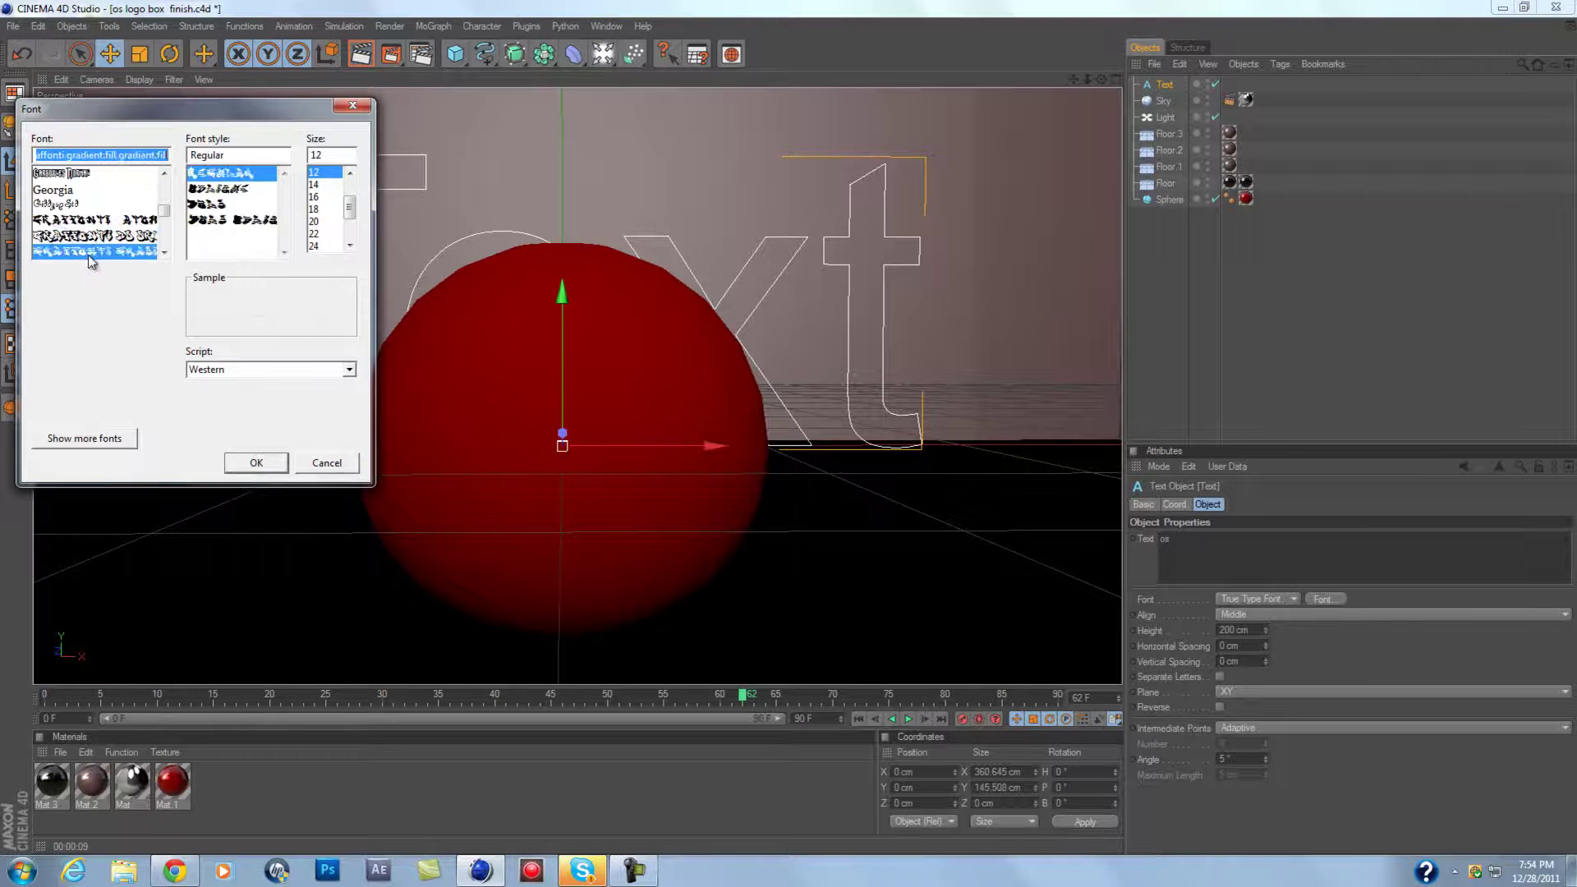
key("Down")
key("Down")
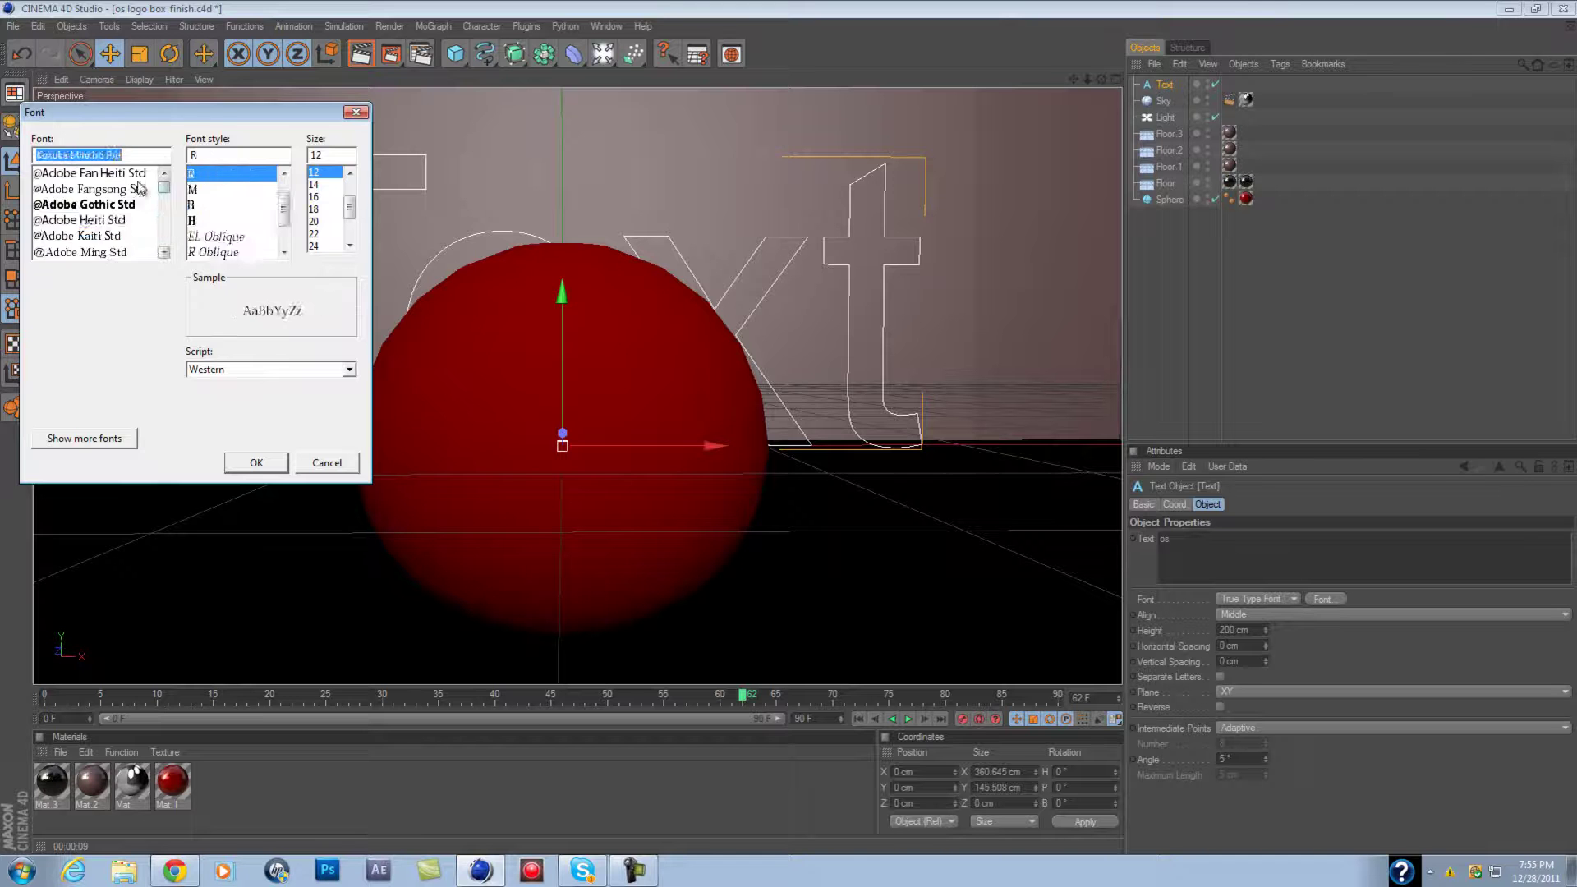
key("Up")
key("Up")
key("Return")
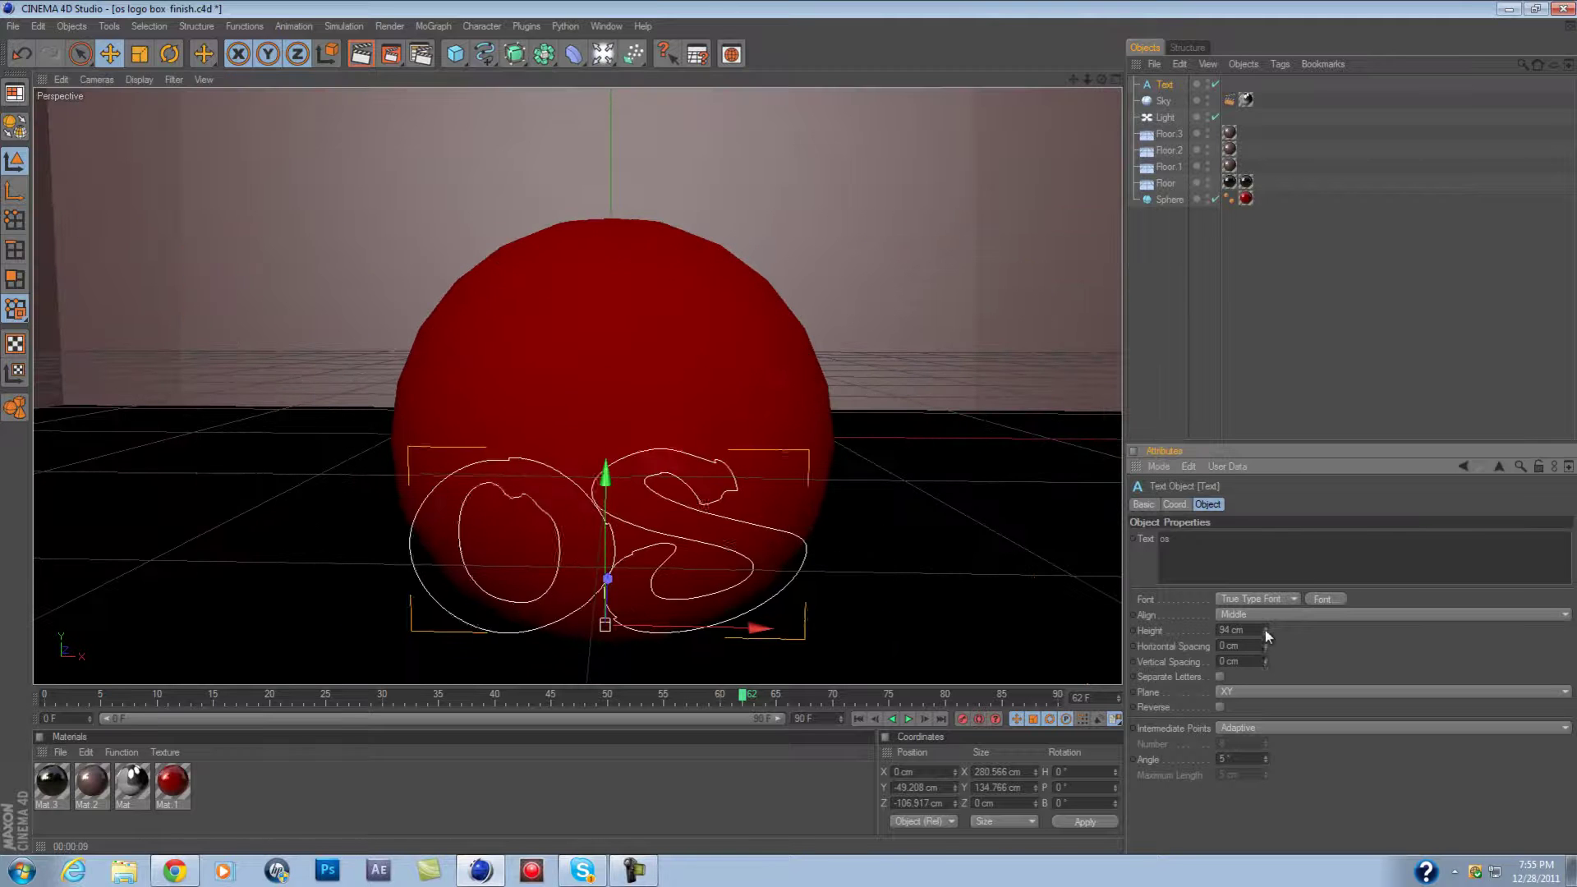
Tilt the 'os' text onto the sphere and add an Extrude NURBS.
key("r")
left_click_drag(624, 447, 698, 431)
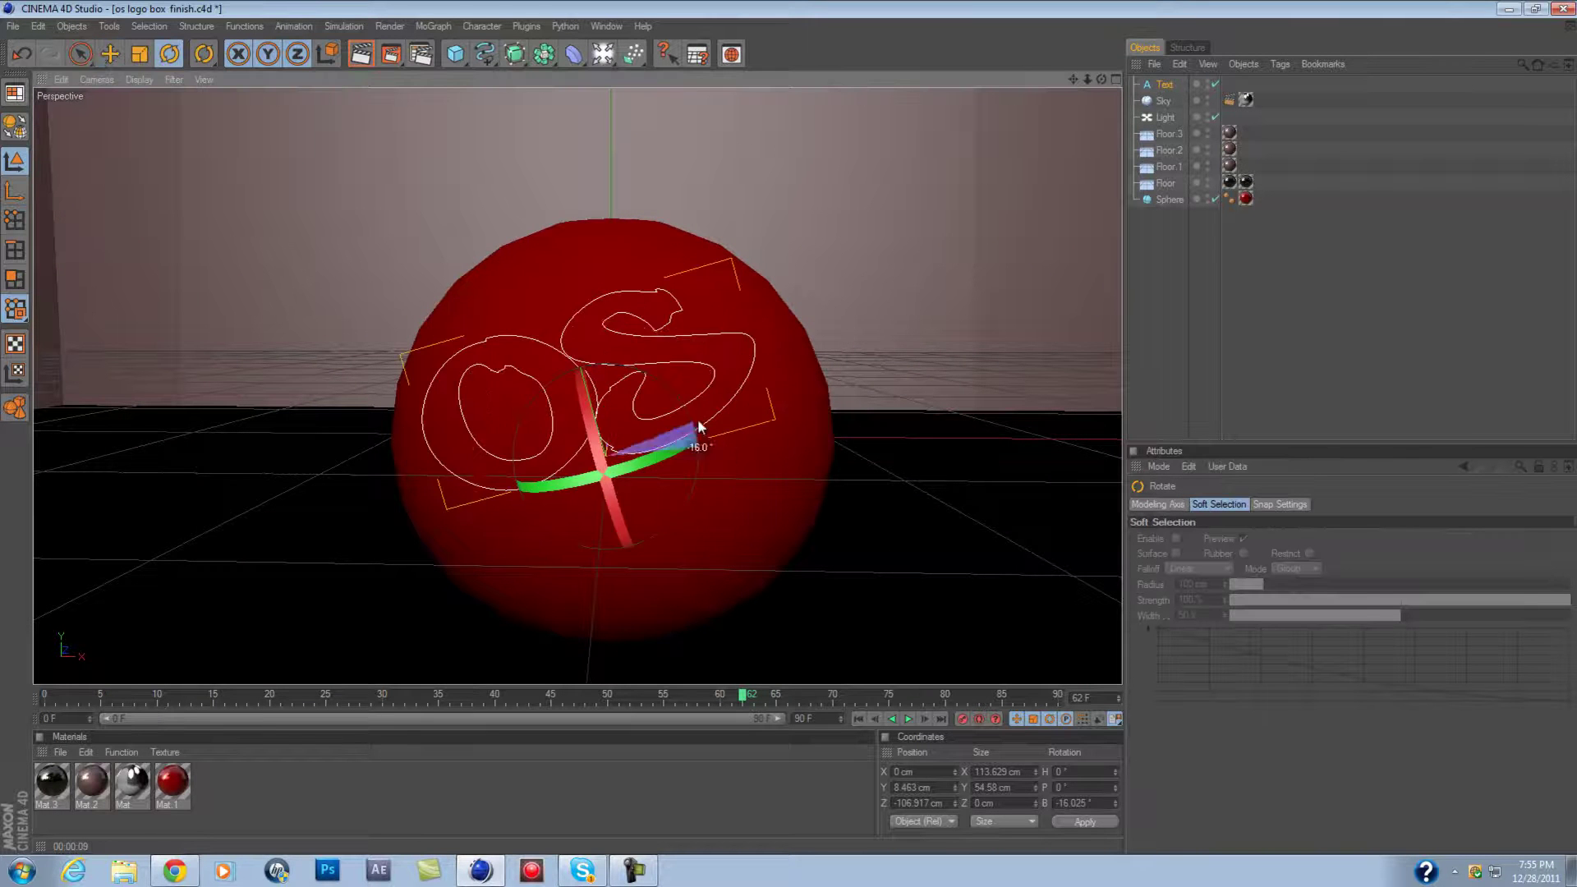
left_click_drag(514, 53, 558, 82)
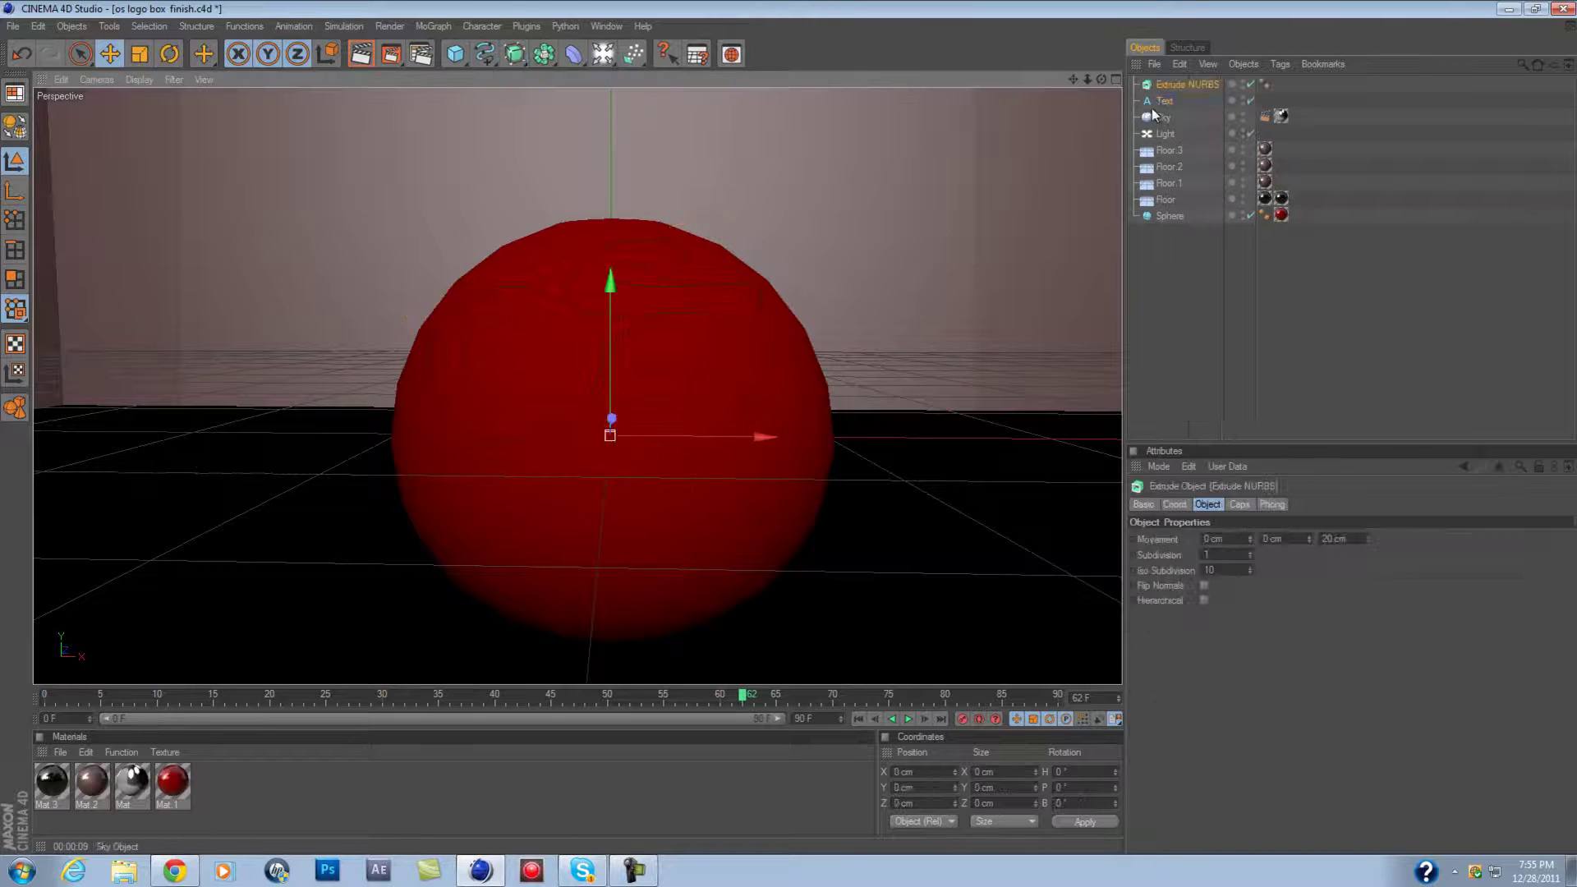
Place the text inside the Extrude NURBS, 45 cm deep, and push it forward from the sphere.
left_click_drag(1164, 100, 1180, 86)
left_click(1182, 84)
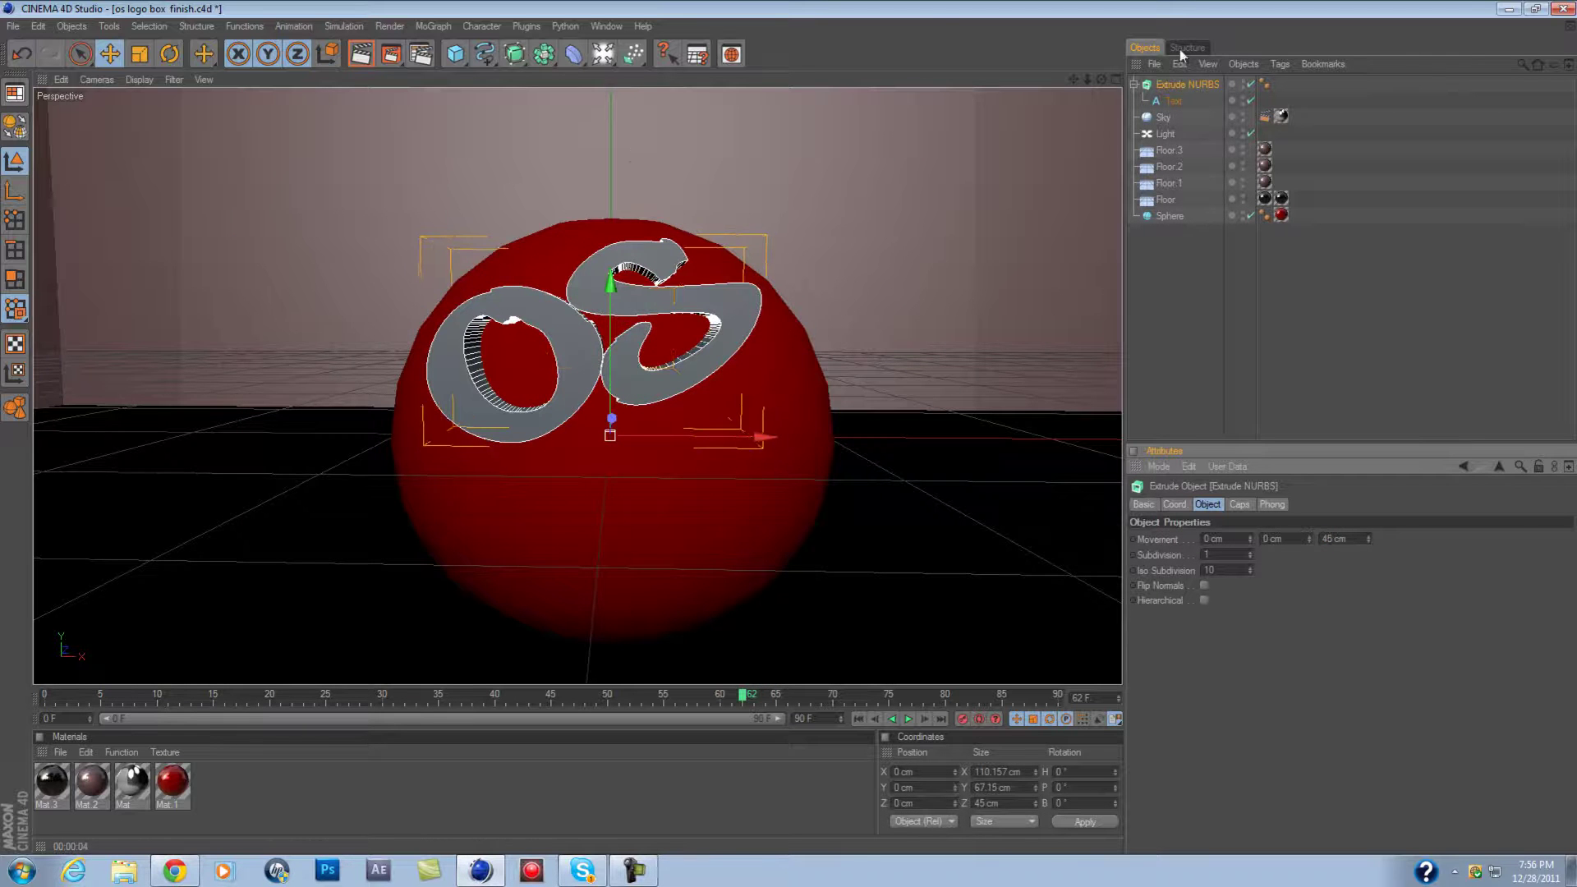
left_click_drag(632, 156, 526, 247, "alt")
left_click_drag(517, 411, 567, 411)
left_click_drag(1100, 79, 789, 433)
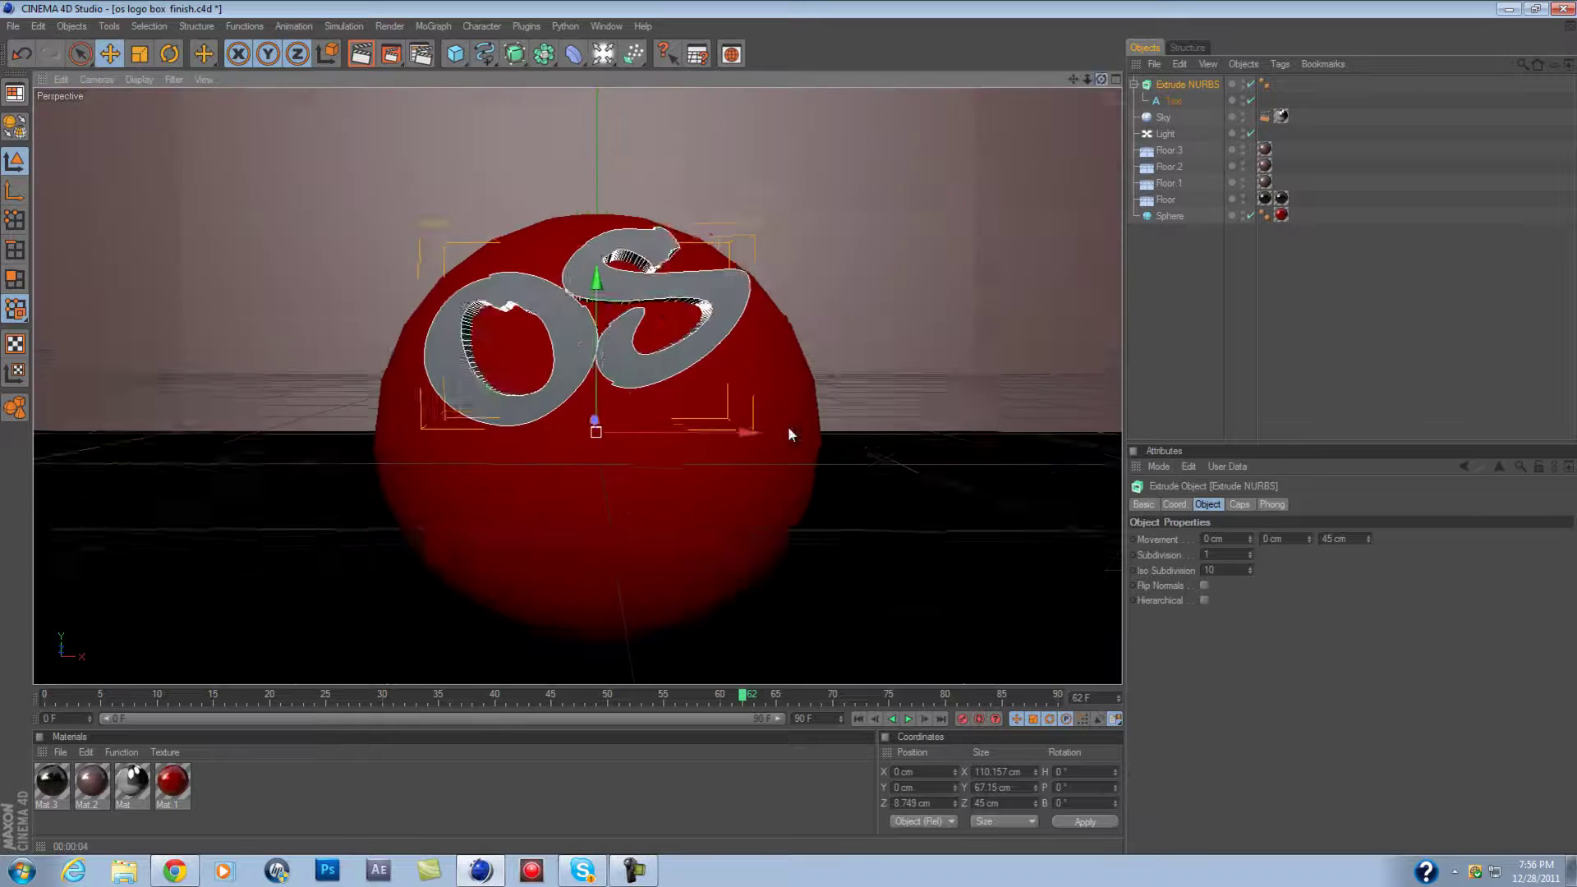
Create a new material with a dark grey colour.
double_click(411, 785)
double_click(51, 780)
left_click(378, 172)
left_click(483, 116)
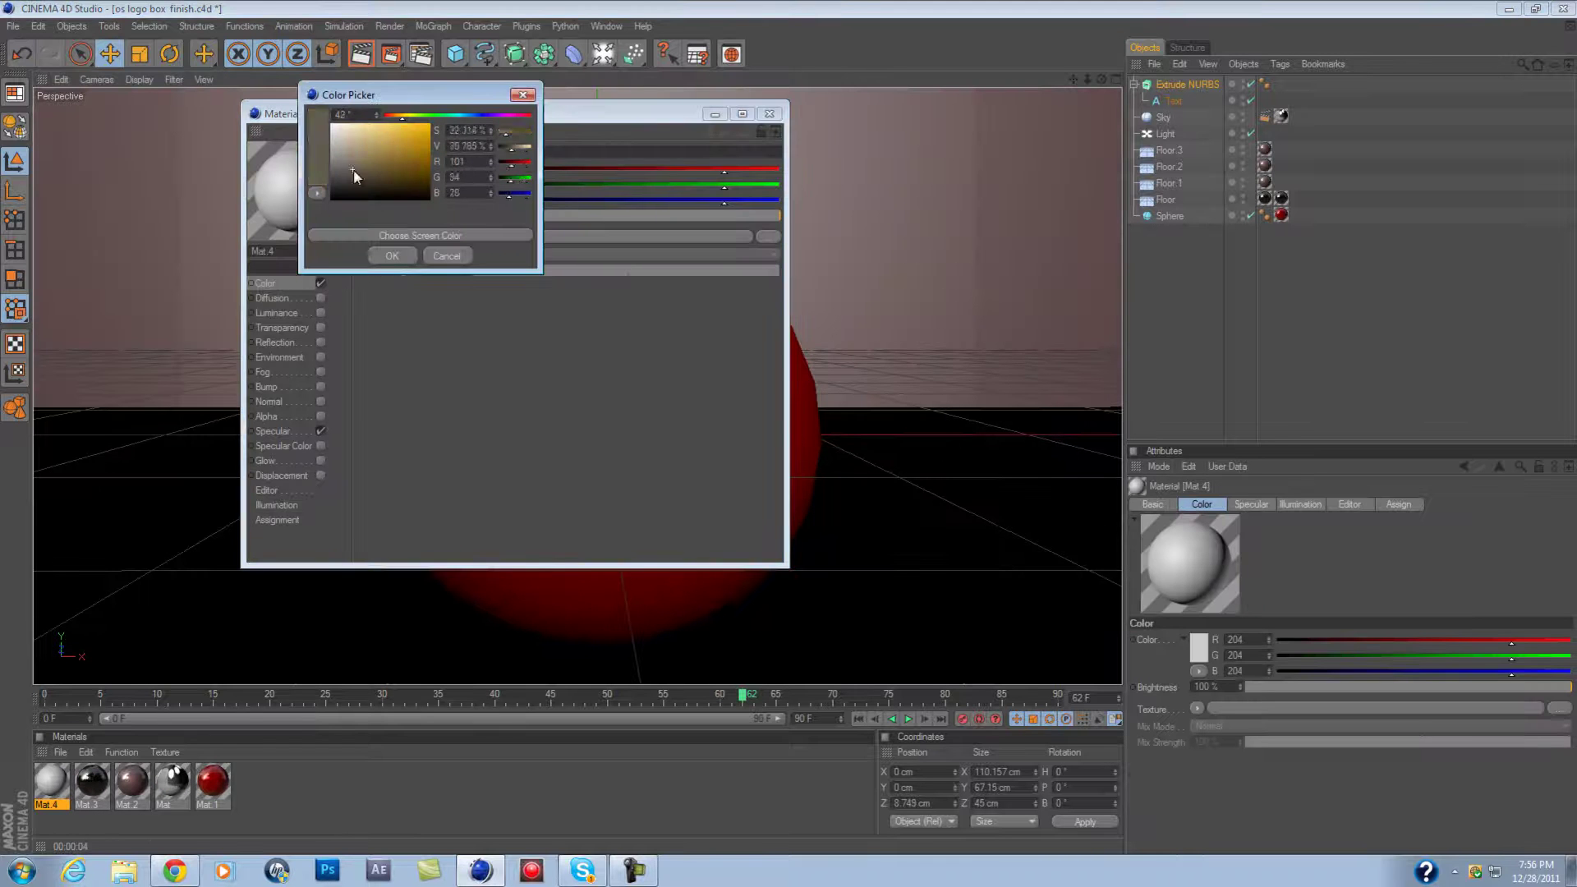
left_click(373, 257)
Enable the material's reflection with a Fresnel shader at reduced mix strength.
left_click(313, 341)
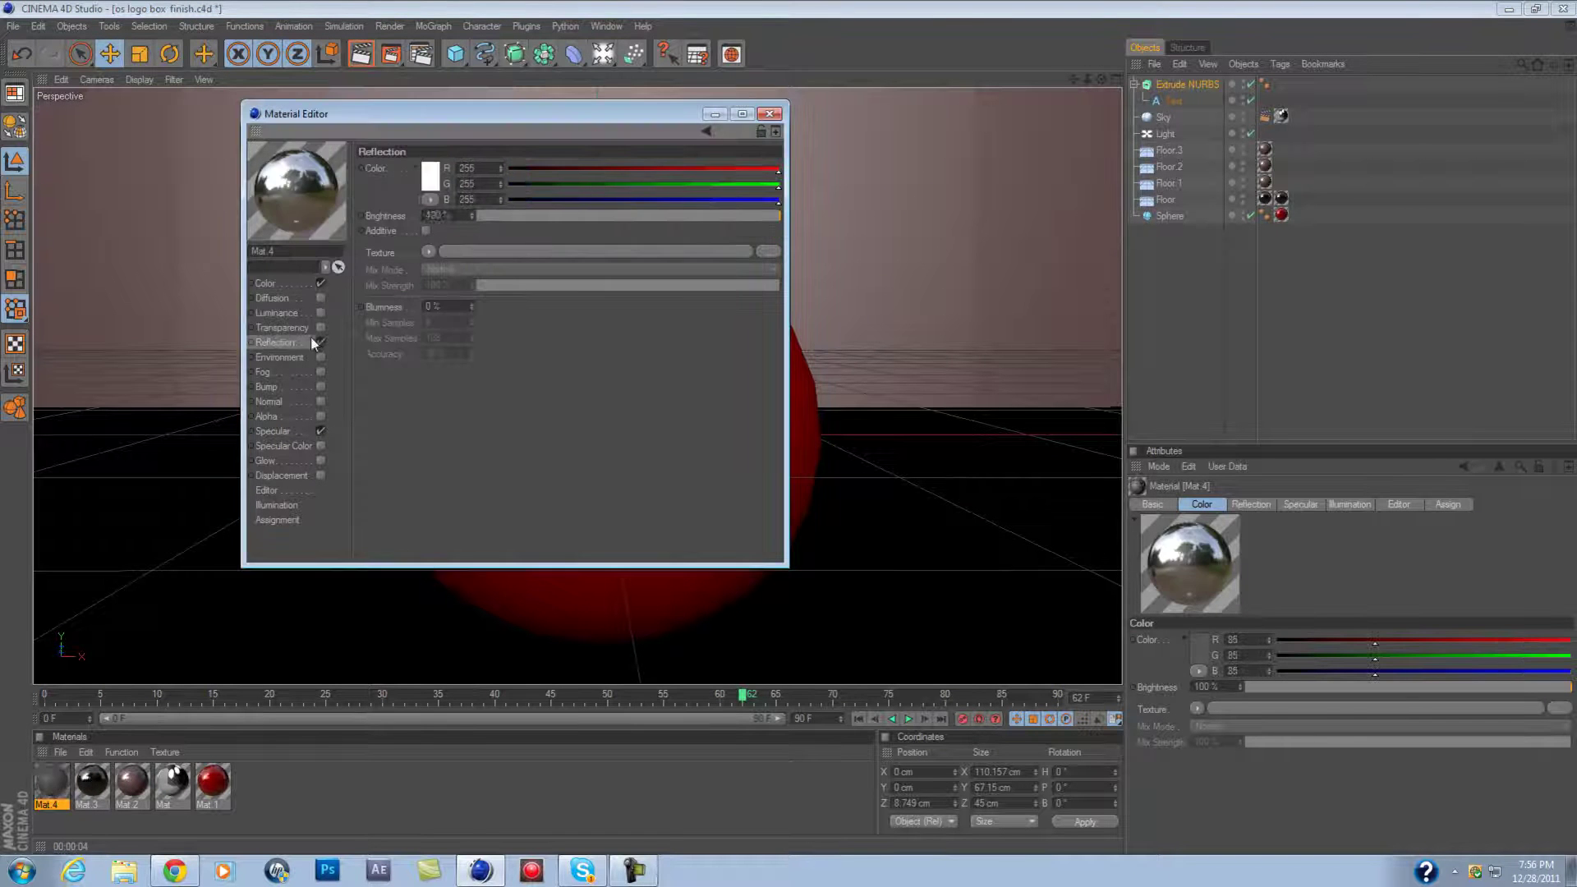
left_click(427, 169)
left_click(401, 251)
left_click(428, 251)
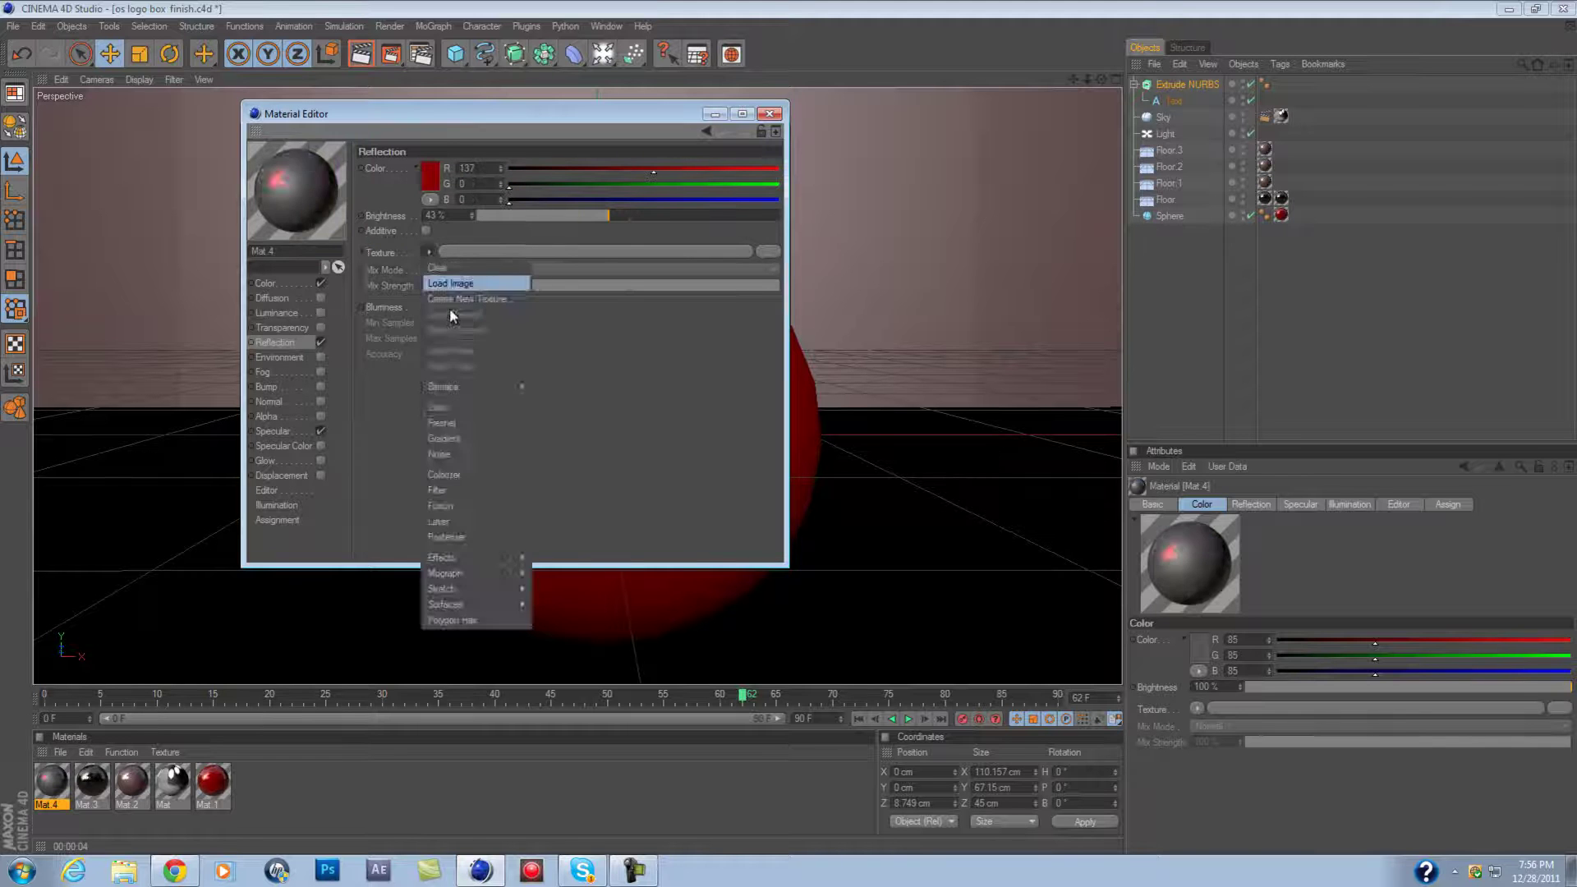
left_click(450, 308)
left_click(562, 331)
left_click(430, 175)
left_click(493, 263)
Apply the grey material Mat 4 to the 'os' text and render to check it.
left_click(769, 114)
left_click_drag(51, 780, 493, 431)
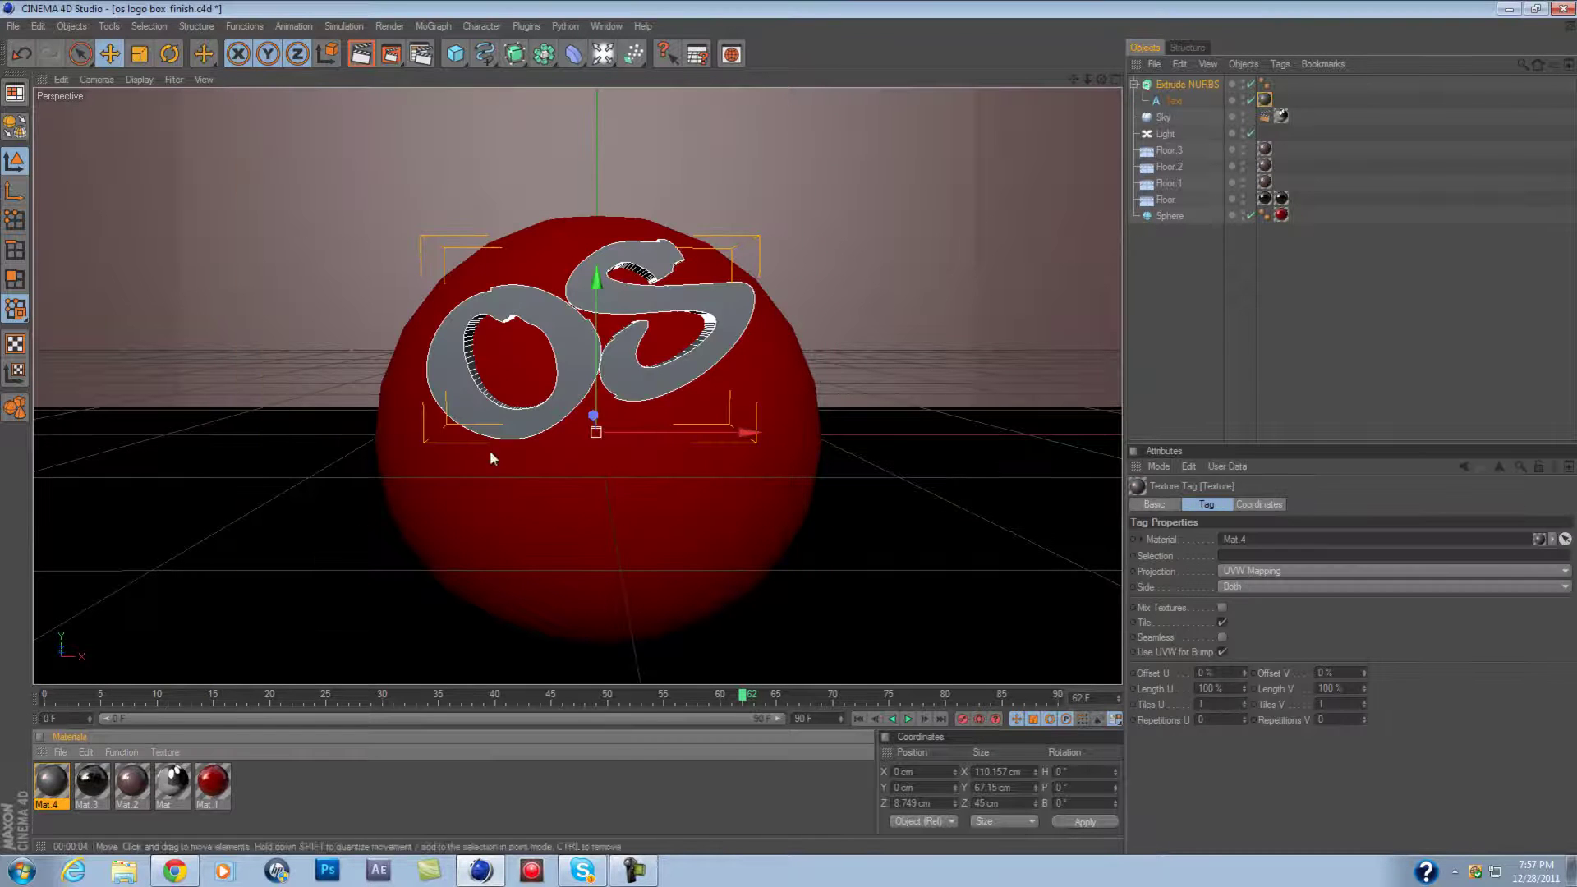
key("ctrl+r")
Duplicate the extruded 'os' below it and change the copy to 'velocity' at 28 cm height.
left_click(1166, 84)
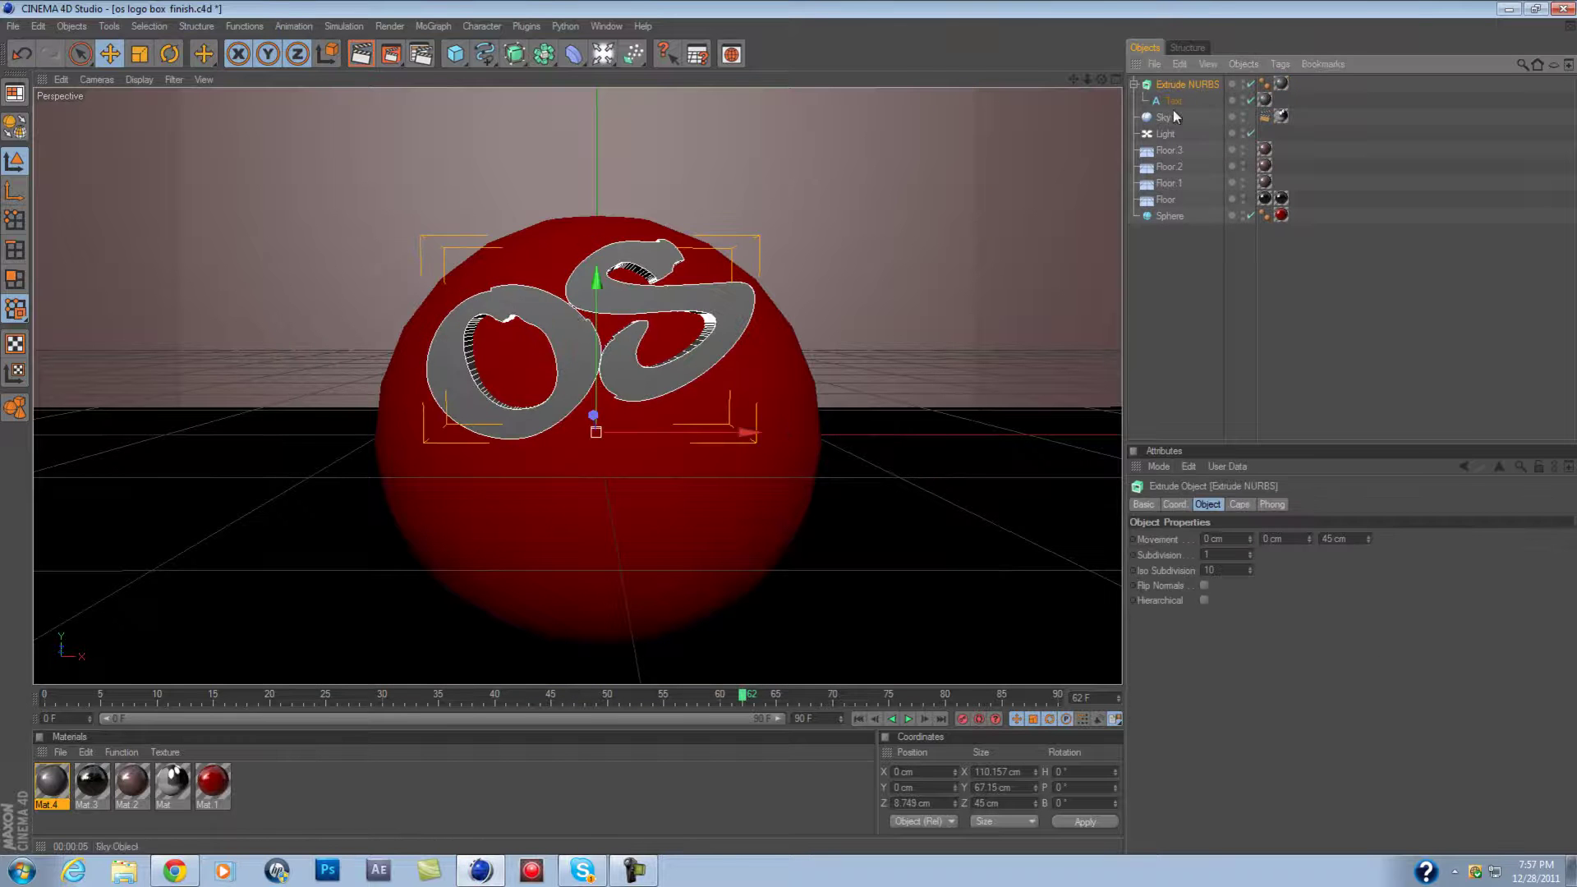
key("ctrl+c")
key("ctrl+v")
mouse_move(596, 283)
left_mouse_down()
mouse_move(916, 402)
mouse_move(986, 459)
left_mouse_up()
left_click(1173, 100)
left_click(1313, 542)
type("velocity")
mouse_move(1264, 630)
left_mouse_down()
mouse_move(782, 629)
mouse_move(829, 608)
left_mouse_up()
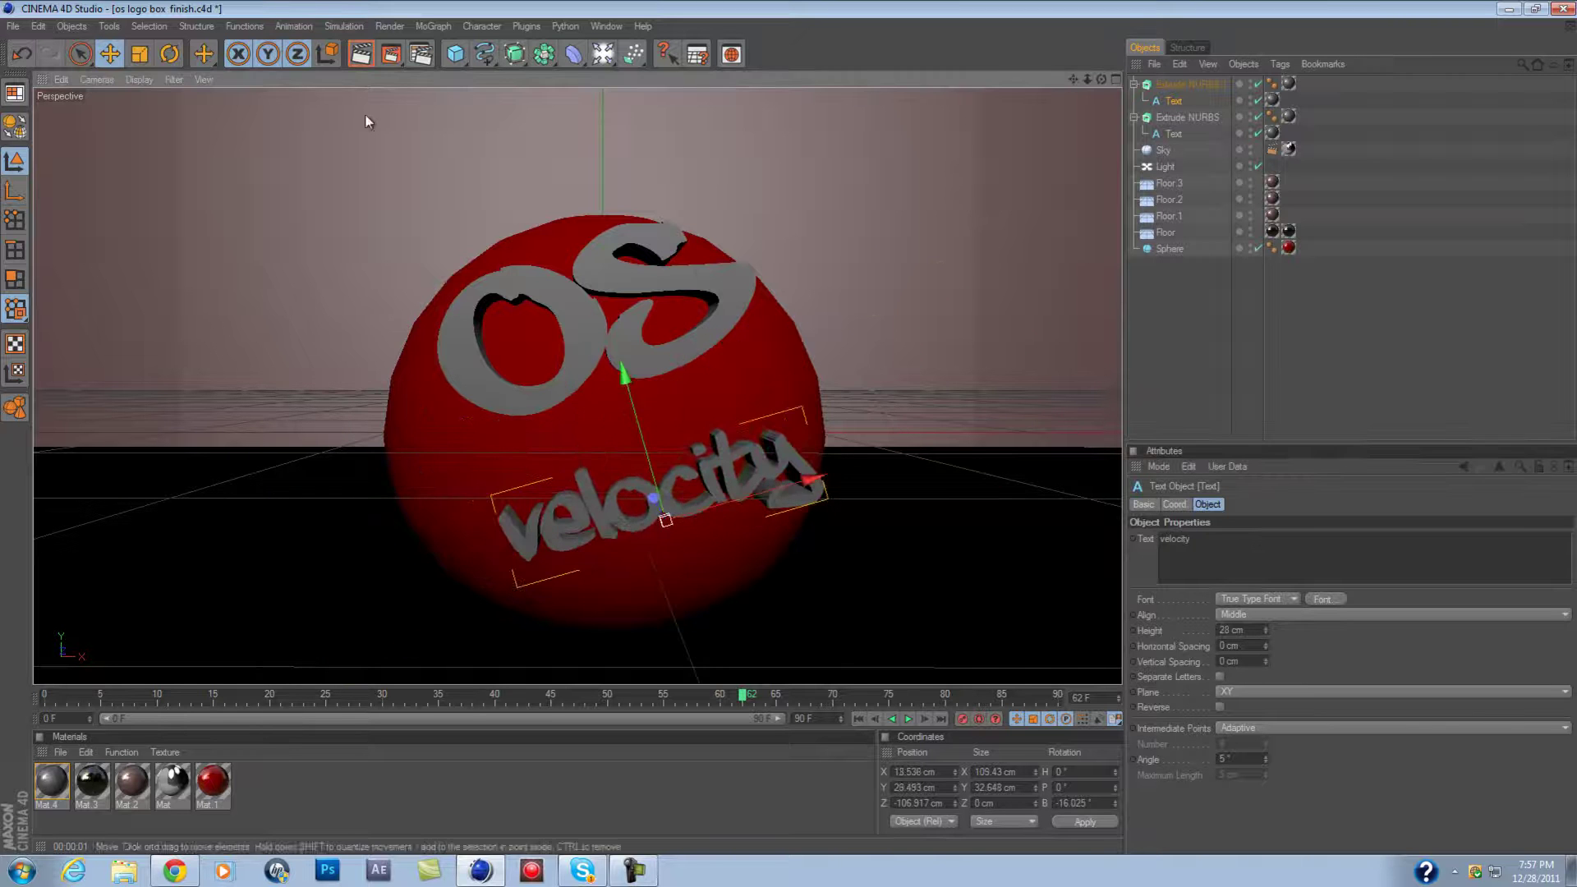
Rotate 'velocity' level, move it lower and left beneath 'os', and render a preview.
key("r")
left_click_drag(744, 468, 696, 435)
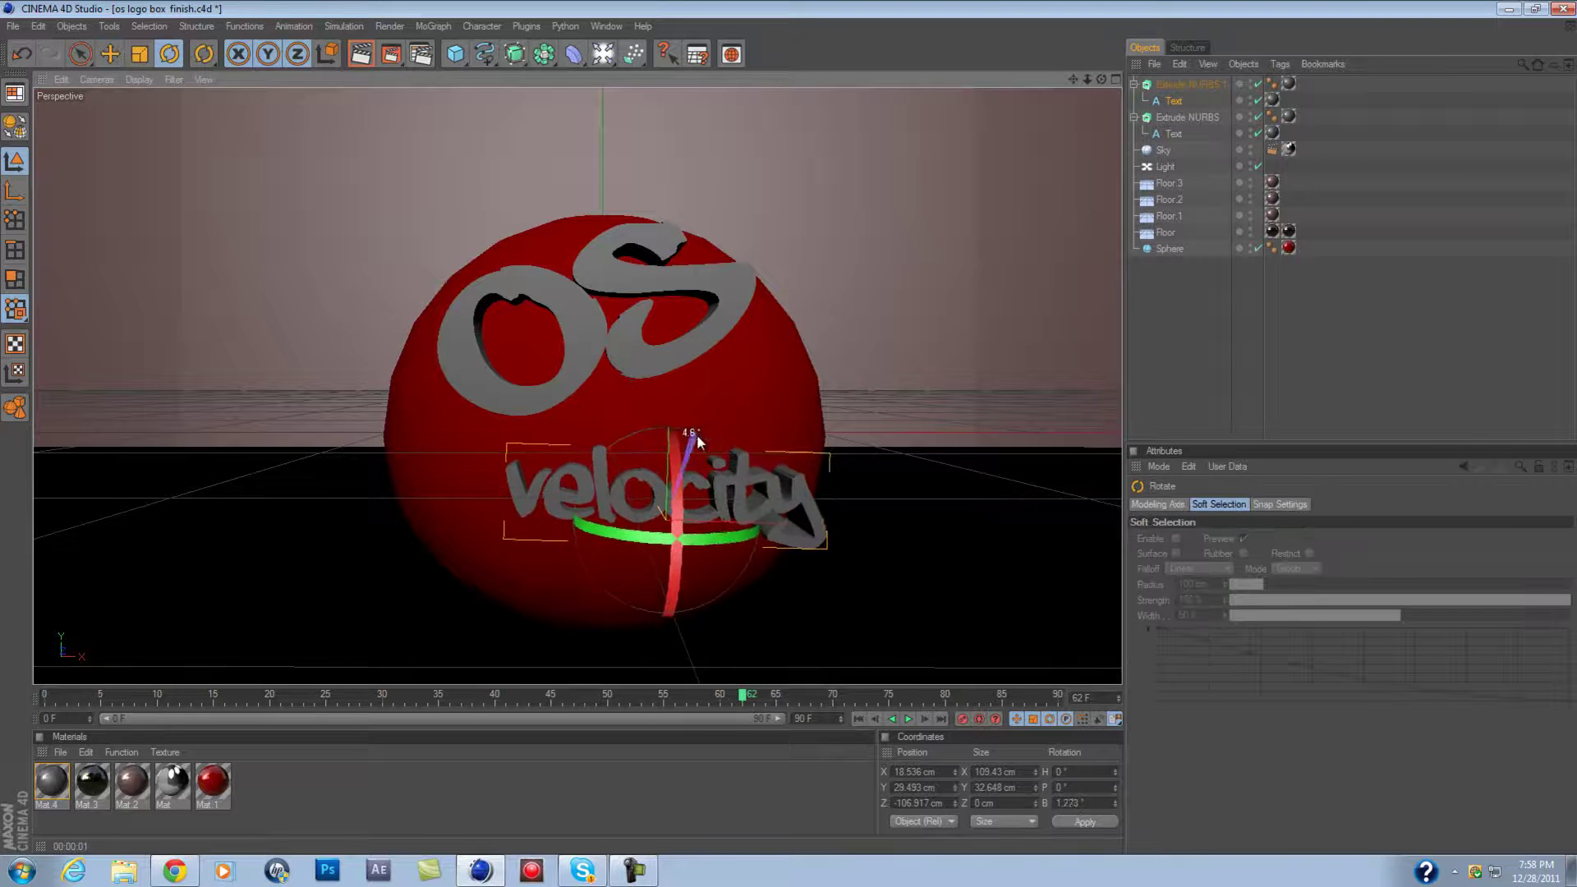
key("e")
left_click(789, 528)
left_click_drag(1210, 551, 1214, 564)
left_click(1143, 504)
left_click(359, 54)
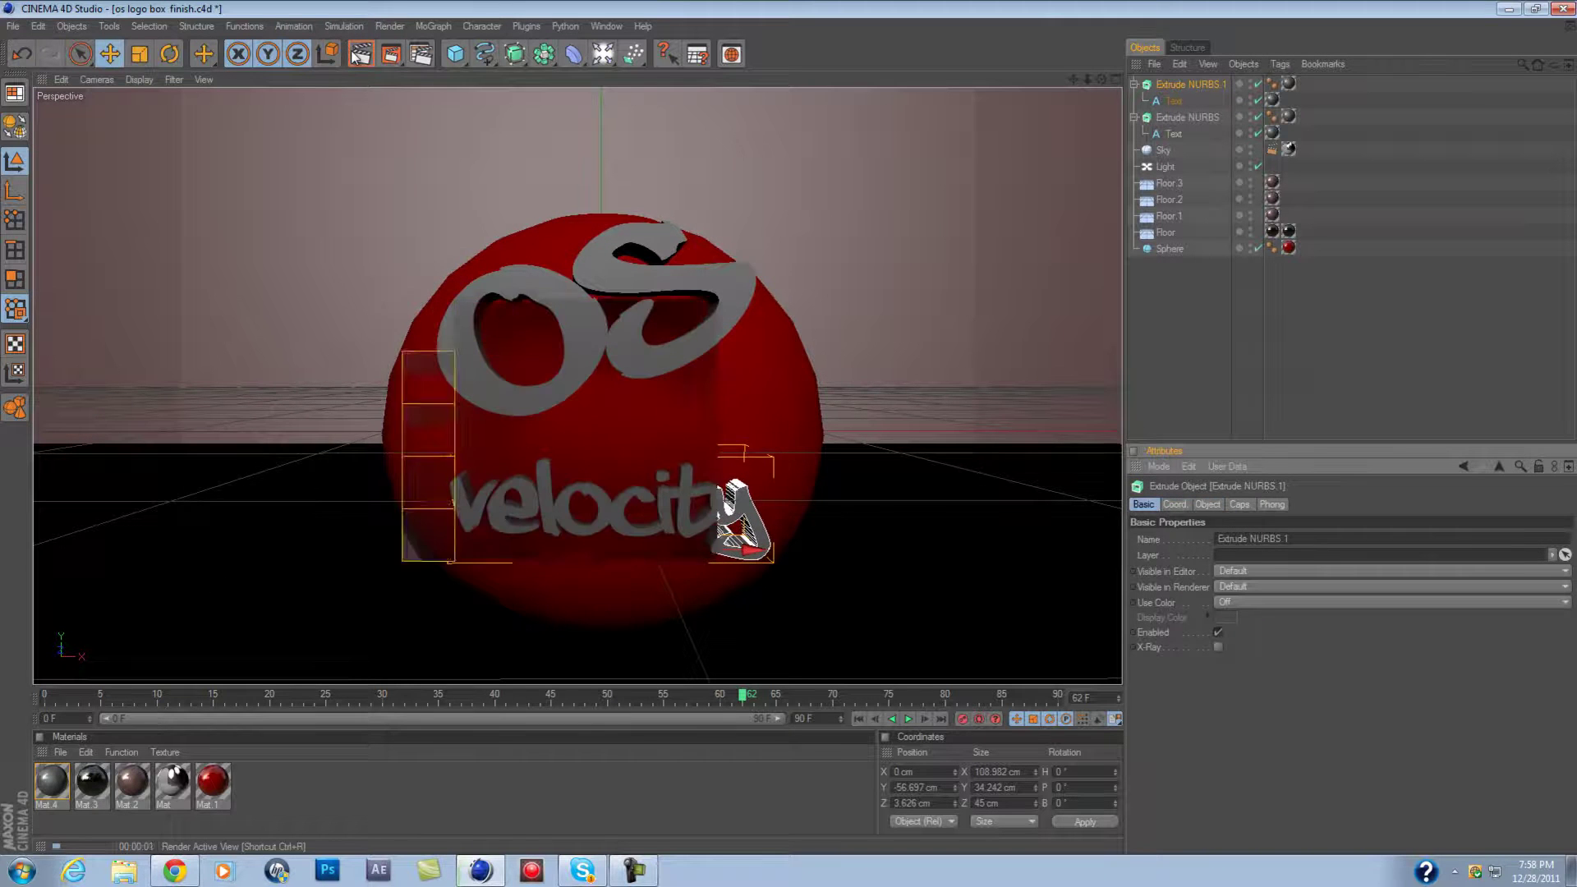
Create Mat 5 in green (R0 G156 B2) with Fresnel reflection.
double_click(332, 784)
double_click(51, 780)
left_click(377, 135)
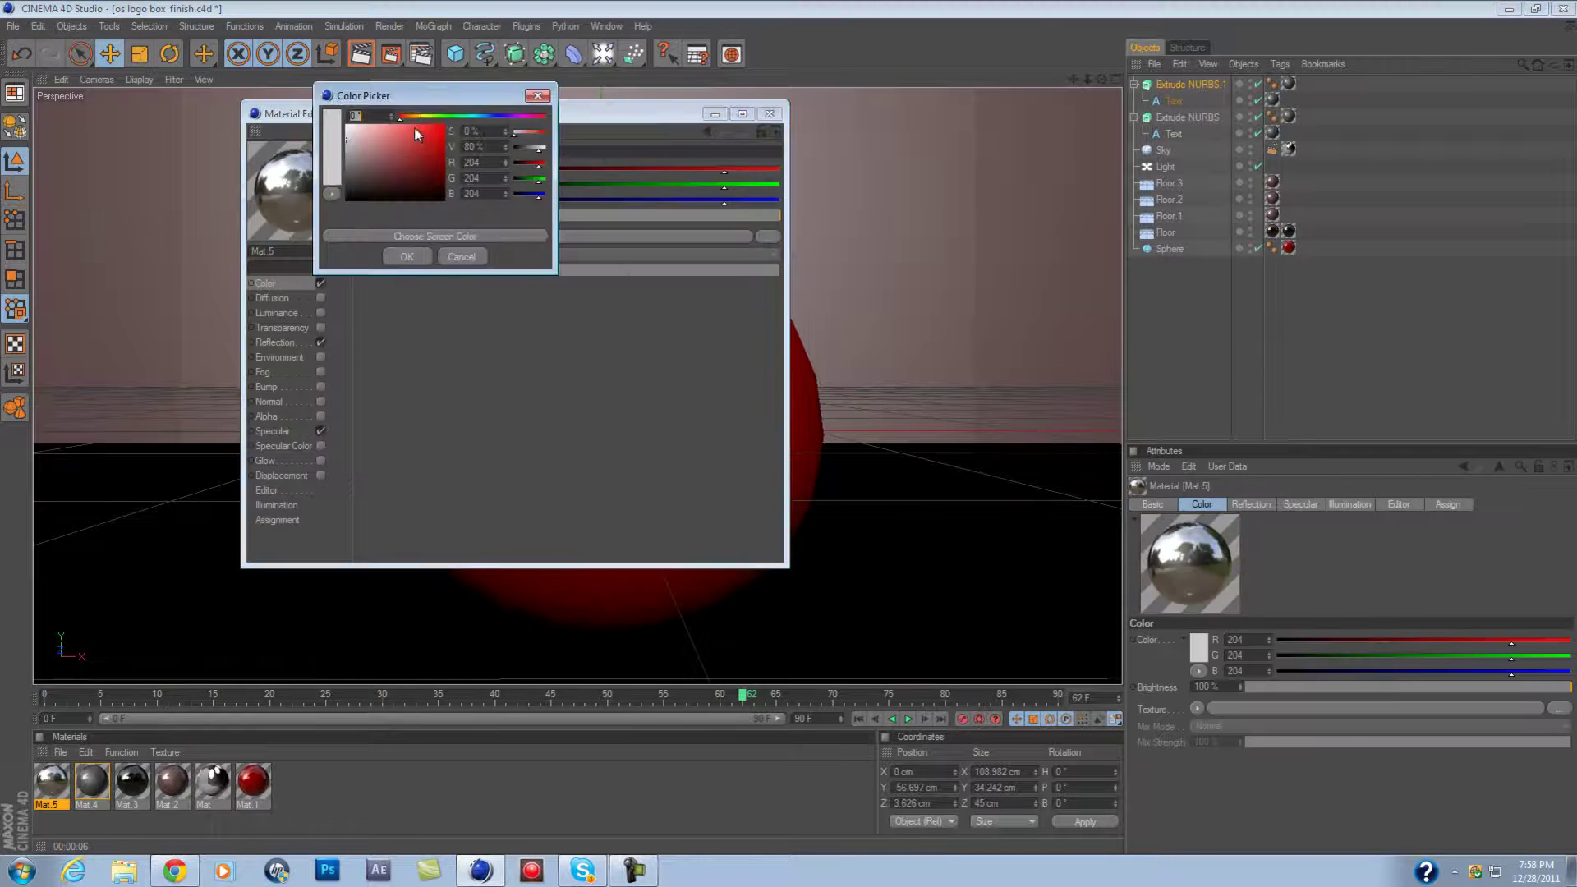
left_click(437, 159)
left_click(406, 256)
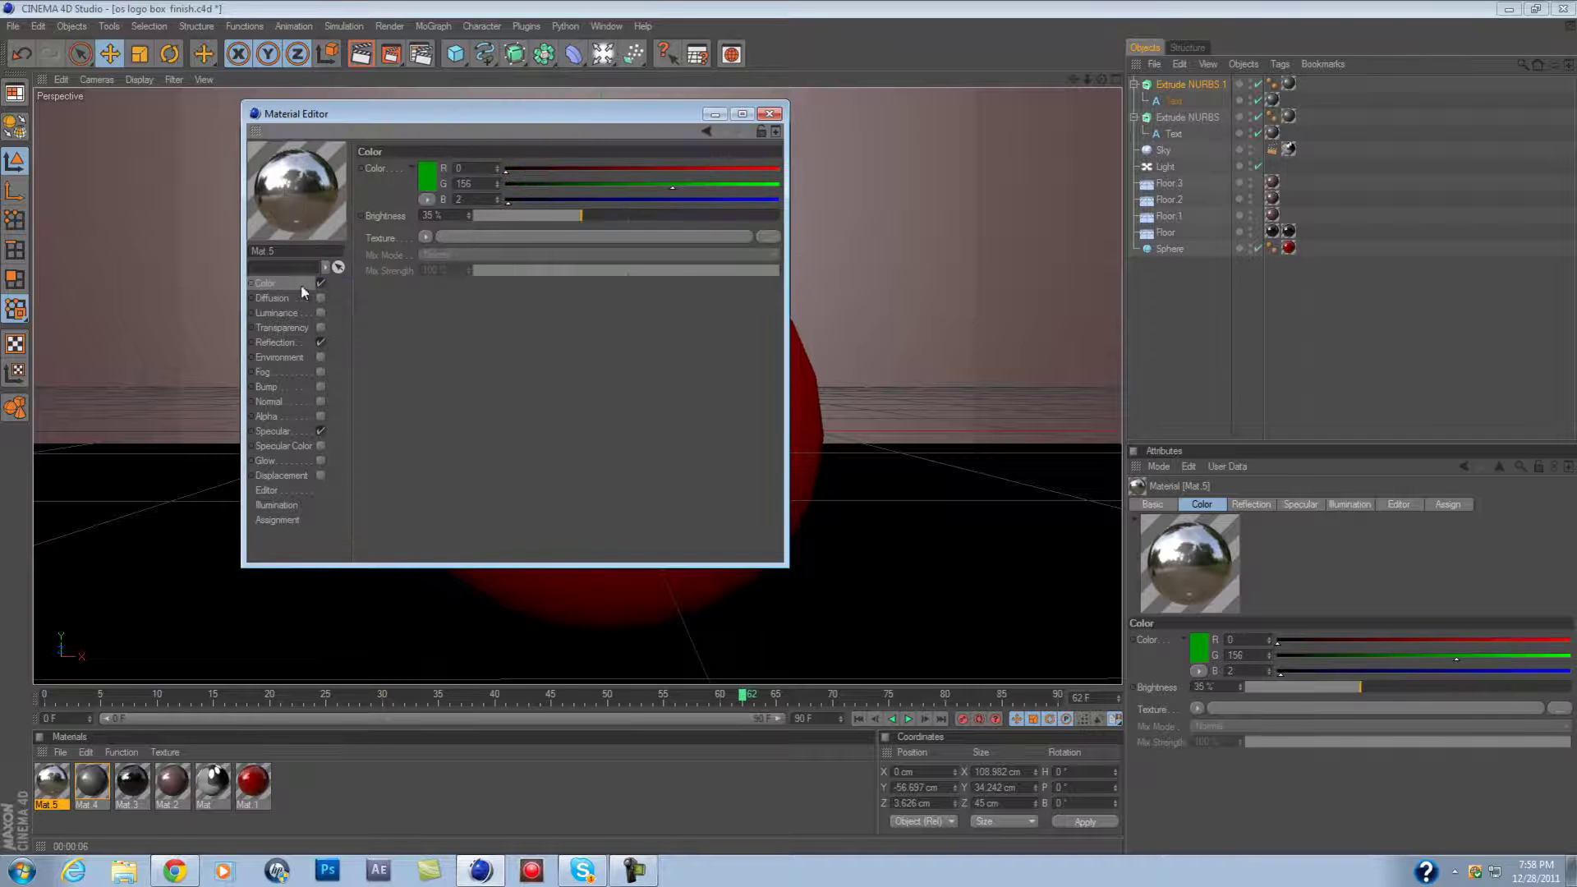
left_click(274, 343)
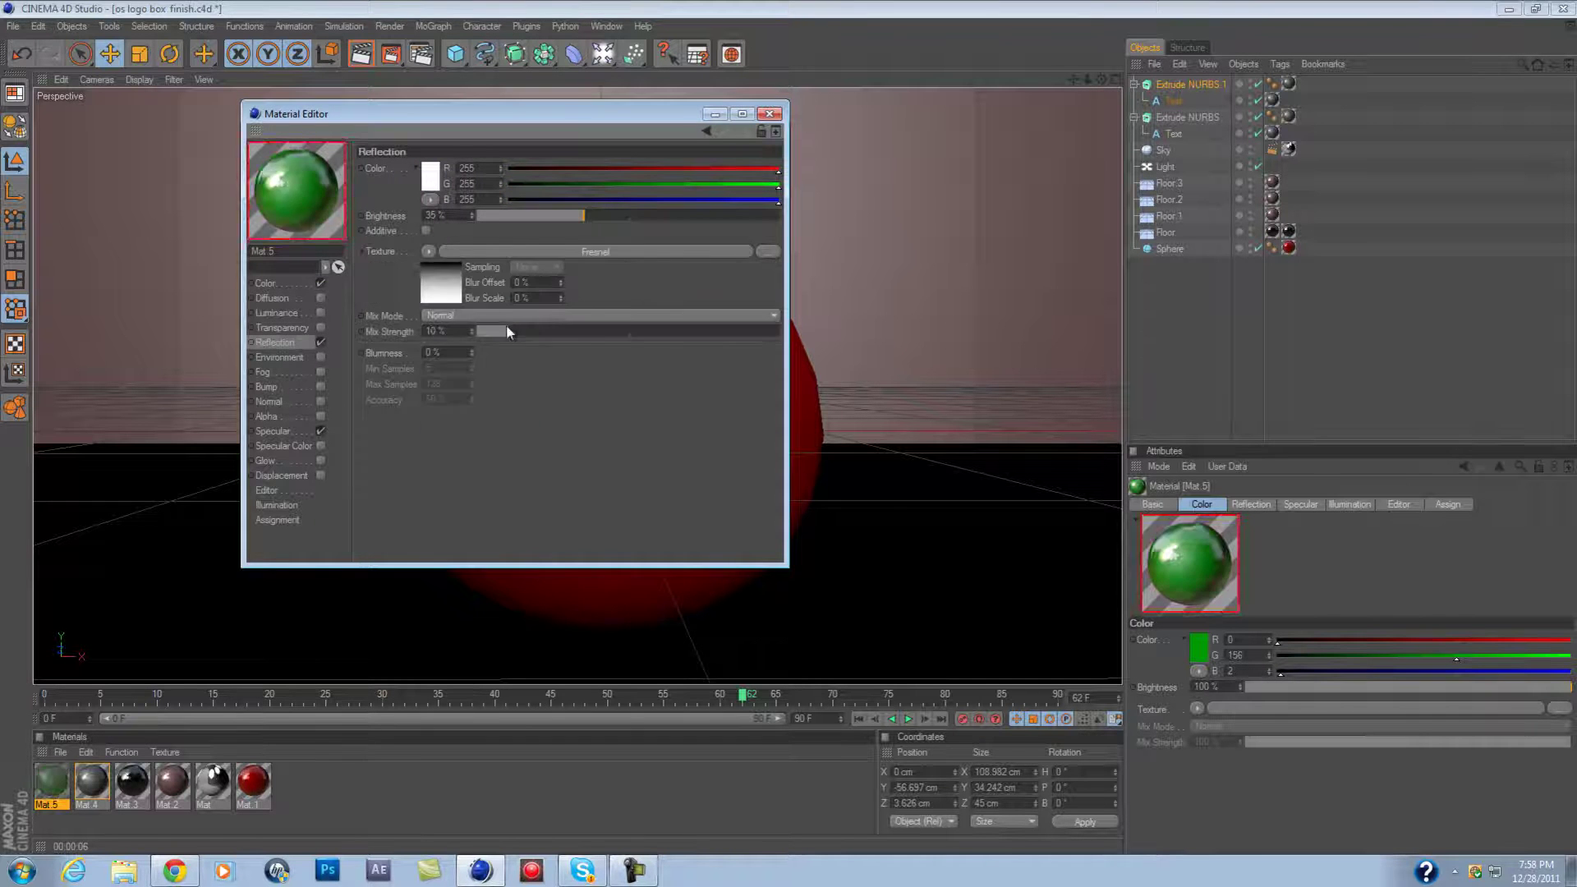
left_click(769, 113)
Apply Mat 5 to the sphere, move the darker material onto 'os', and render.
left_click_drag(51, 780, 1289, 248)
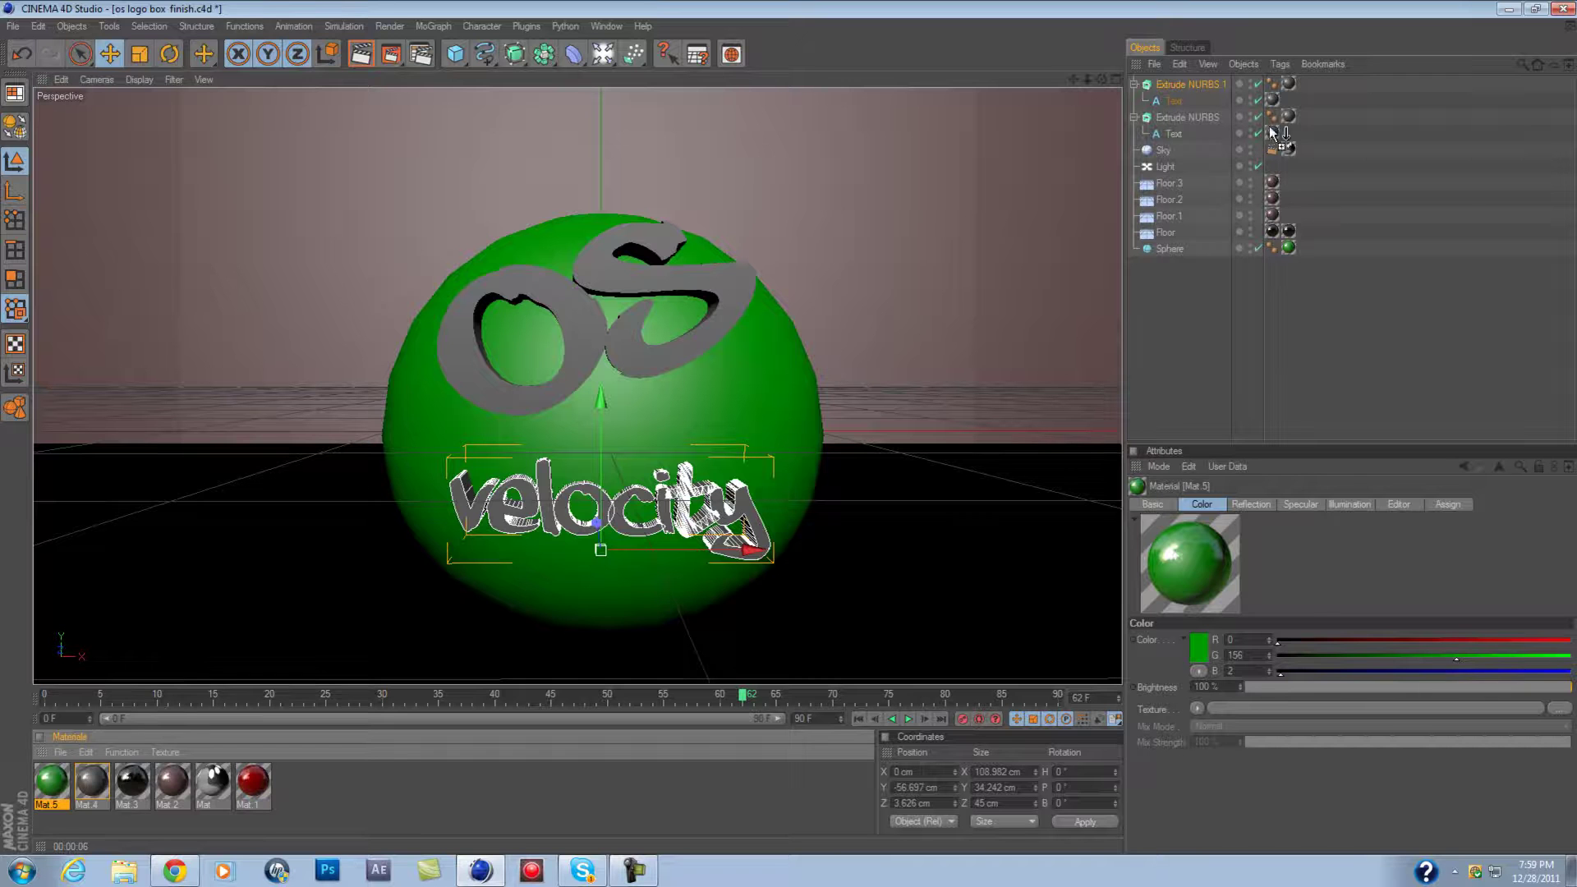
left_click_drag(1289, 132, 1275, 103)
key("ctrl+r")
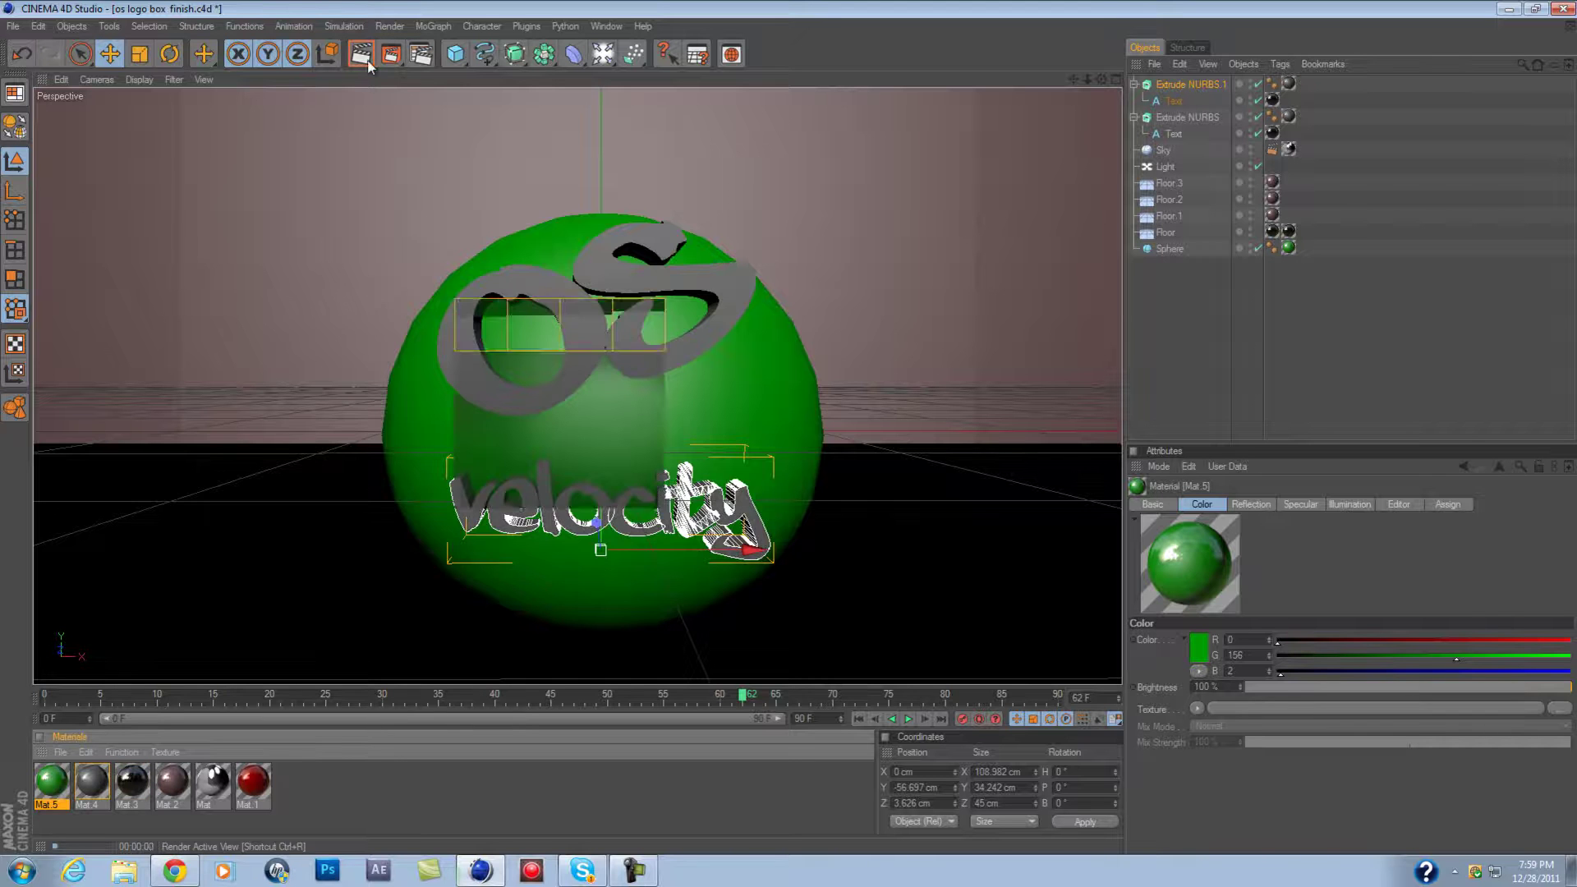
Create a new material, Mat 6, in pale green.
double_click(307, 775)
double_click(51, 782)
left_click(264, 282)
left_click(420, 179)
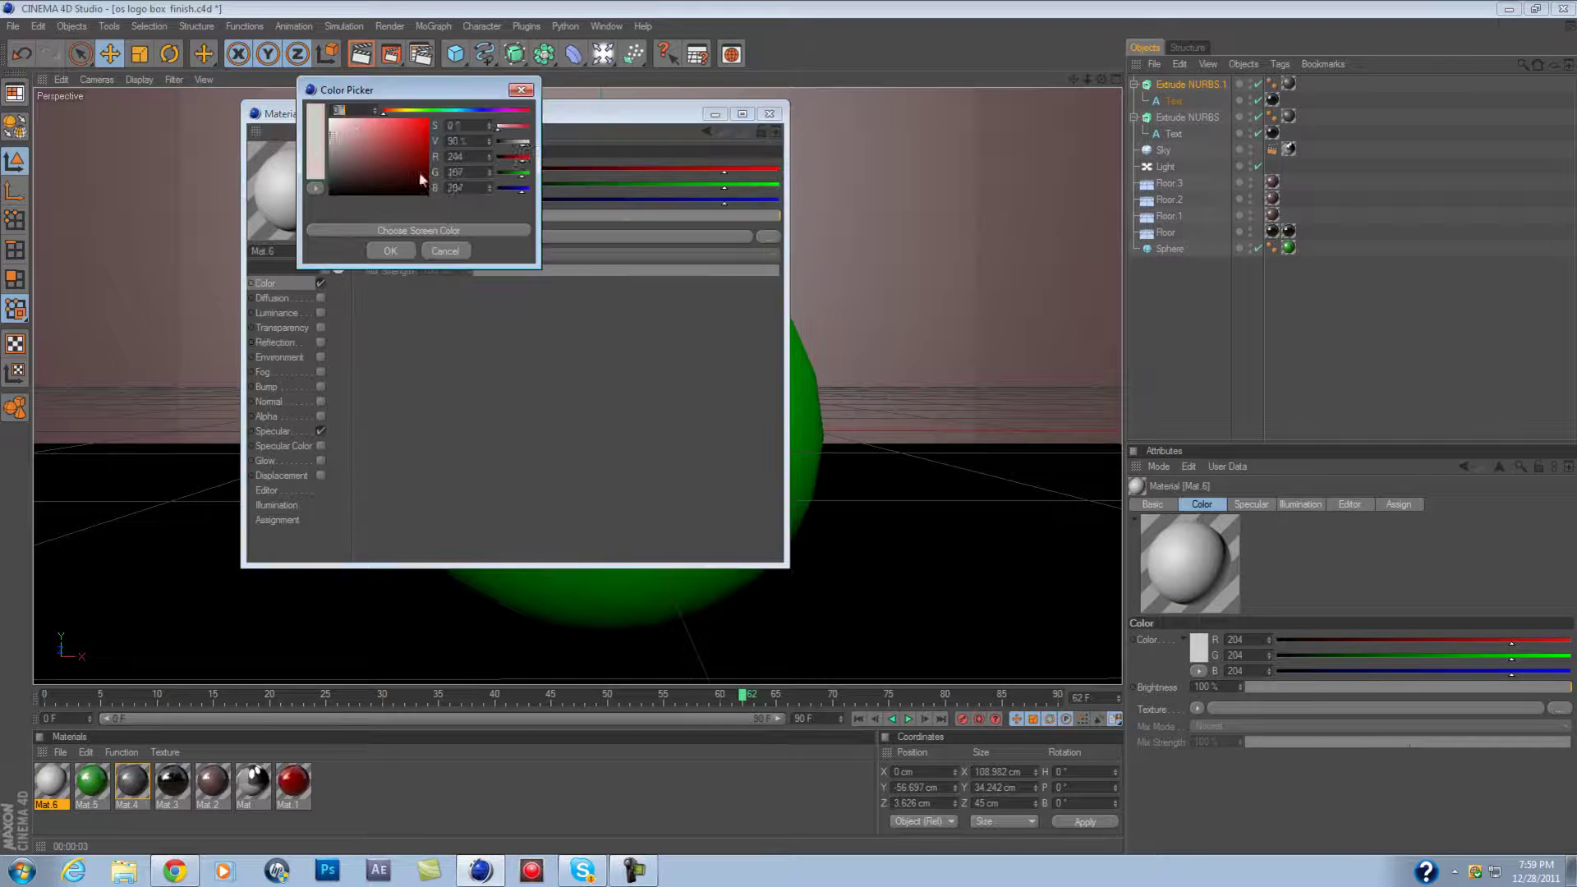
left_click(390, 251)
Give Mat 6 lowered reflection brightness and a Fresnel shader mixed at 21%.
left_click(320, 342)
left_click(560, 215)
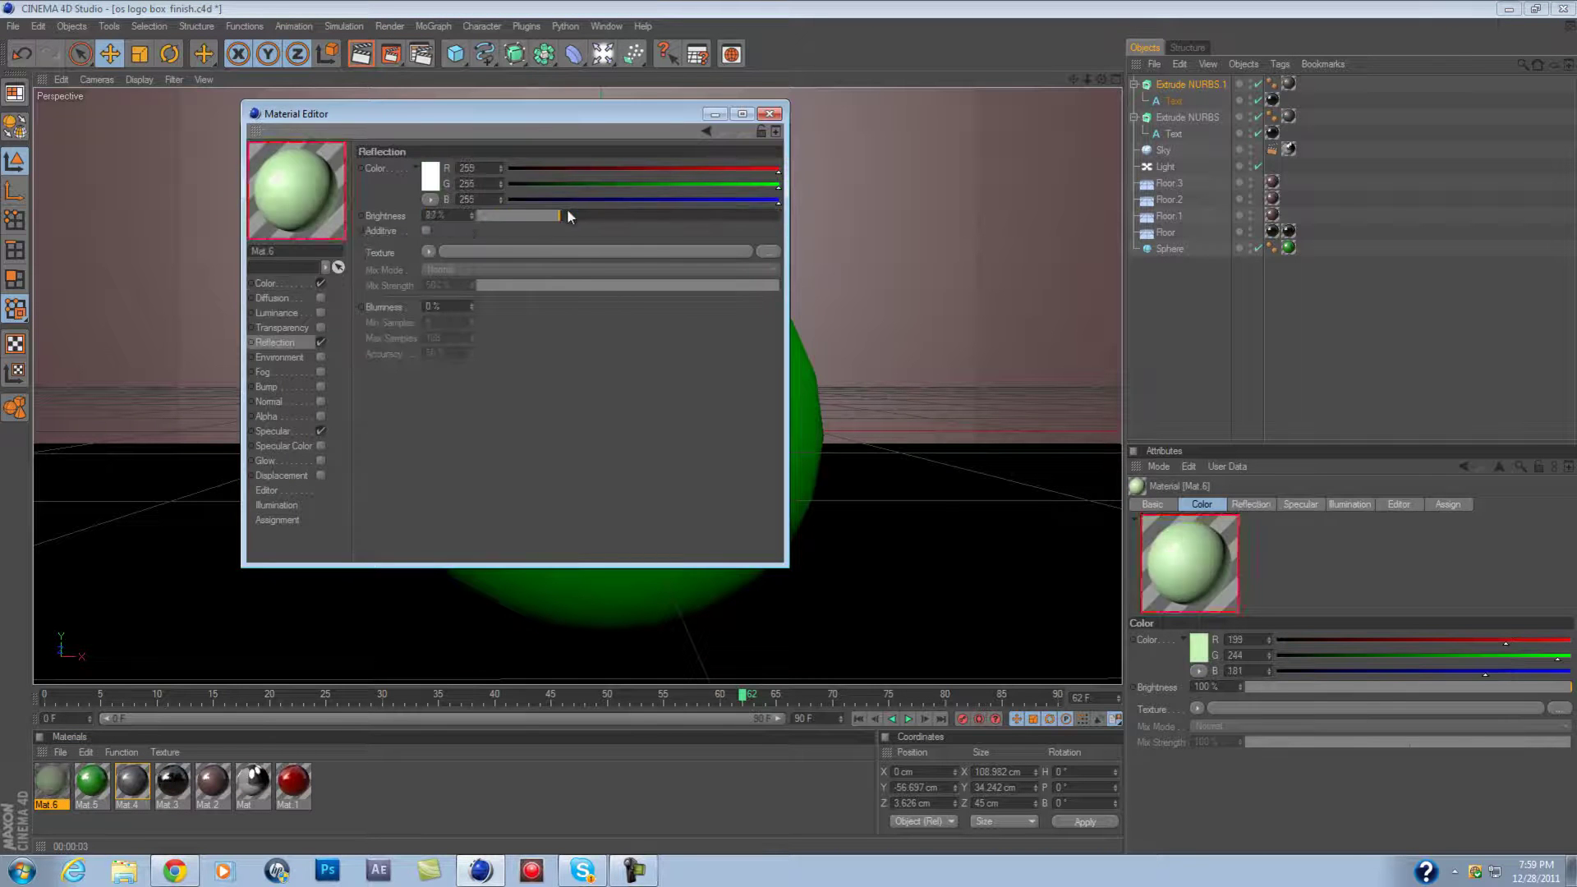
left_click(427, 251)
left_click(476, 592)
left_click_drag(779, 331, 573, 331)
Nudge the os logo slightly higher on the sphere.
left_click(769, 114)
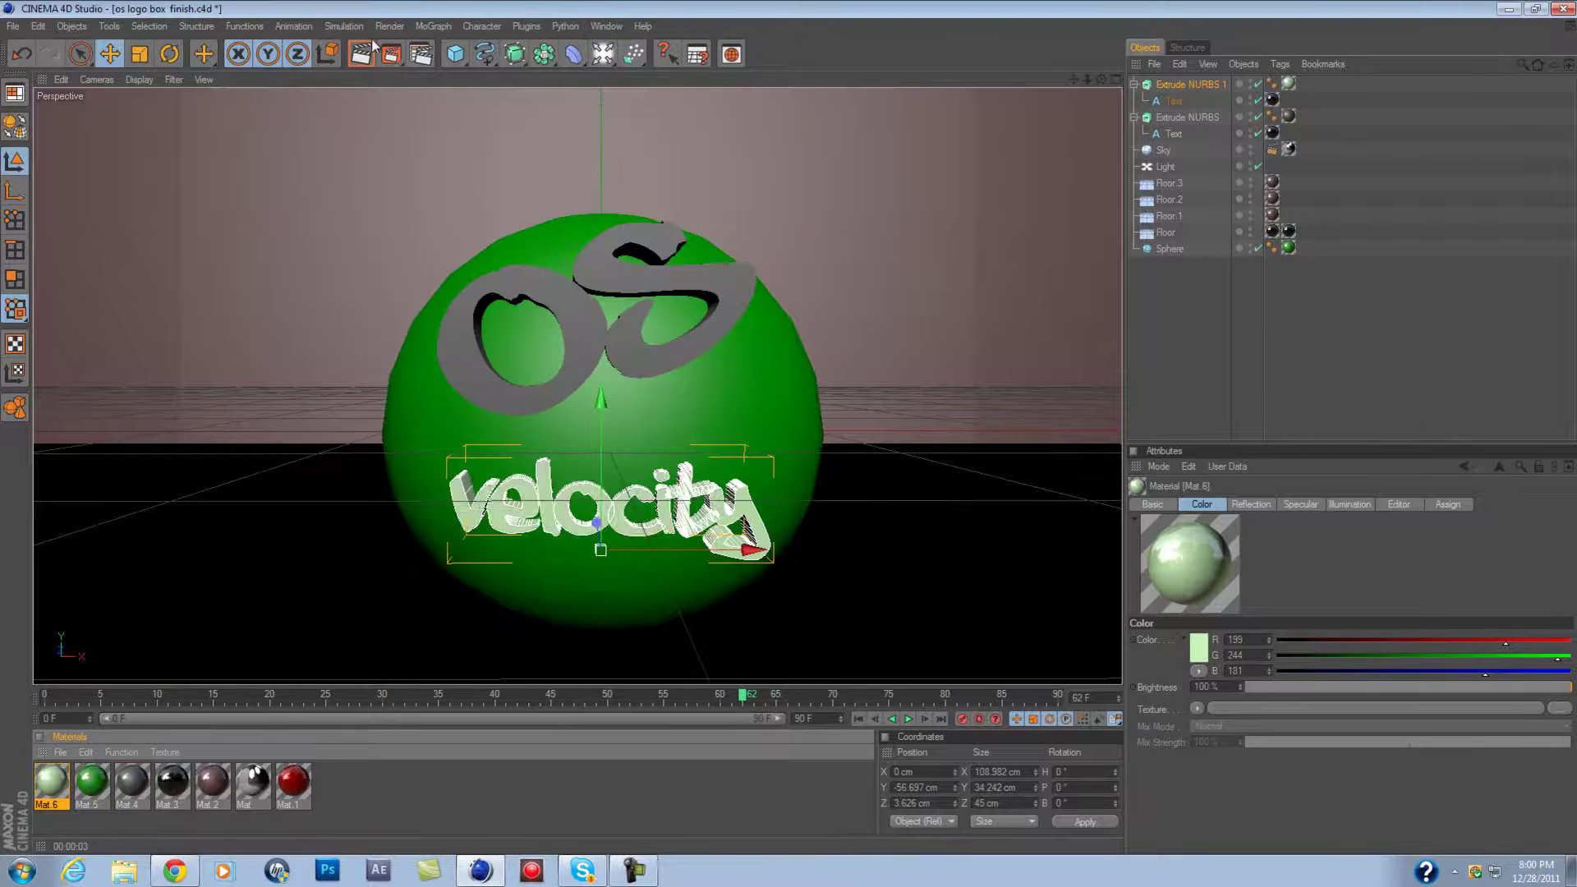
left_click(677, 364)
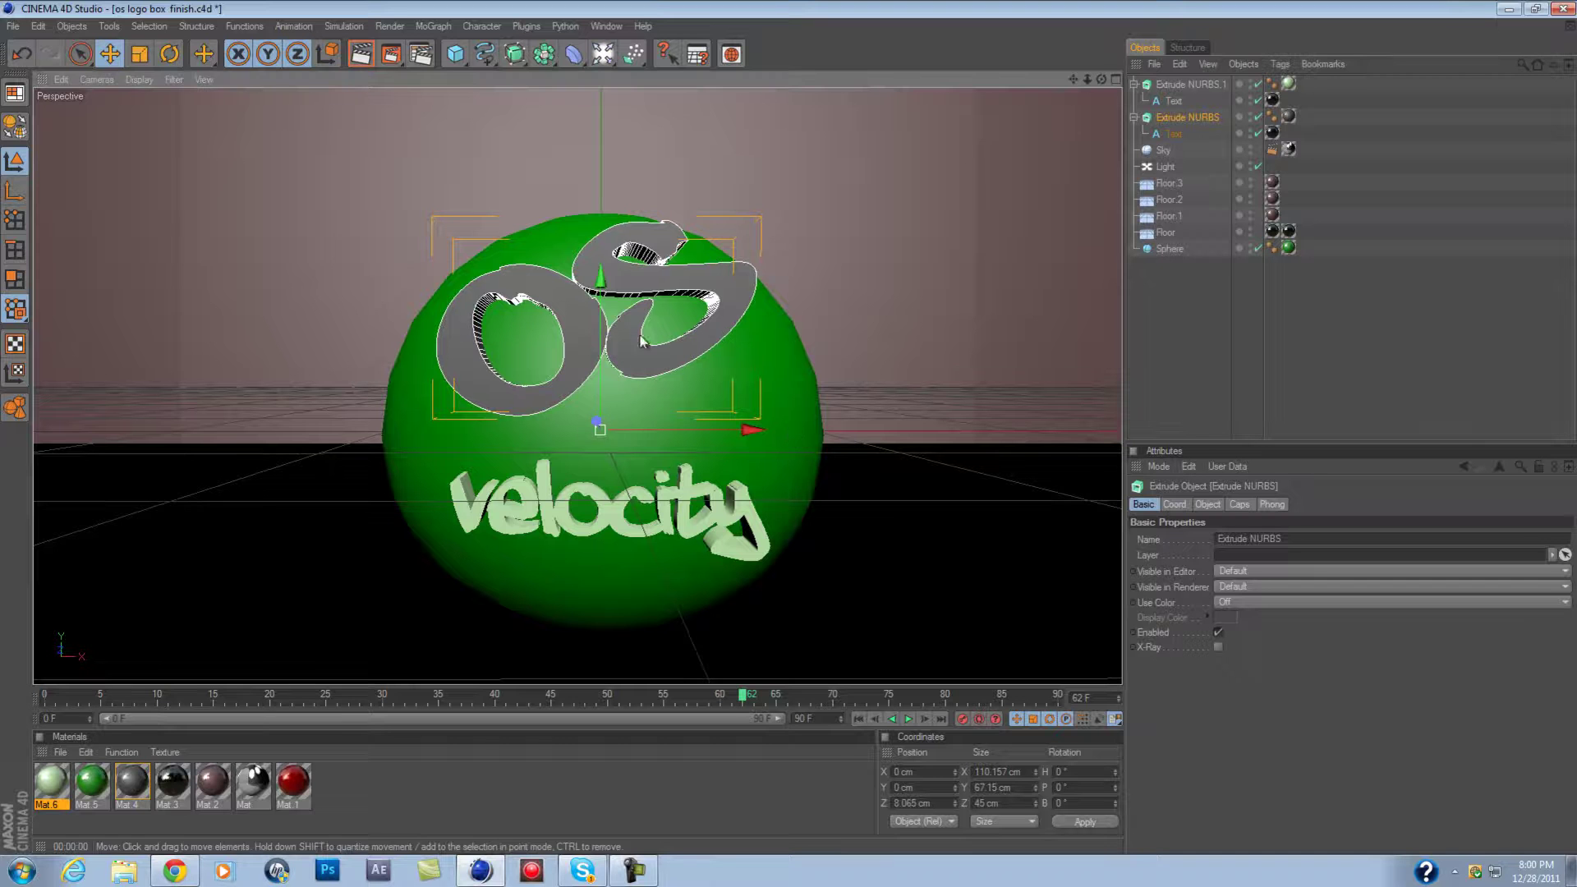
left_click_drag(597, 419, 598, 441)
Create dark-grey Mat 7 with 54% reflection and a Fresnel texture mixed at 35%.
double_click(318, 790)
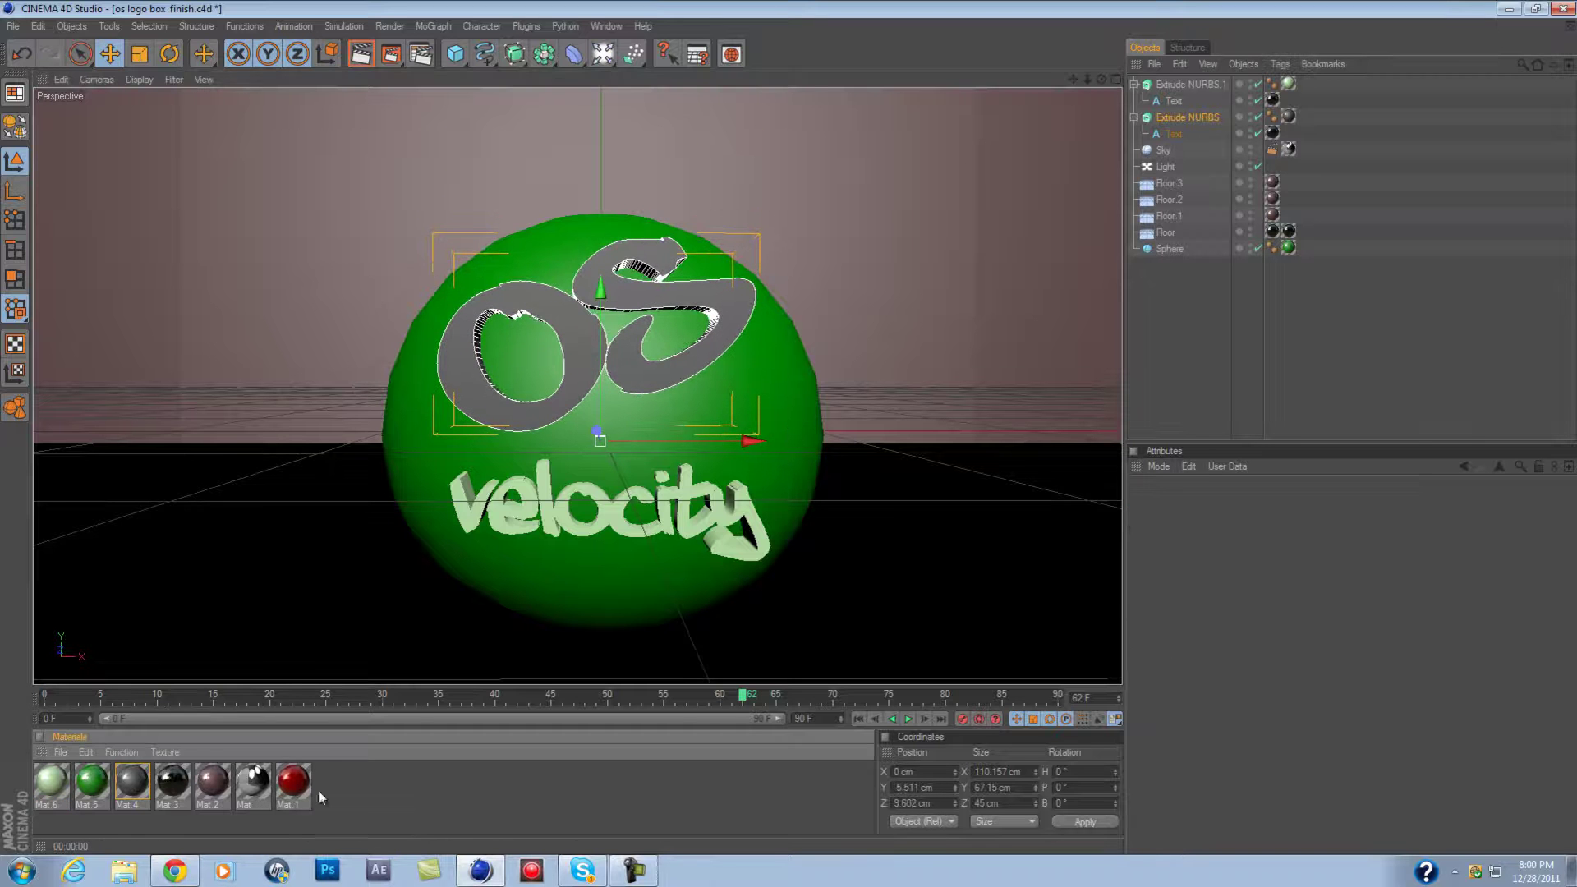
double_click(51, 780)
left_click(471, 175)
left_click(281, 326)
left_click(321, 342)
left_click(672, 215)
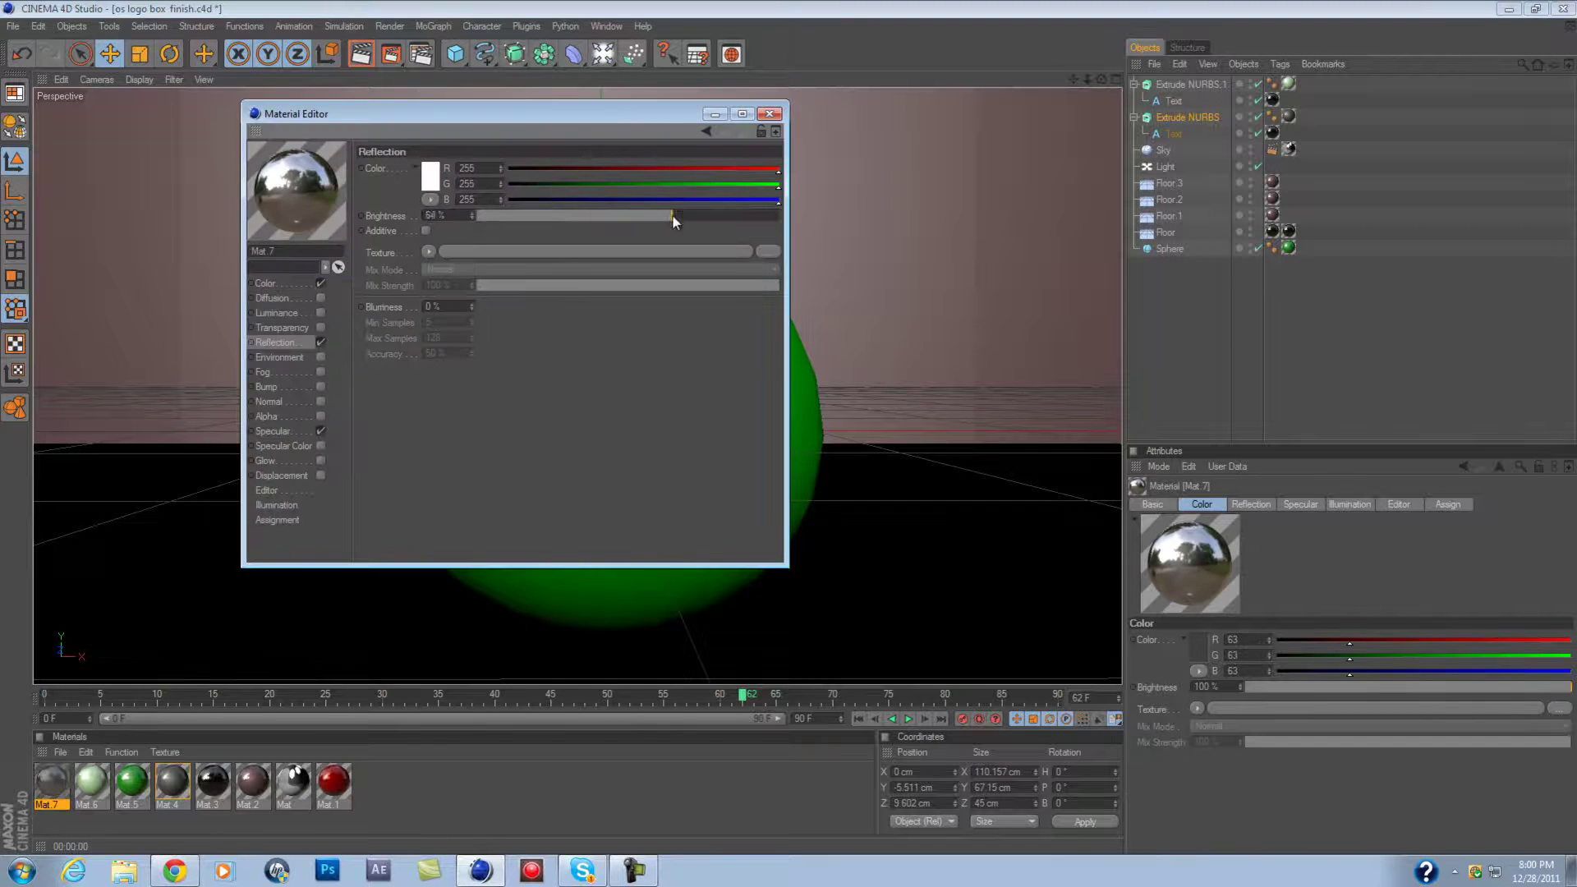
left_click(428, 252)
left_click(439, 340)
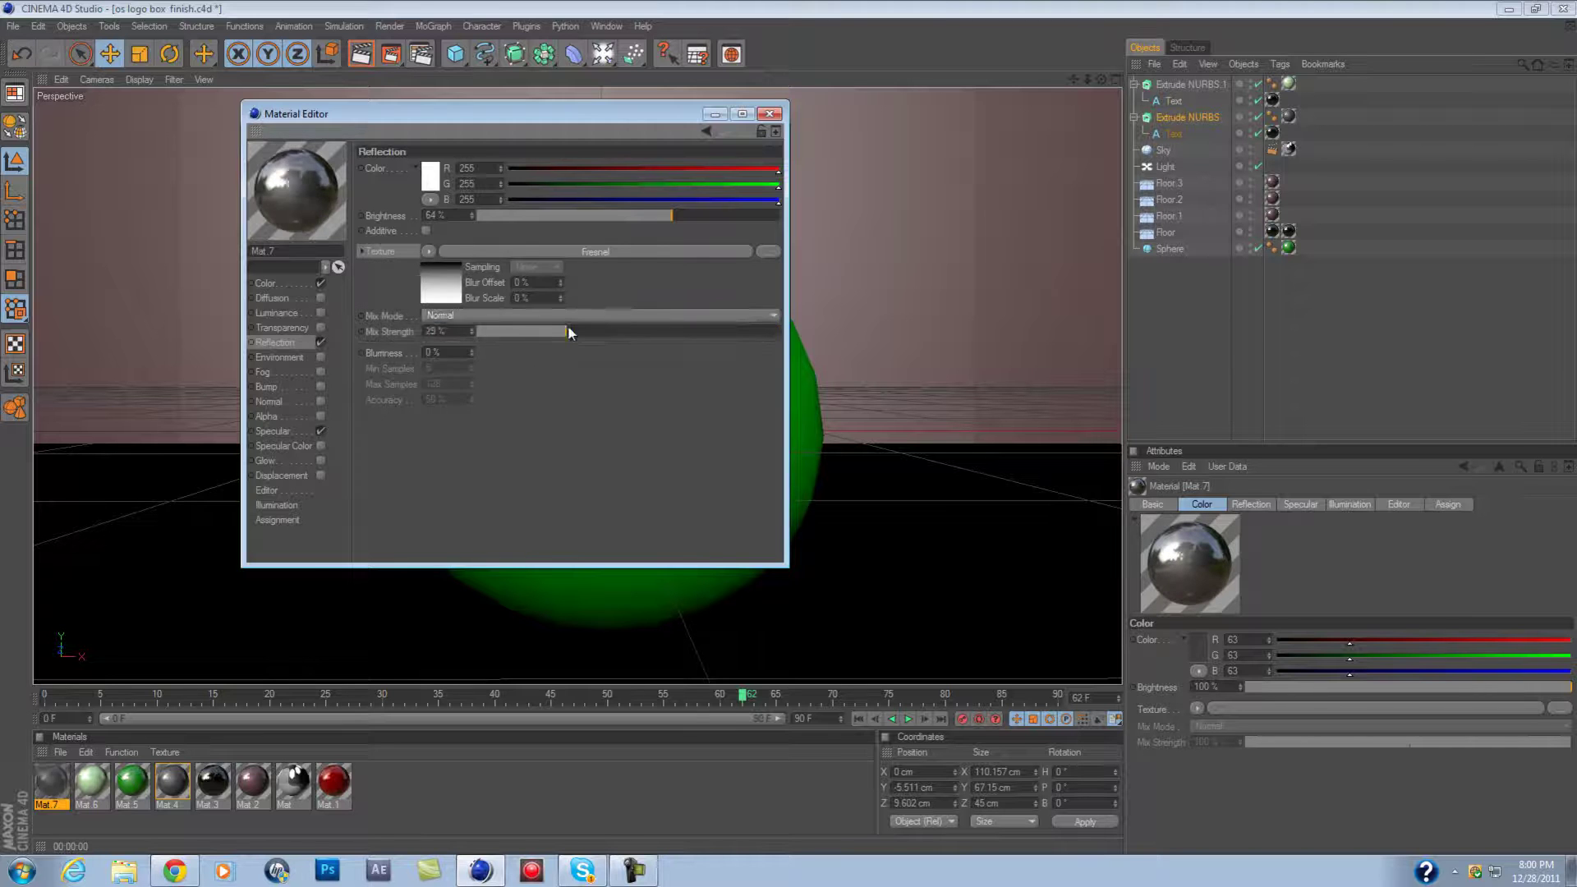
Apply Mat 7 to the os logo and render a preview.
left_click(768, 113)
left_click(604, 403)
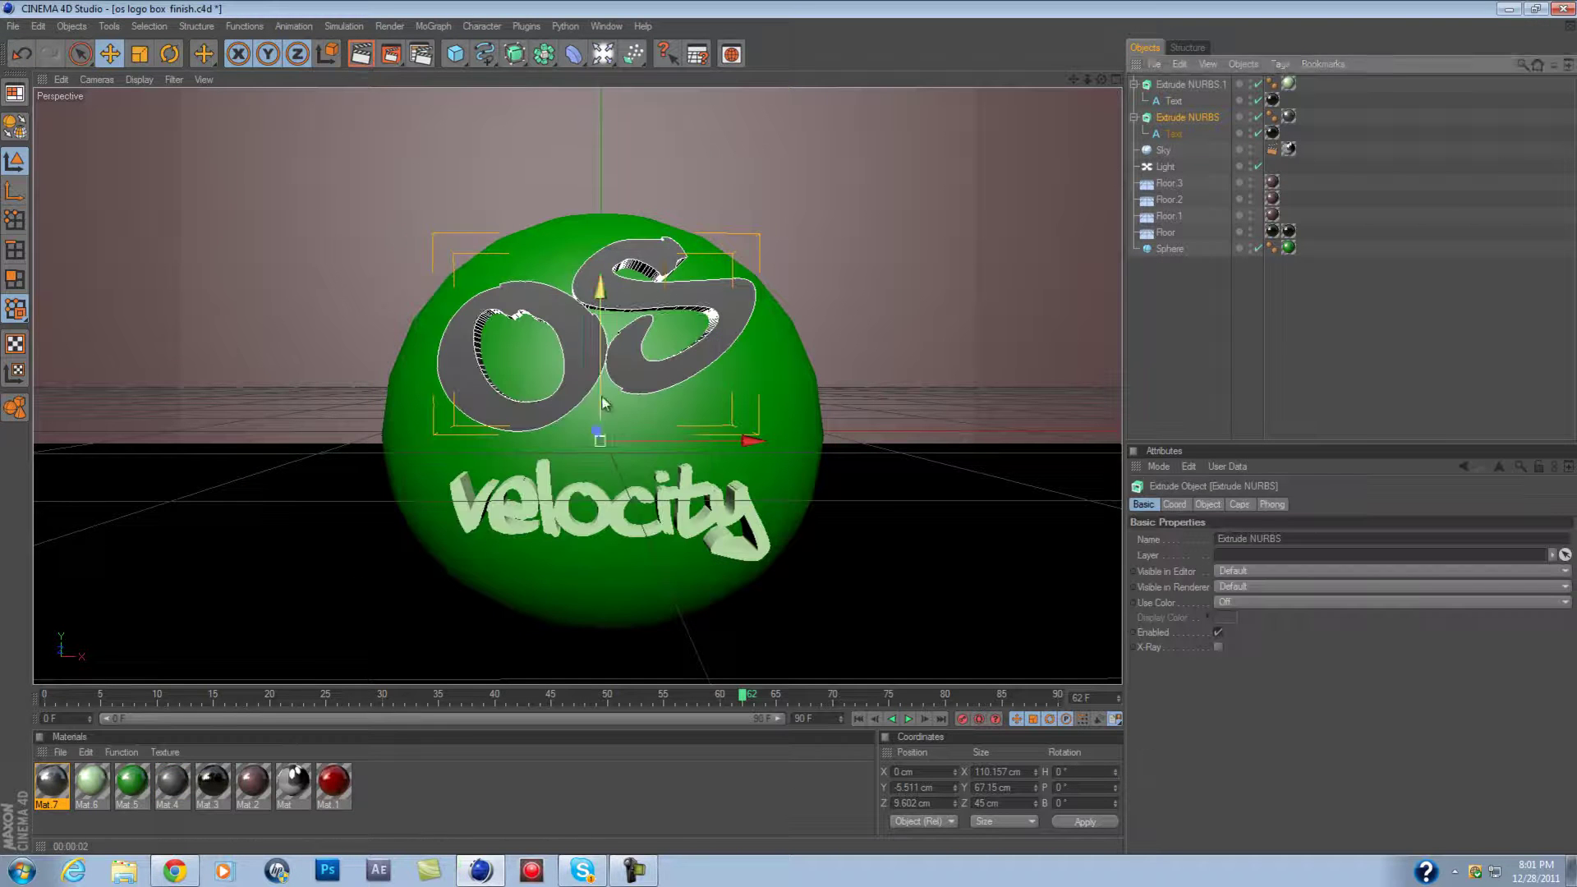
key("ctrl+r")
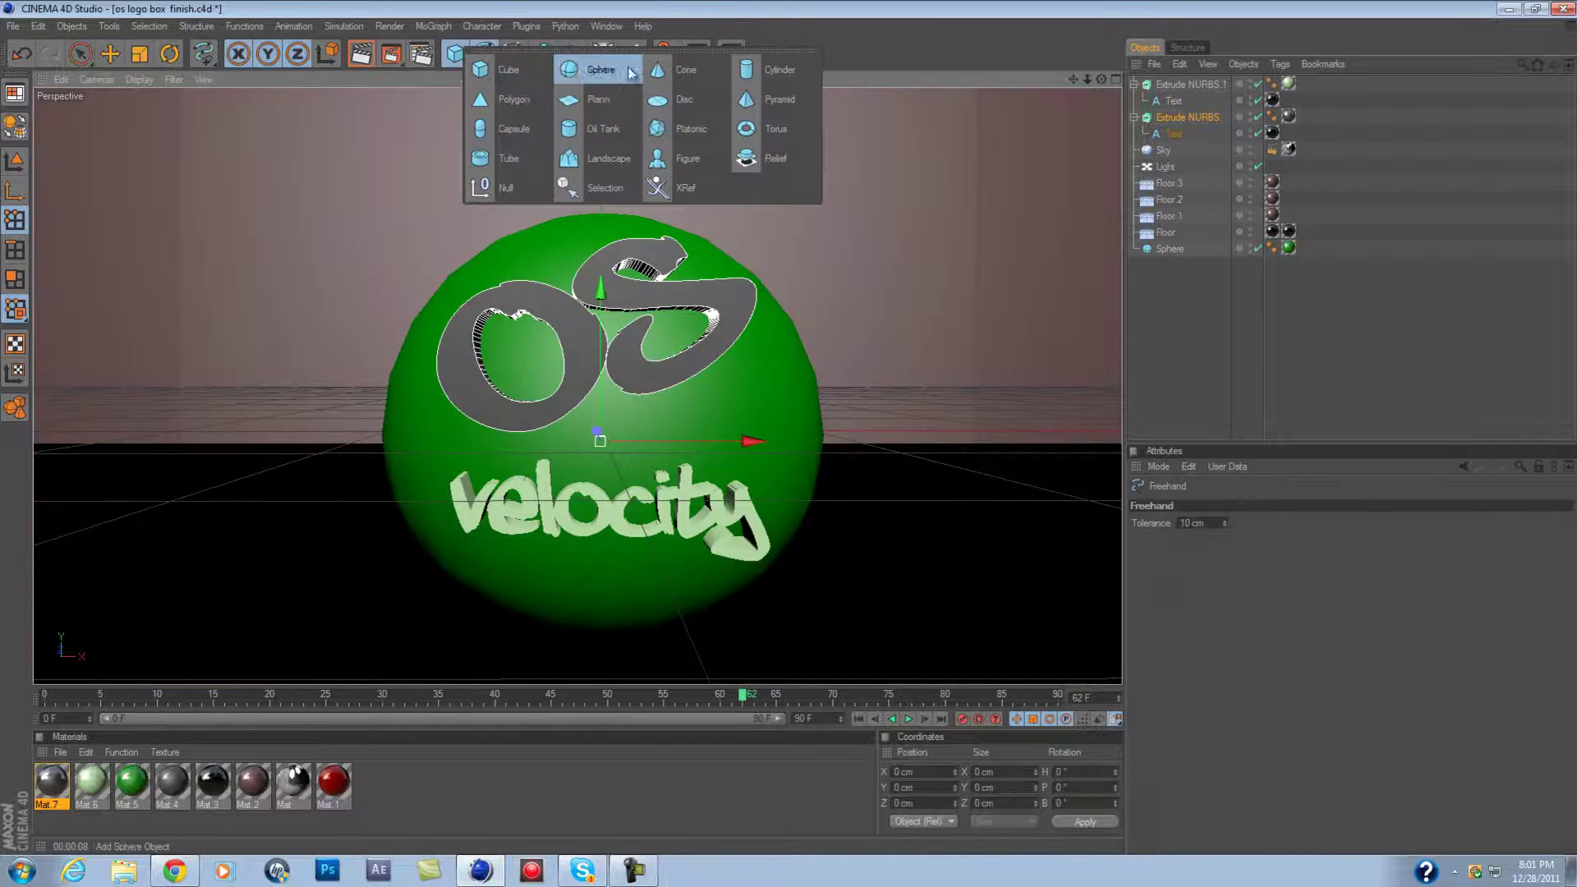
Add a flat 186 × 37 × 215 cm cube behind the 'velocity' text.
left_click_drag(455, 54, 491, 82)
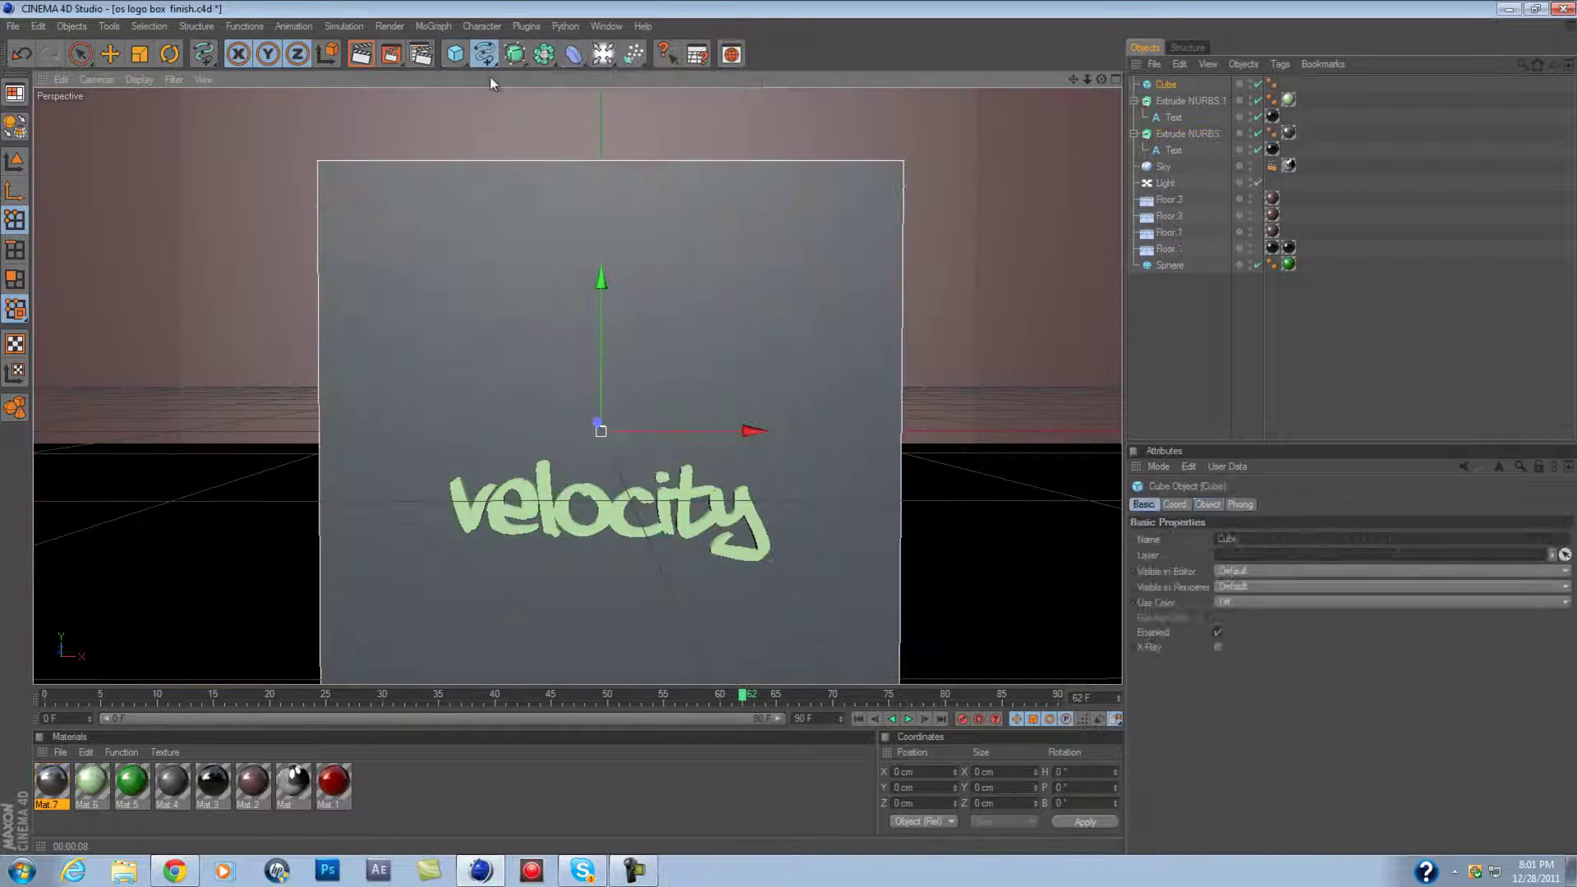
left_click(1207, 503)
left_click_drag(1221, 554, 1221, 579)
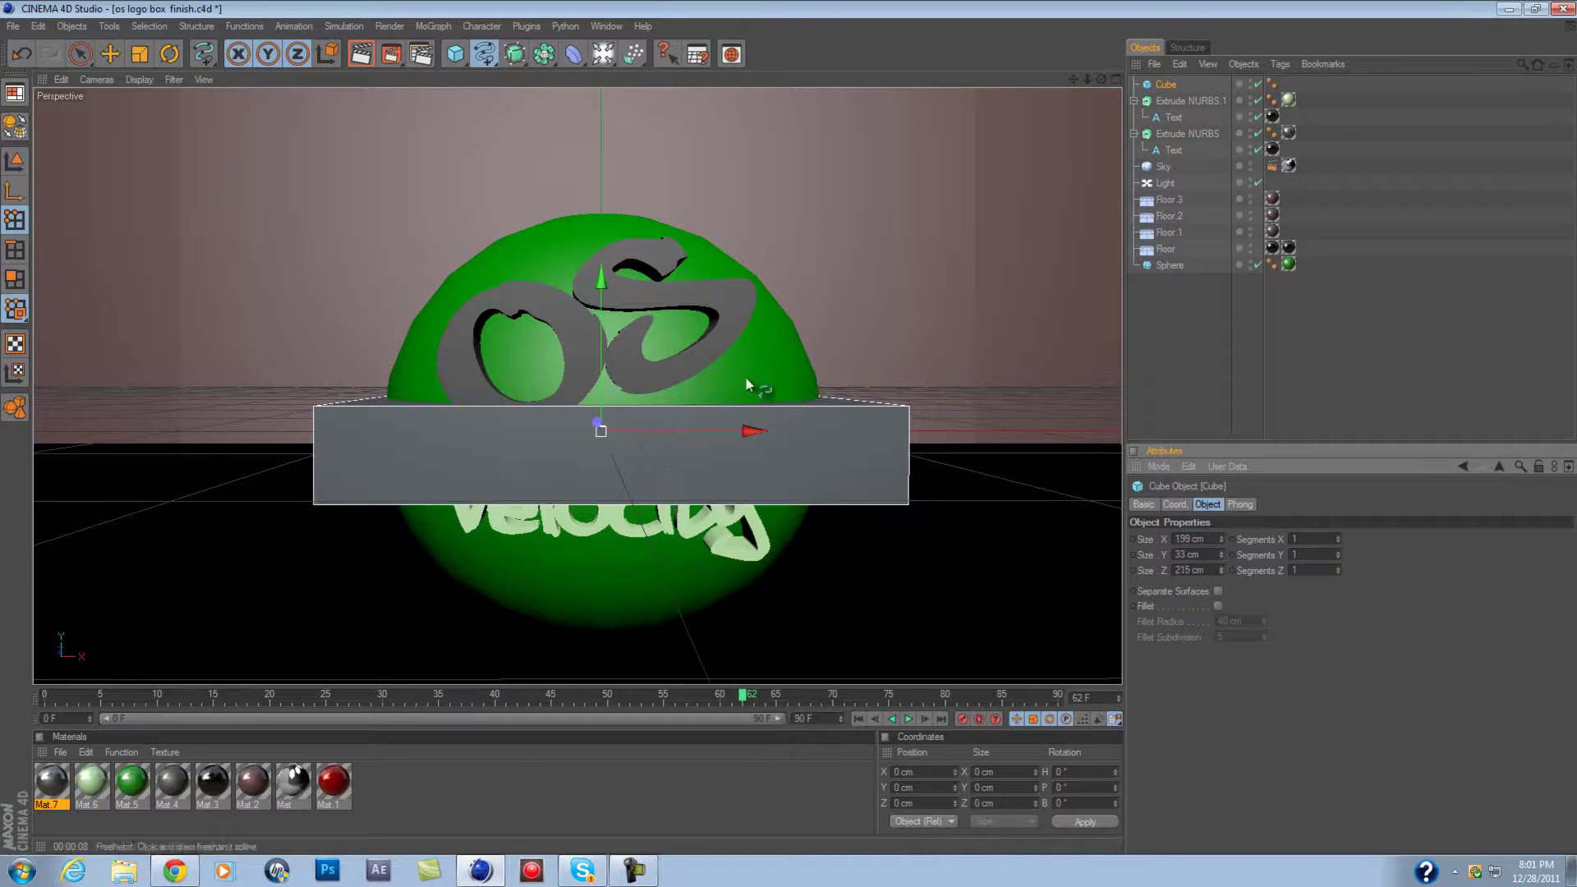
left_click(80, 54)
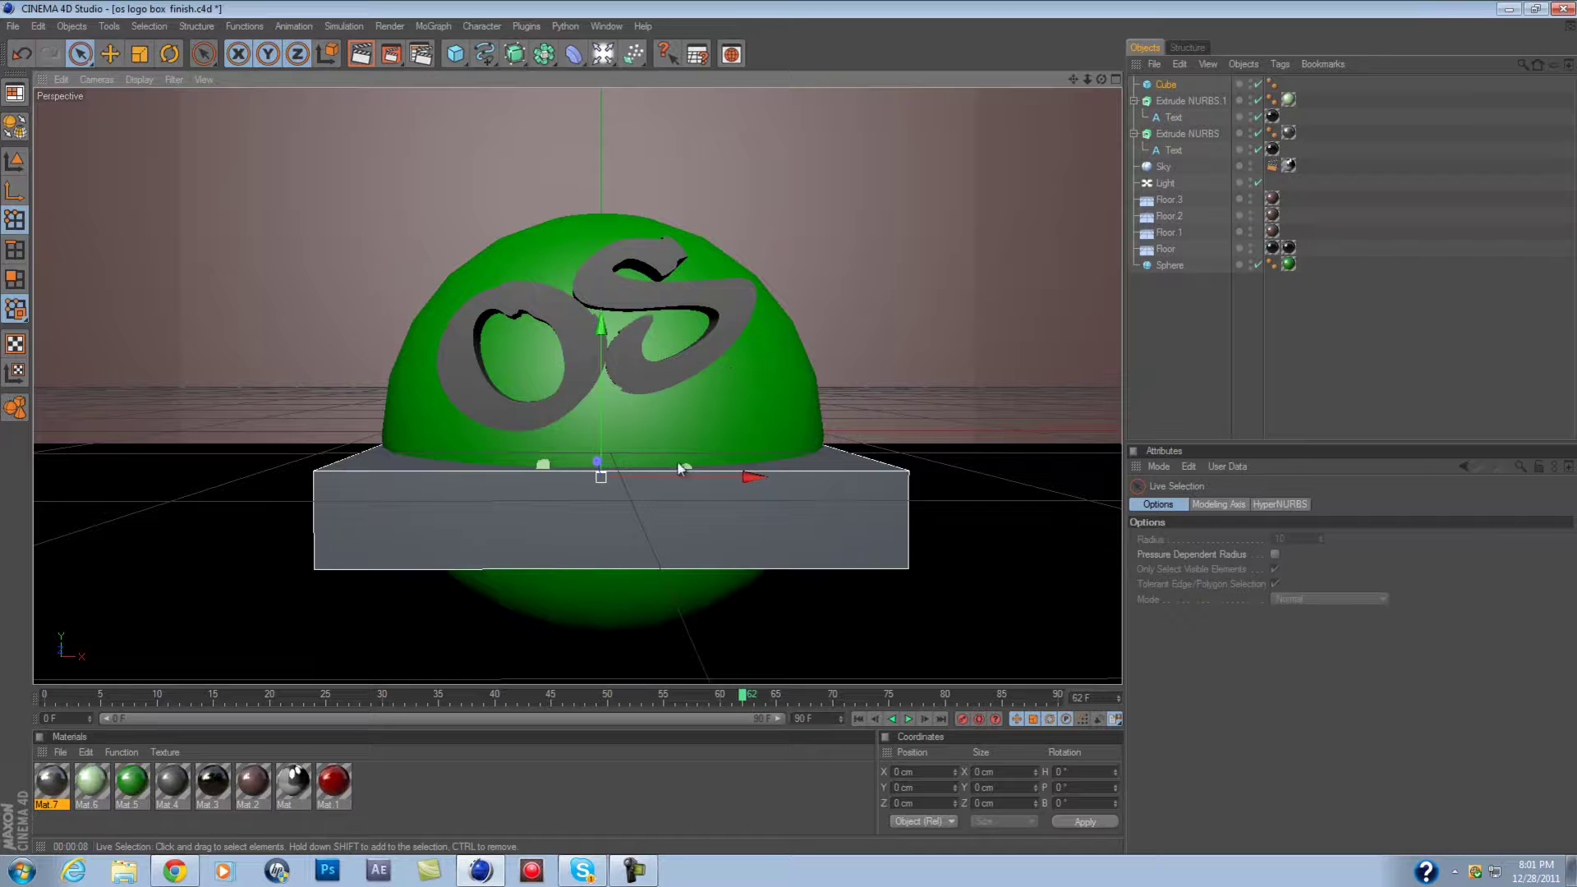
left_click_drag(784, 423, 791, 429)
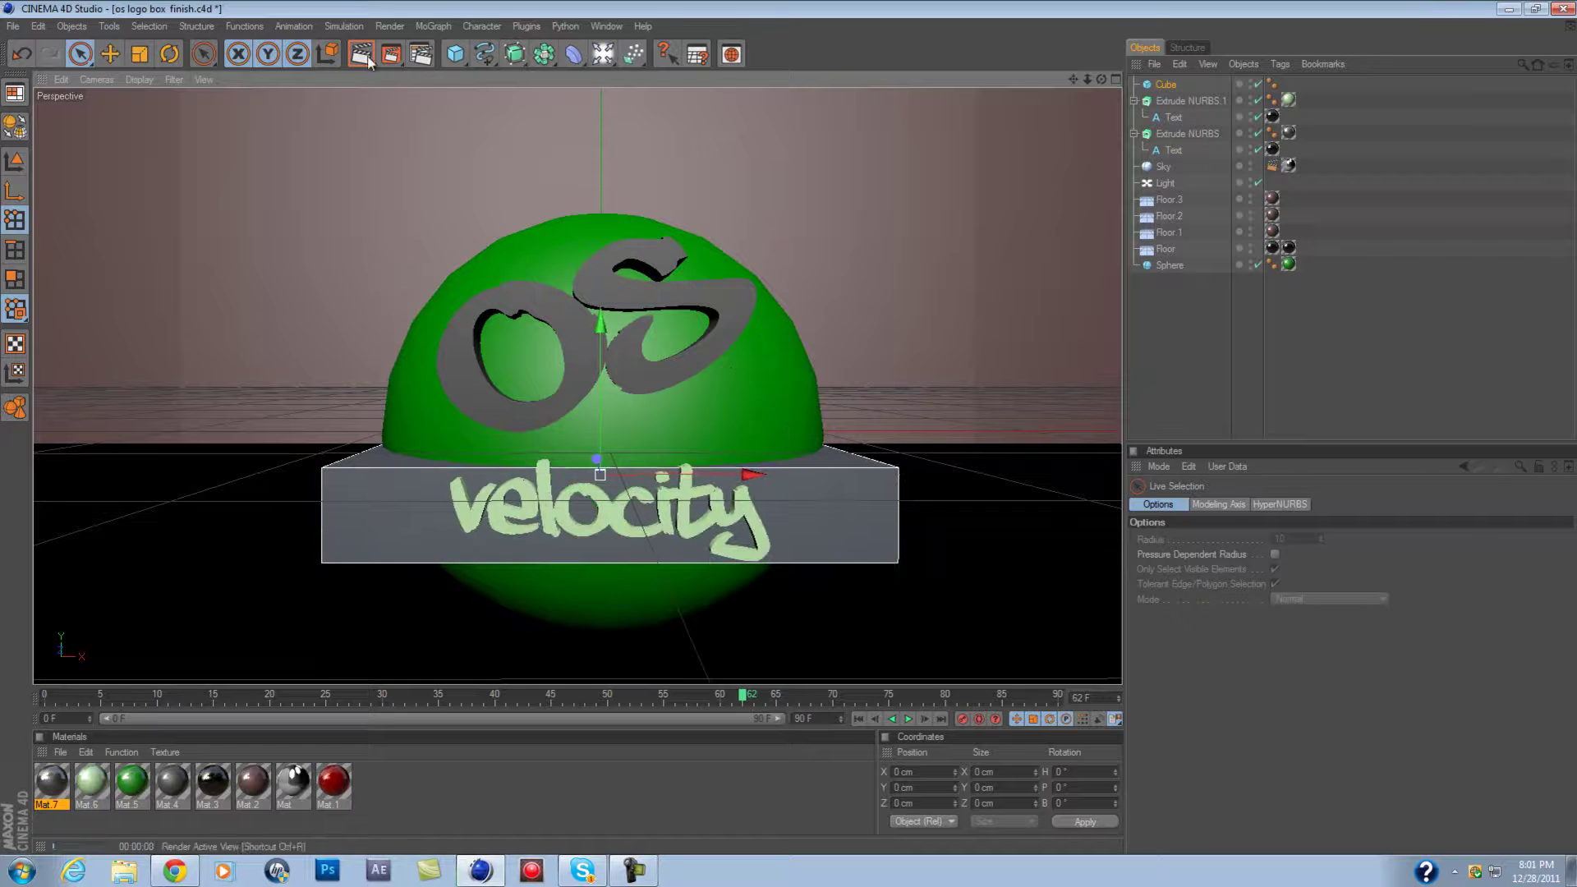
left_click_drag(726, 435, 790, 435)
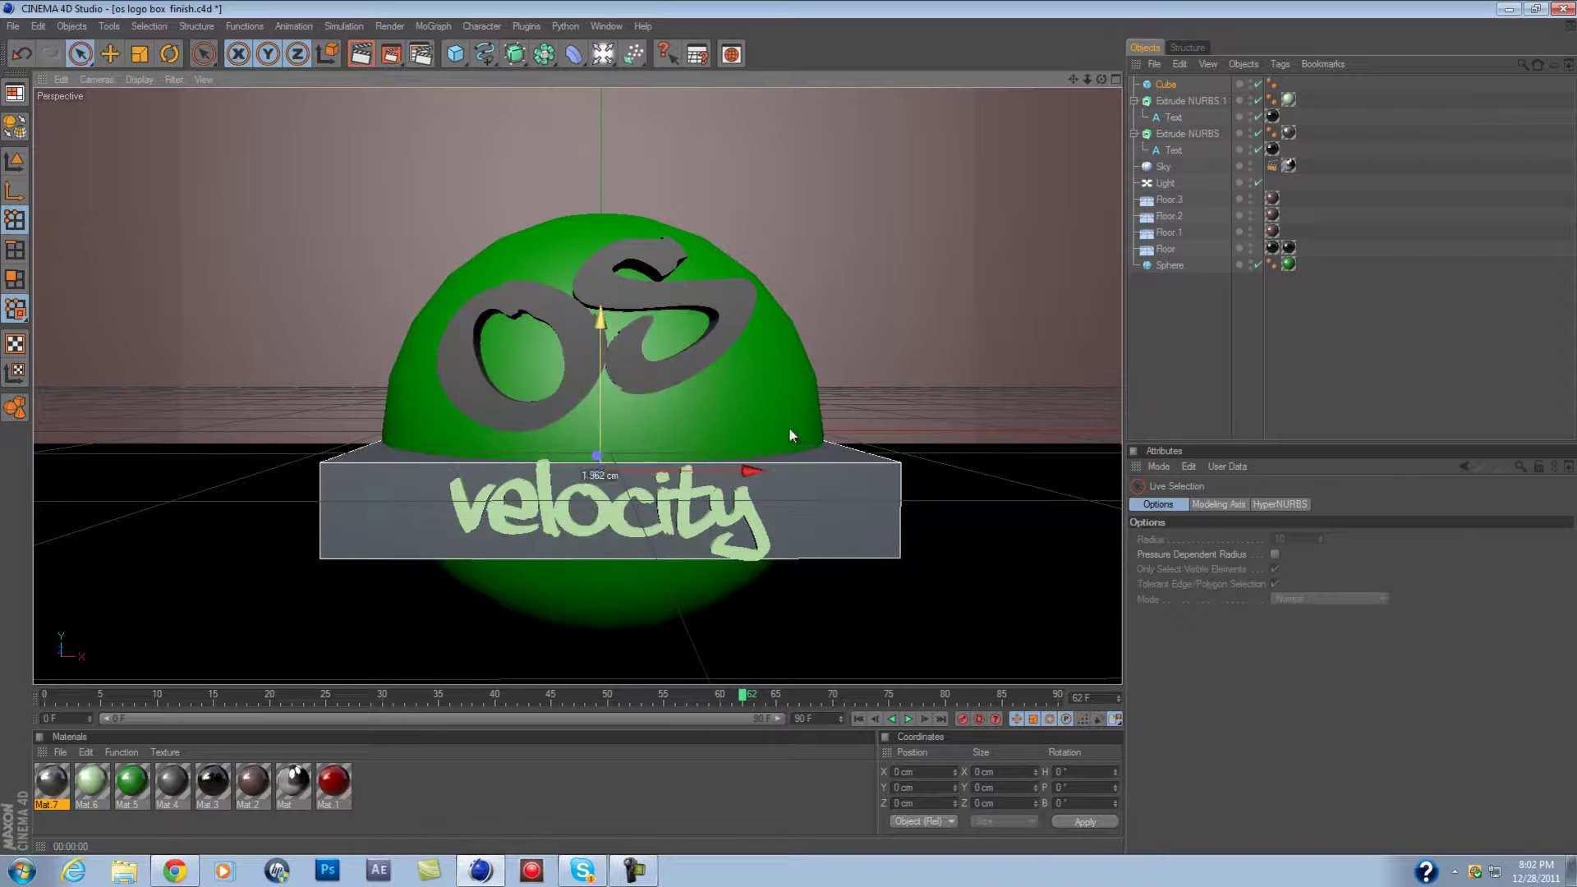
left_click(1225, 548)
left_click_drag(1223, 550, 1223, 553)
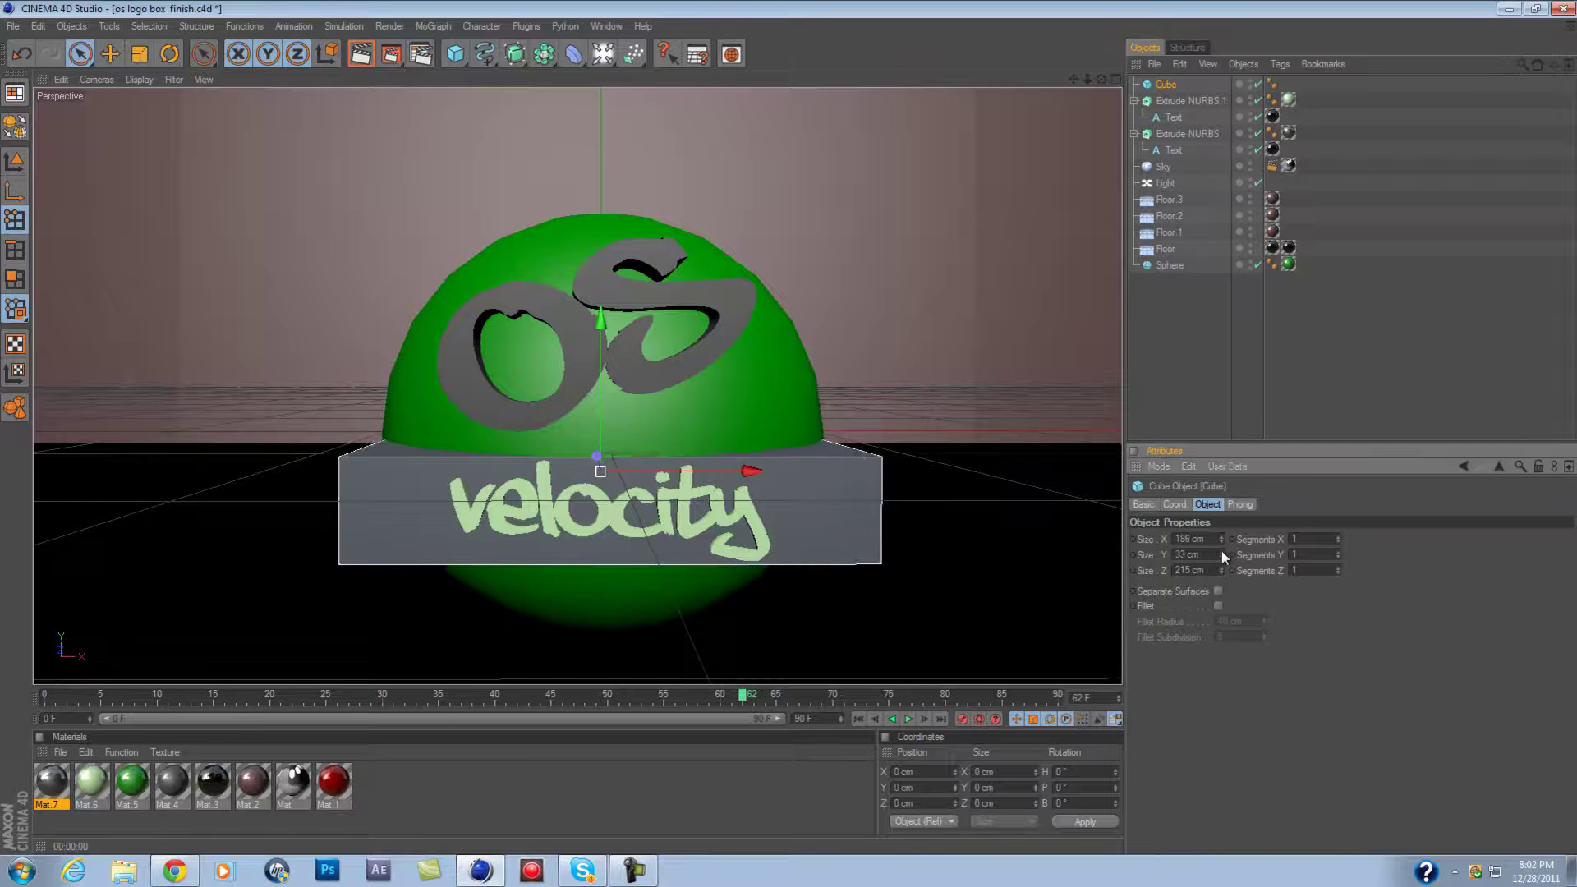
Apply Mat 4 to the band, render close-up previews, and create a new material.
left_click_drag(172, 780, 1279, 84)
left_click(361, 55)
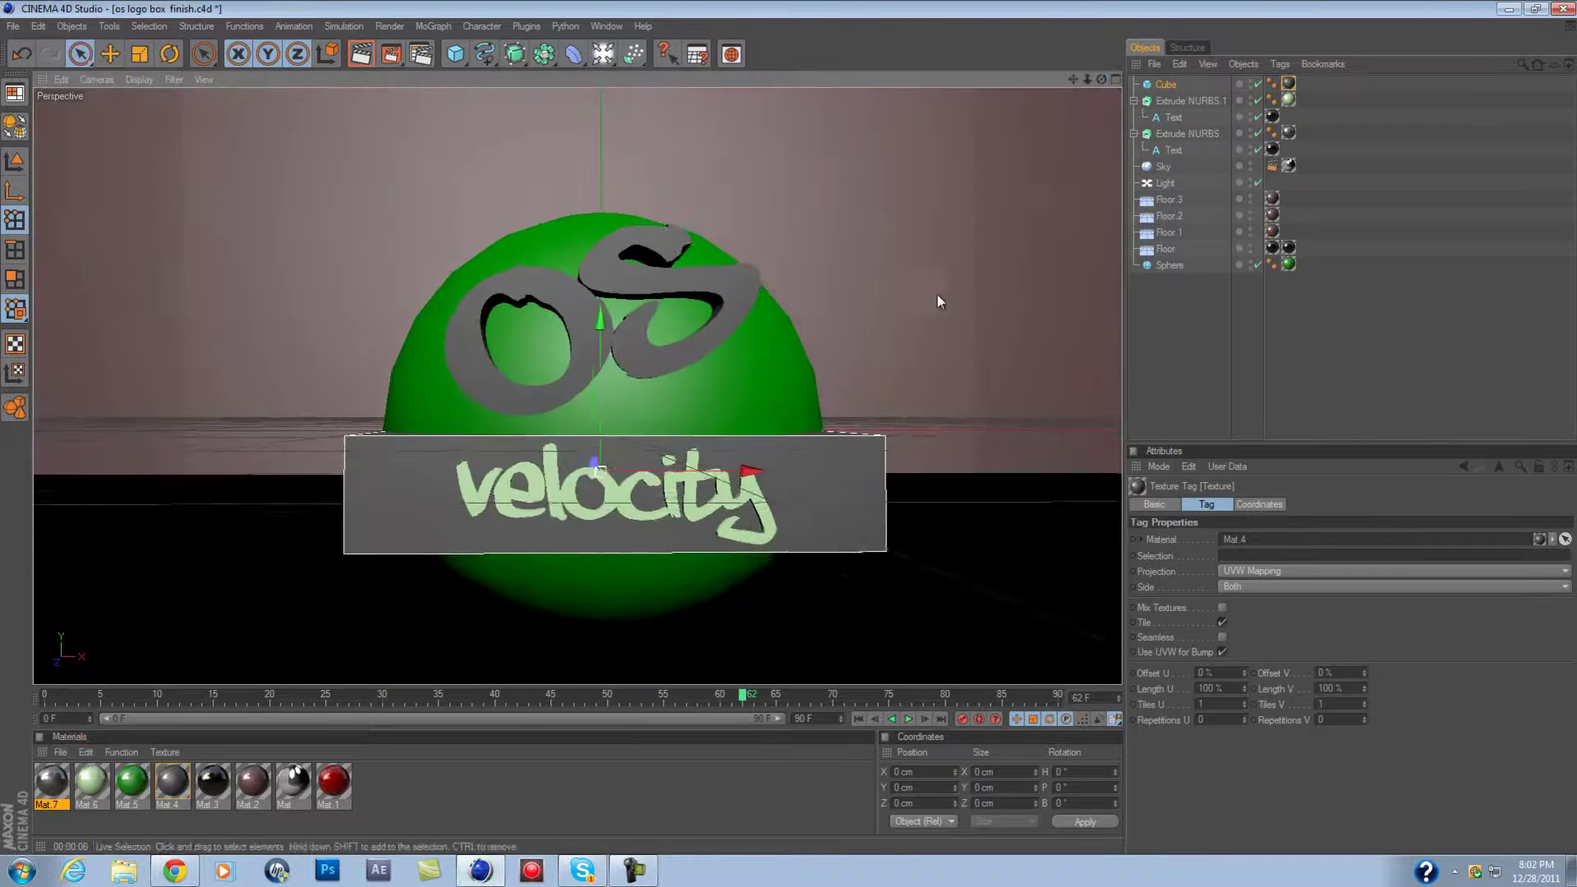
left_click_drag(939, 299, 788, 433, "alt")
left_click(362, 55)
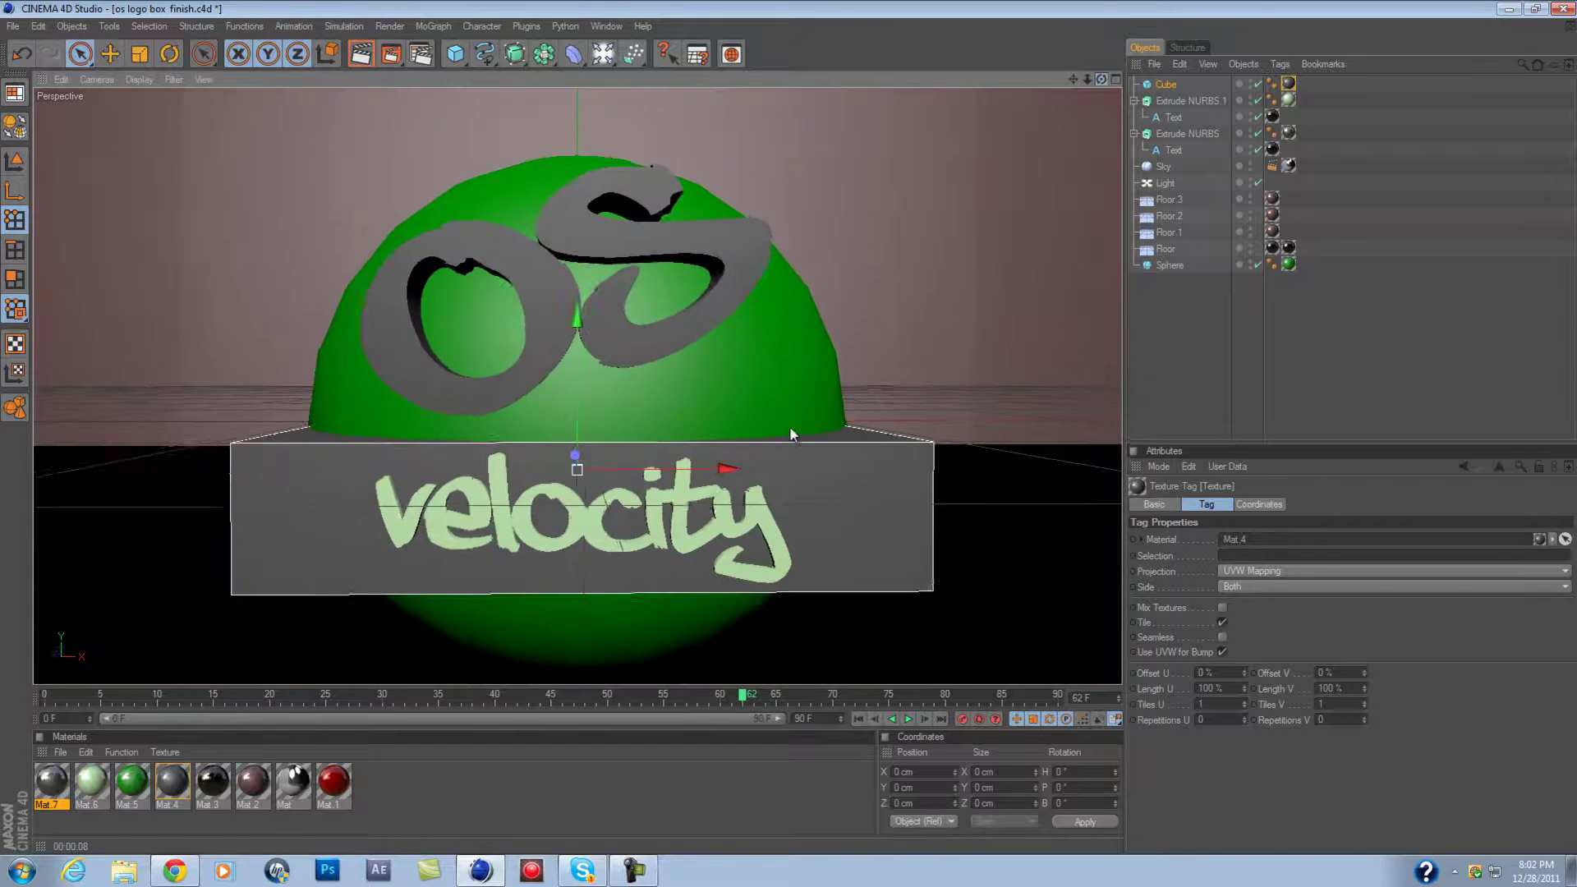
double_click(509, 785)
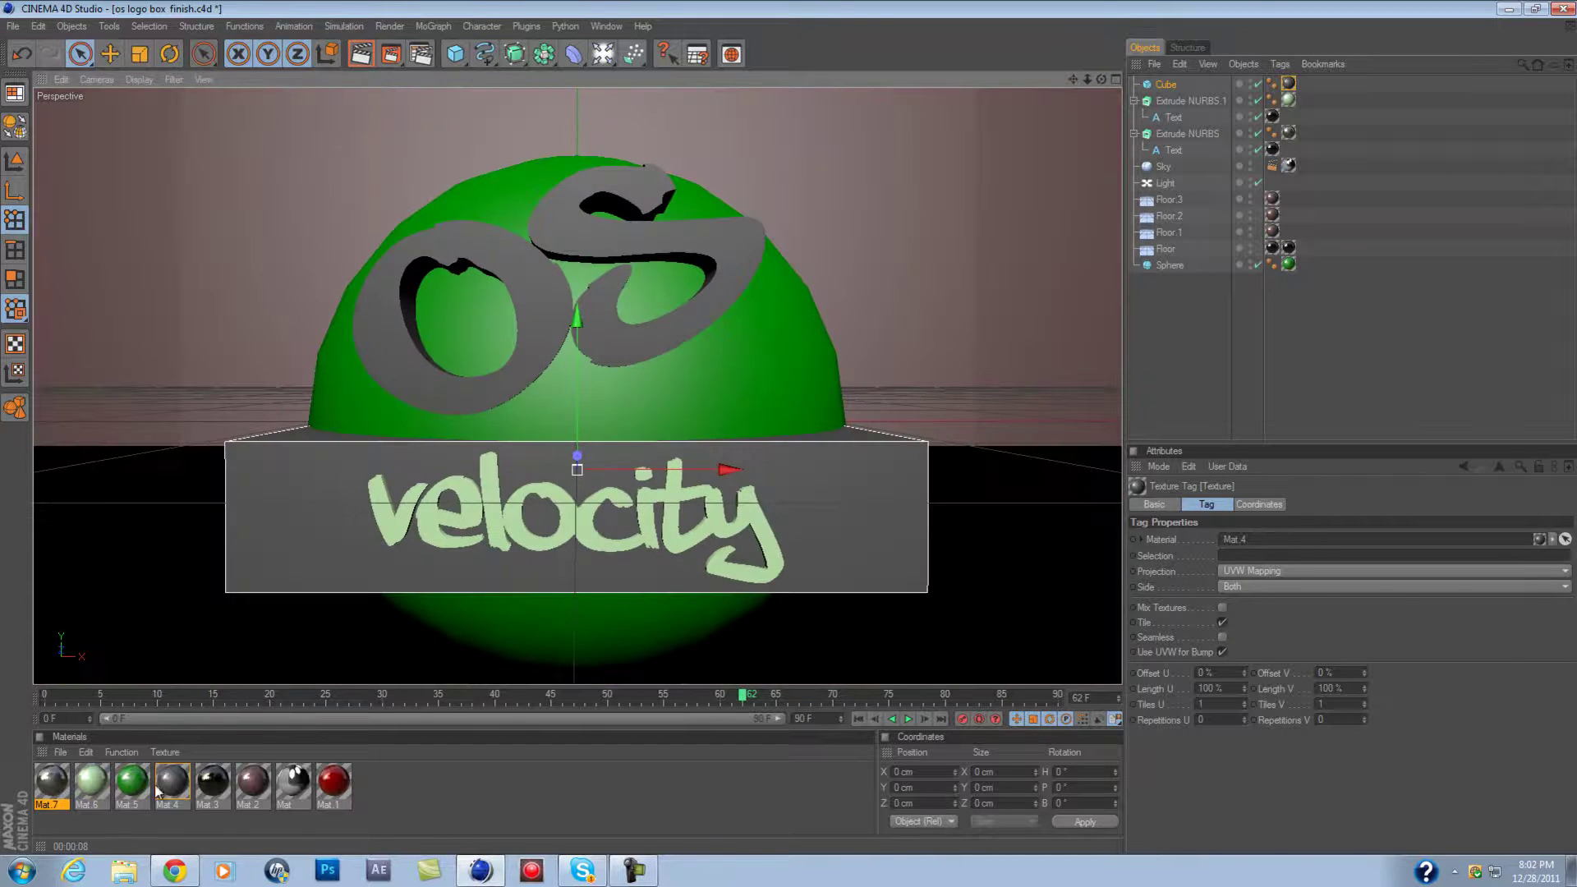
double_click(51, 781)
Load Carbon.jpg from the Textures folder as the new material's colour texture.
left_click(688, 235)
double_click(633, 352)
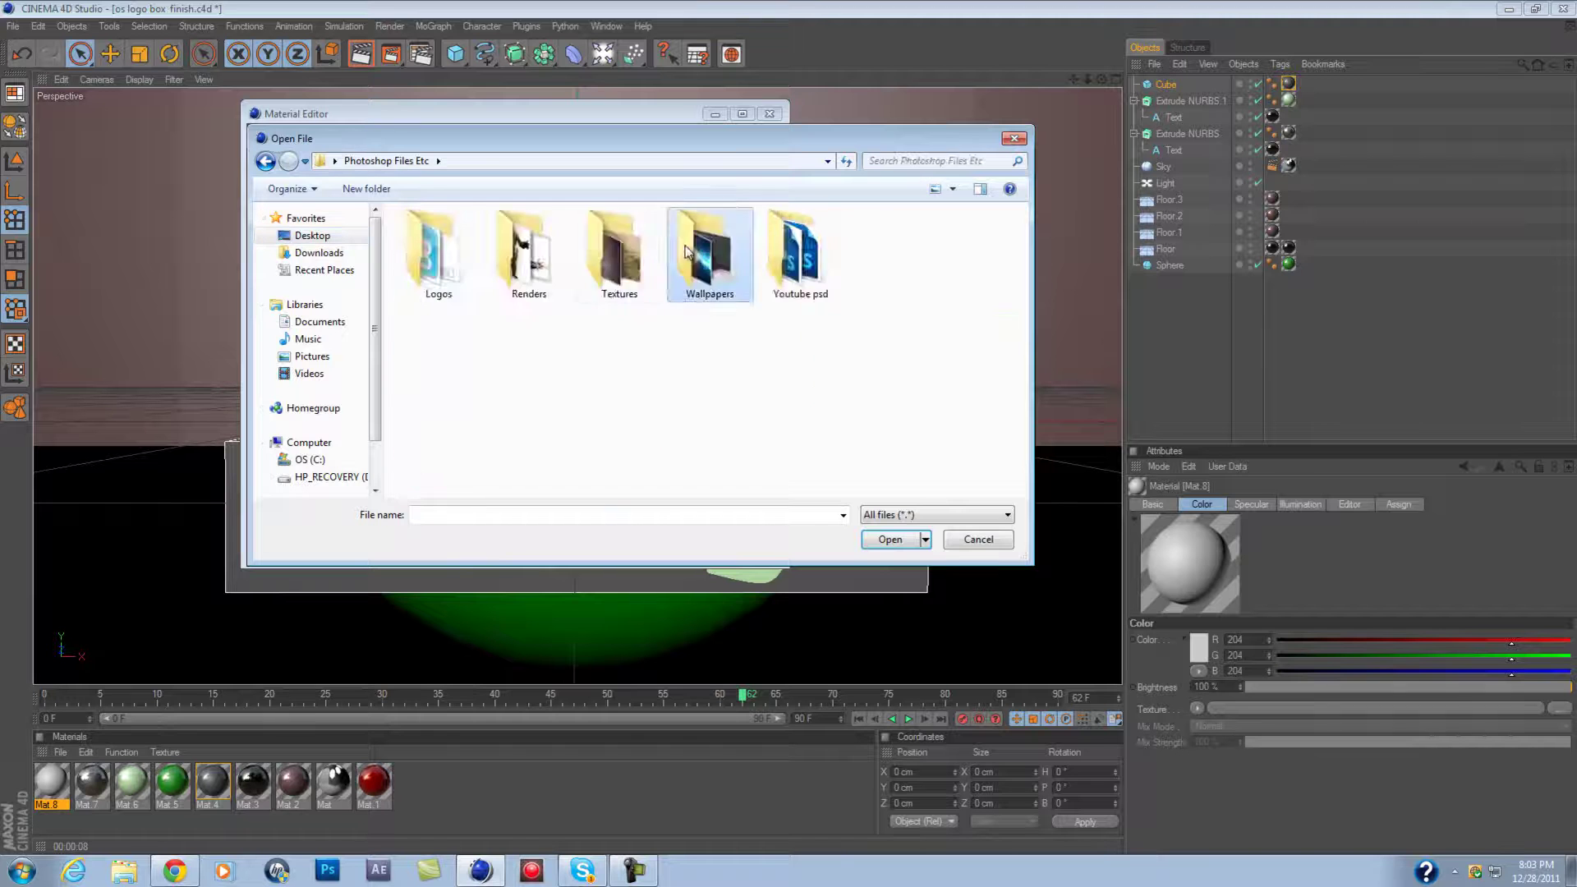
double_click(619, 262)
double_click(702, 256)
left_click(813, 490)
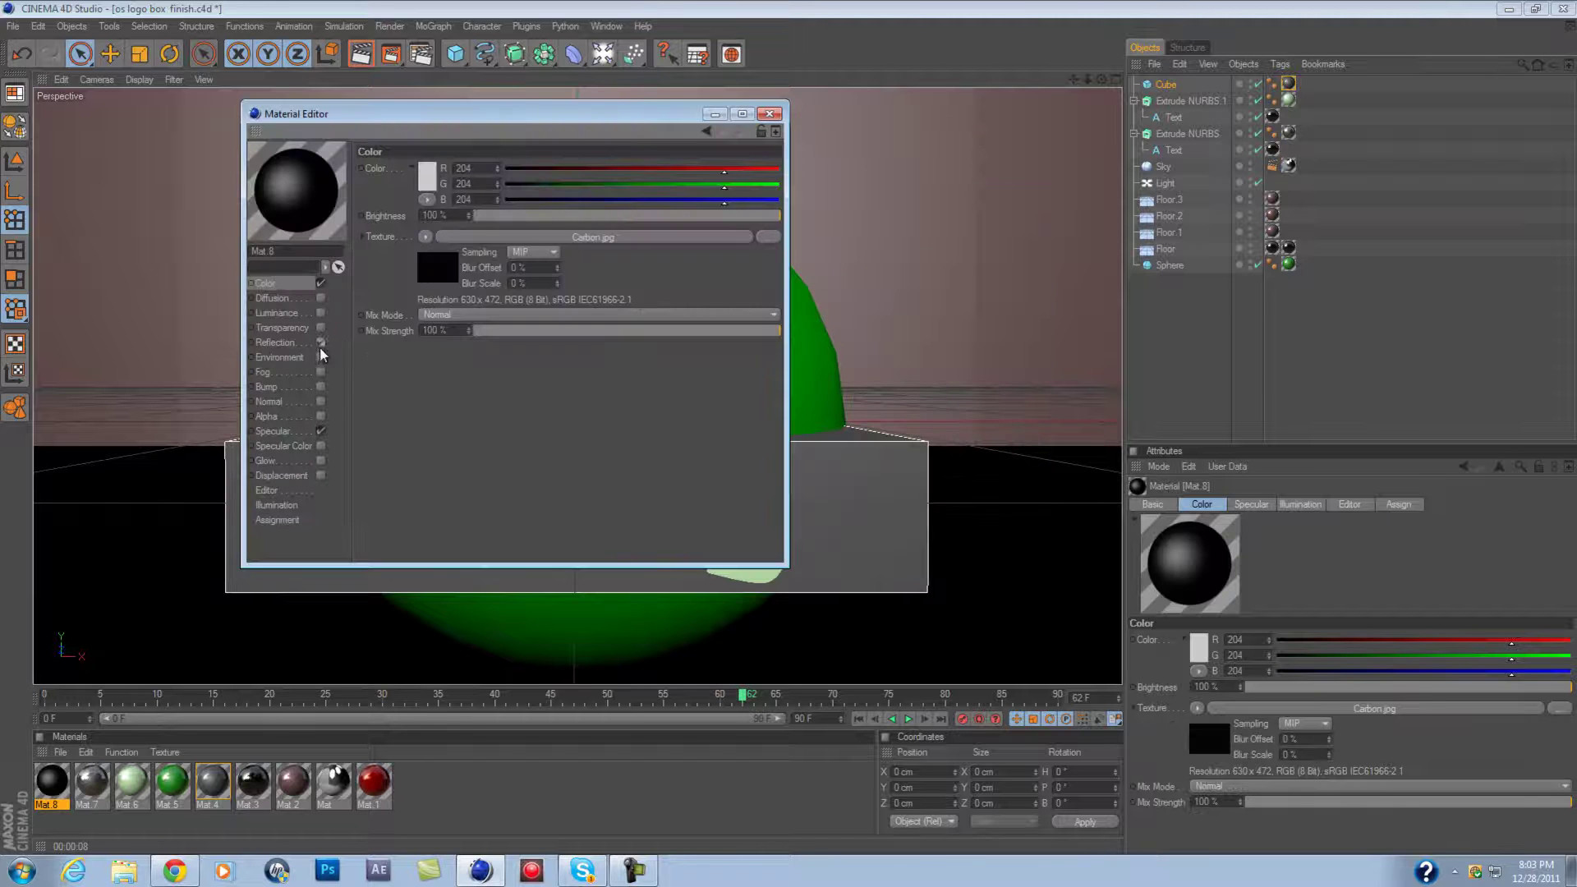
left_click(515, 261)
Replace the colour texture with titanium-texture.jpg.
left_click(768, 299)
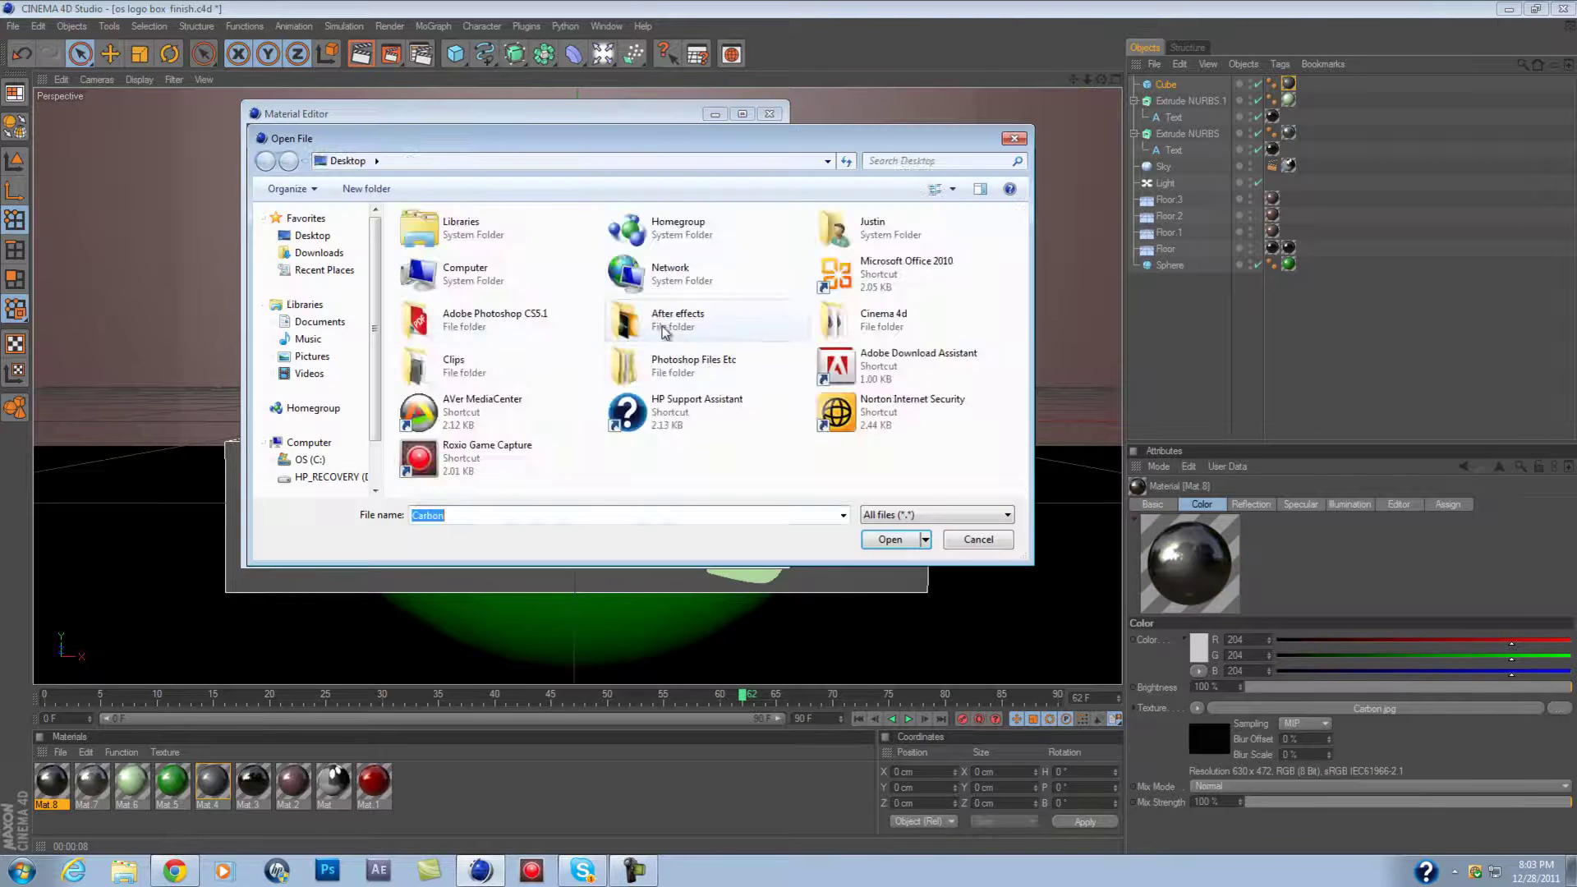
scroll(460, 421, "down", 5)
double_click(460, 420)
left_click(805, 491)
left_click(769, 113)
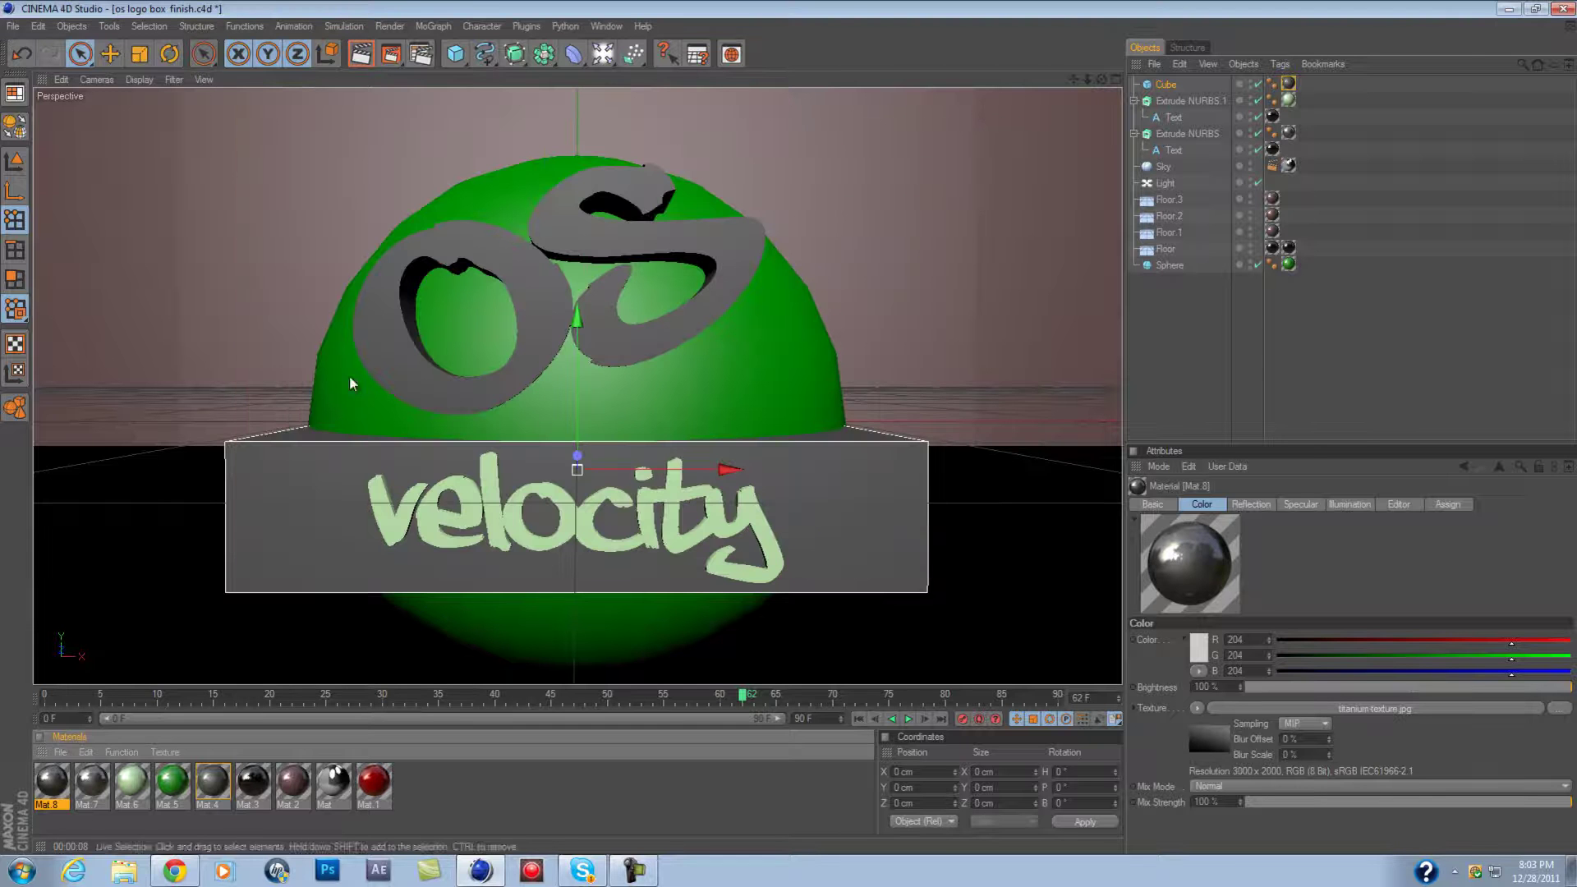
Apply the metal Mat 8 to the band, render, and select the os logo.
left_click(361, 54)
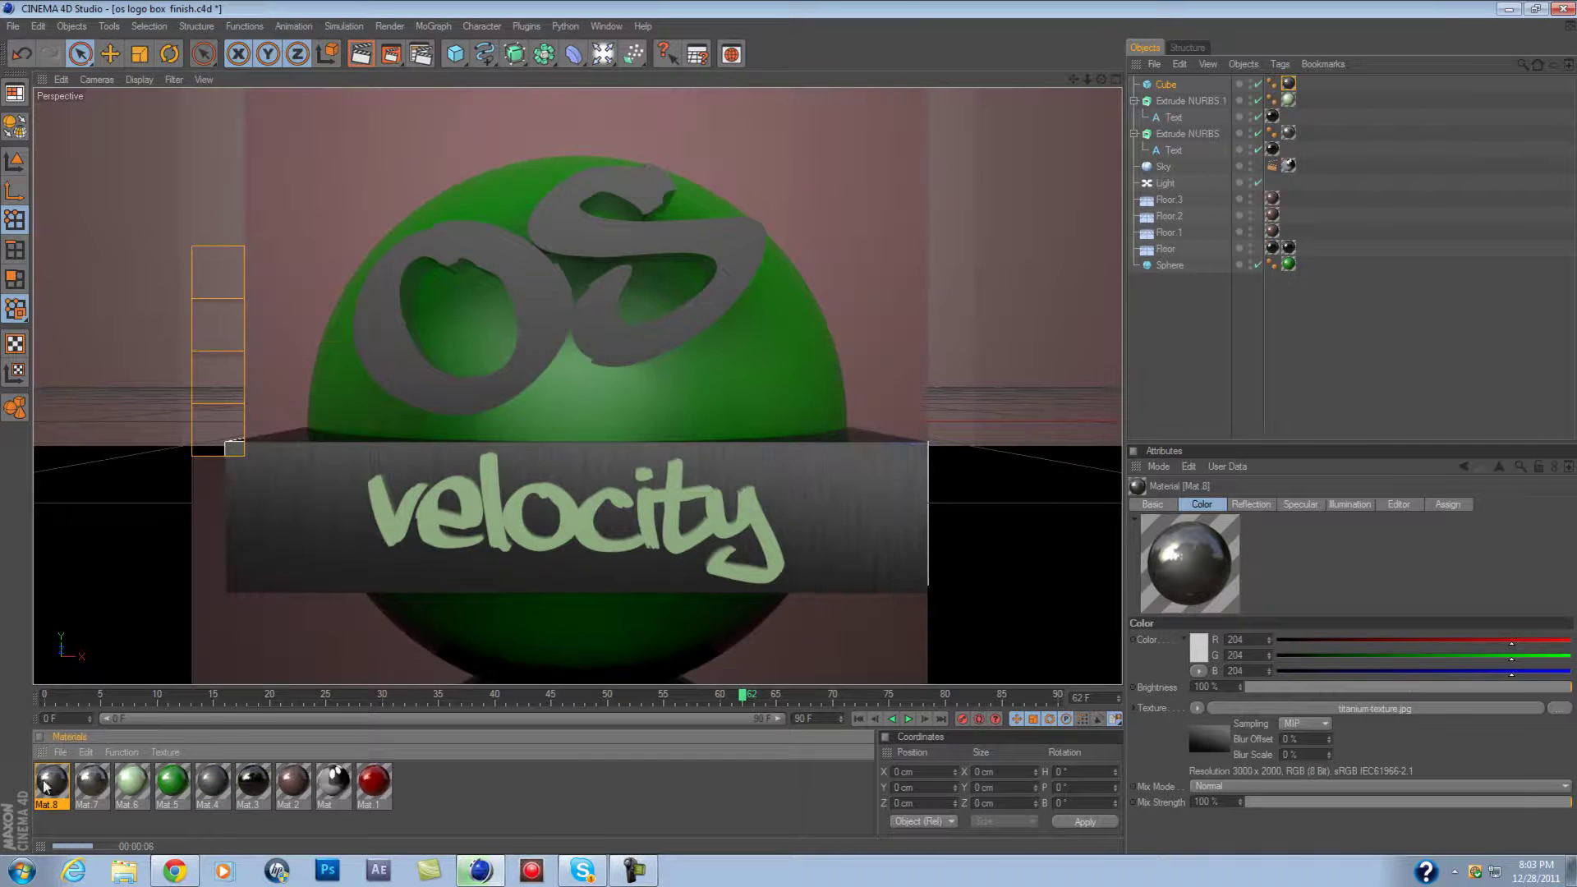
left_click(359, 54)
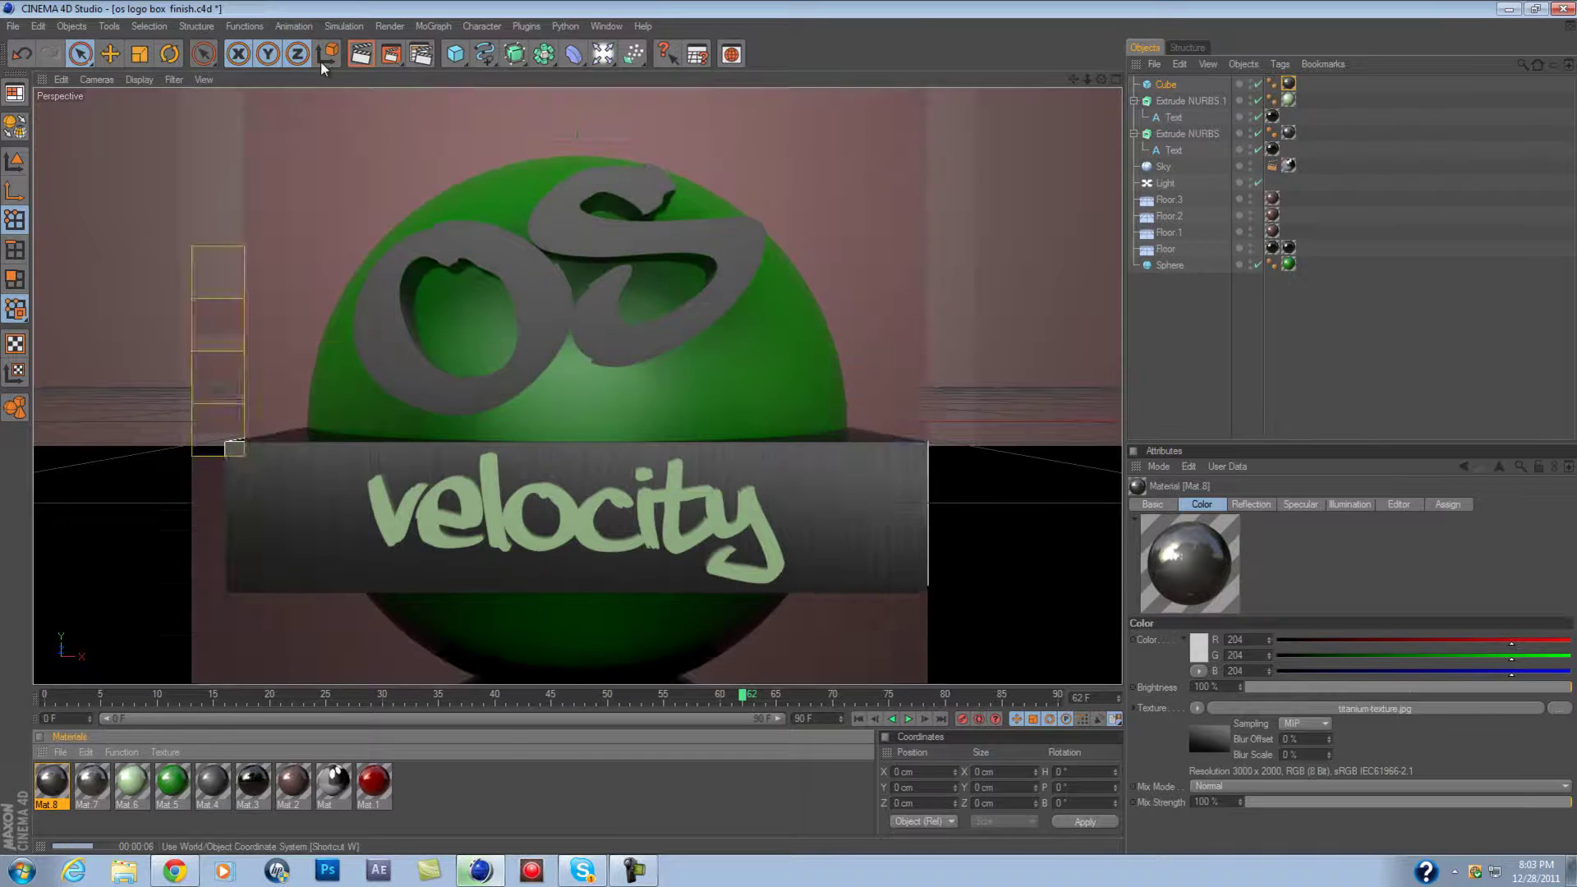
left_click(1217, 135)
Apply the light green material to the os logo and render previews.
double_click(51, 782)
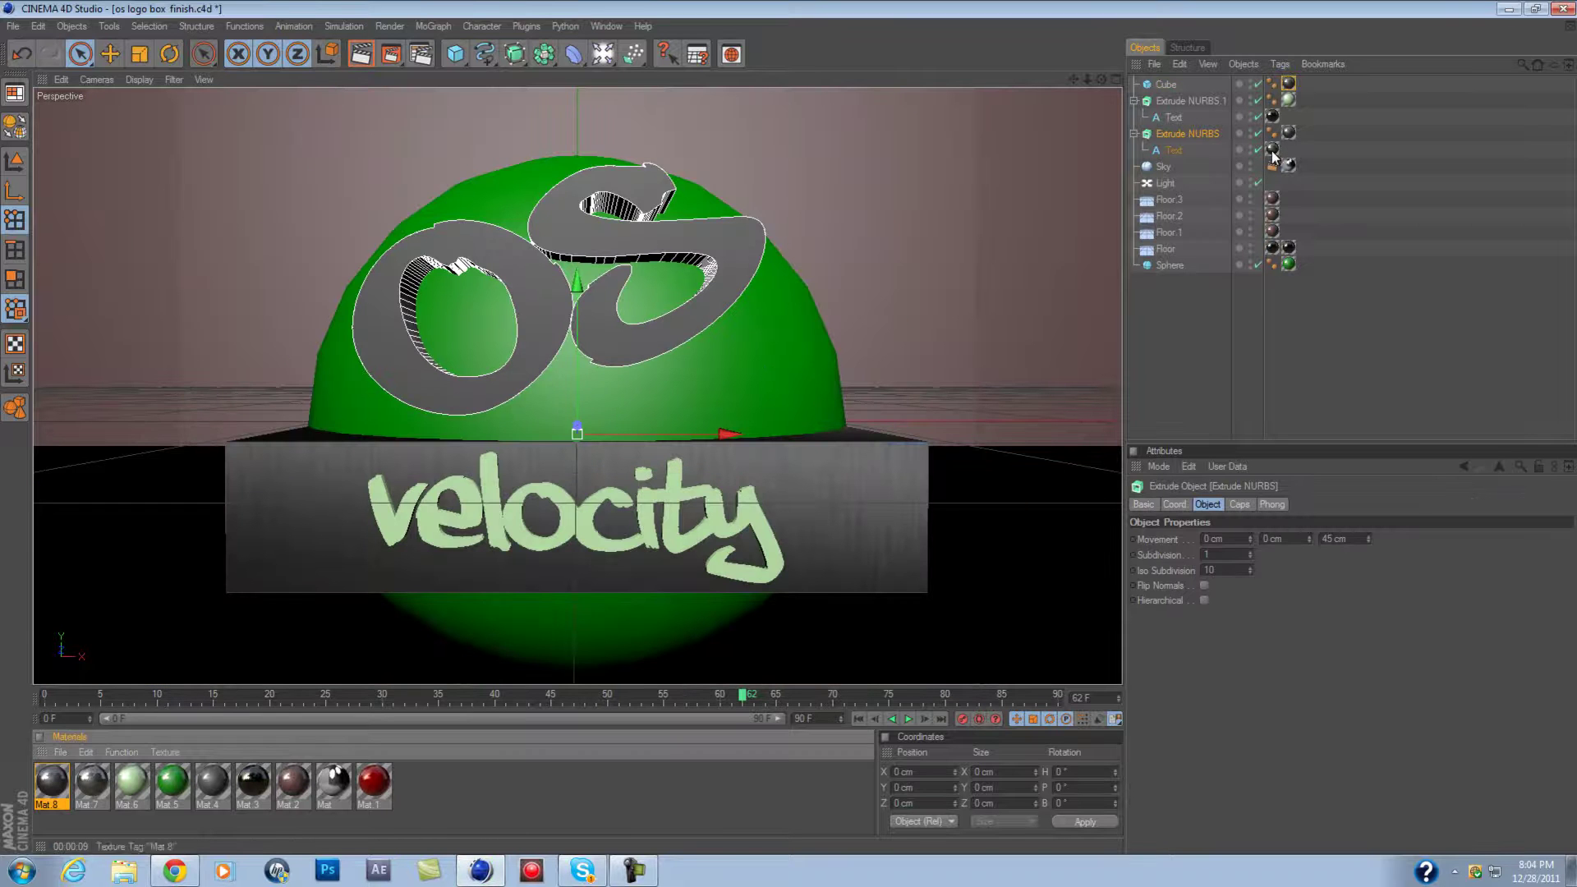
left_click(359, 54)
left_click(670, 448)
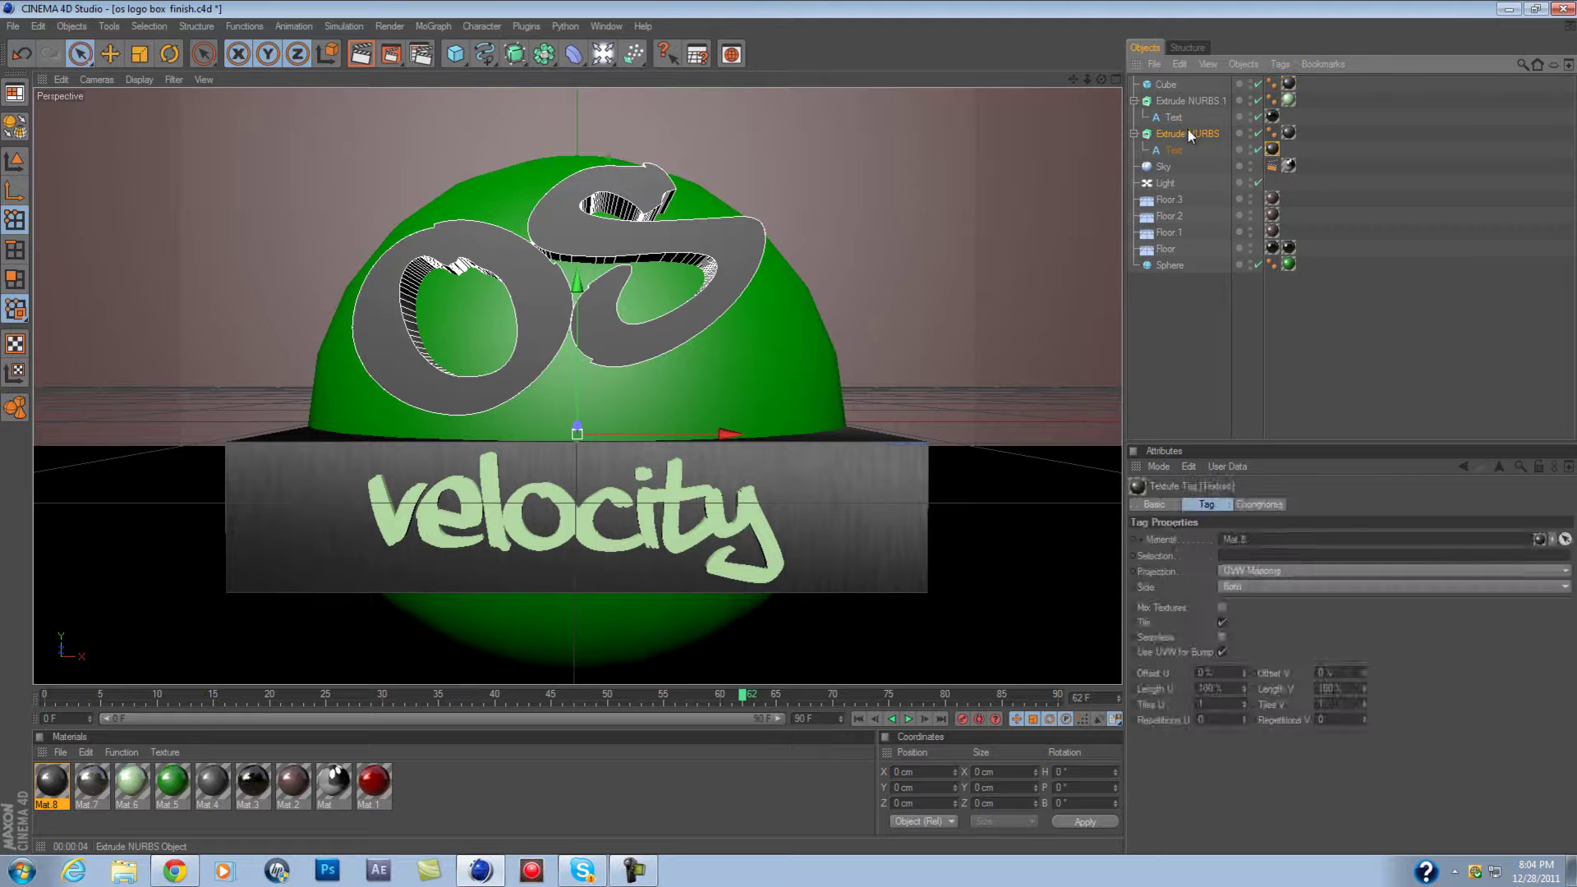
left_click_drag(146, 805, 378, 378)
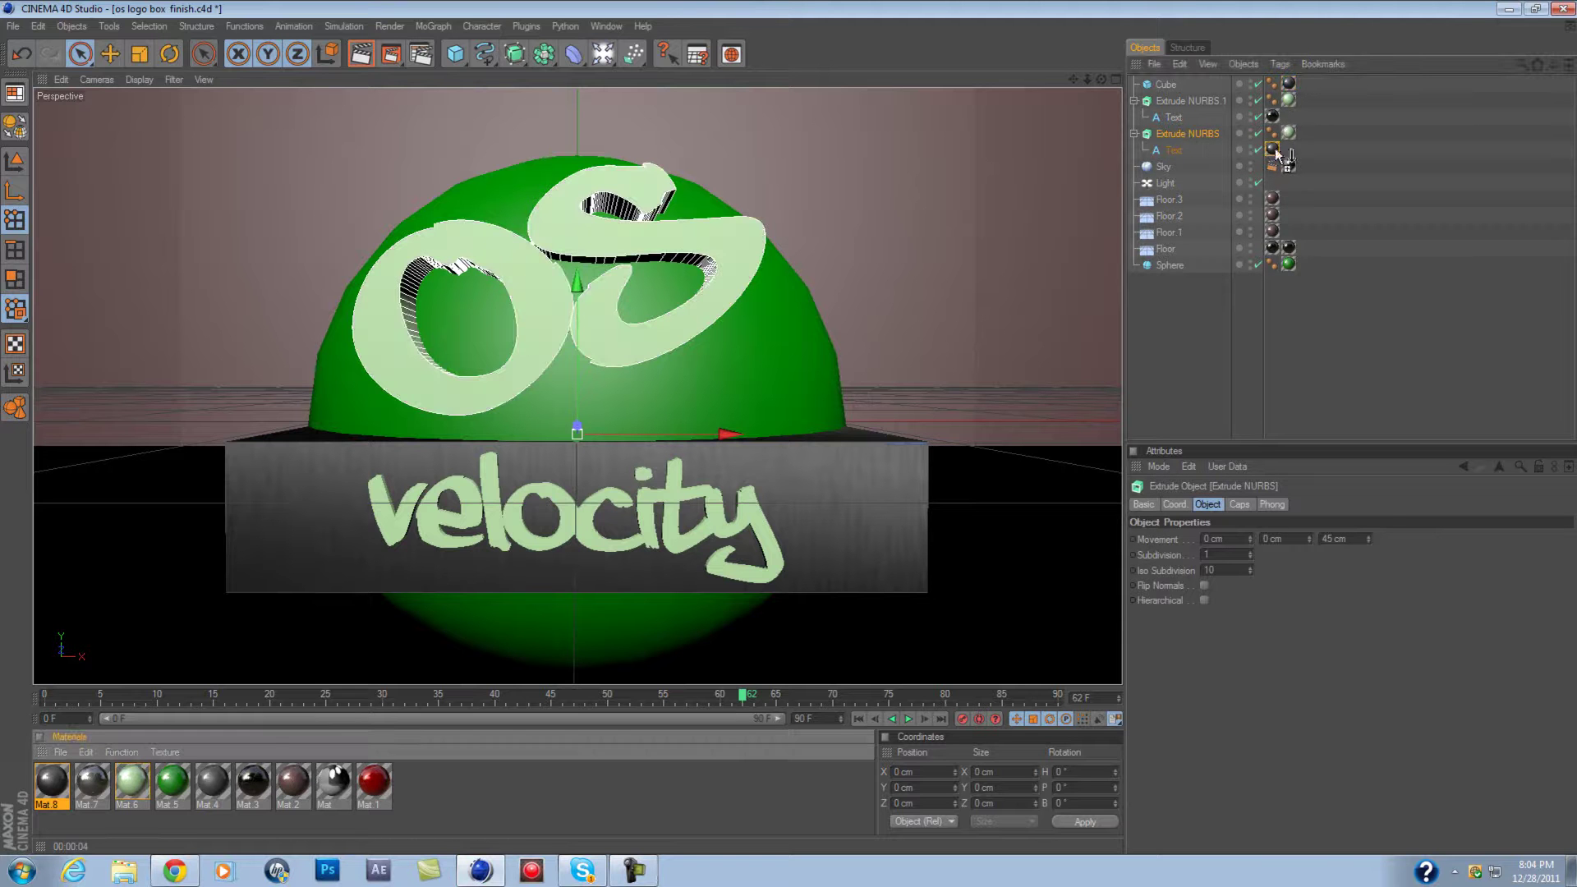
left_click(359, 54)
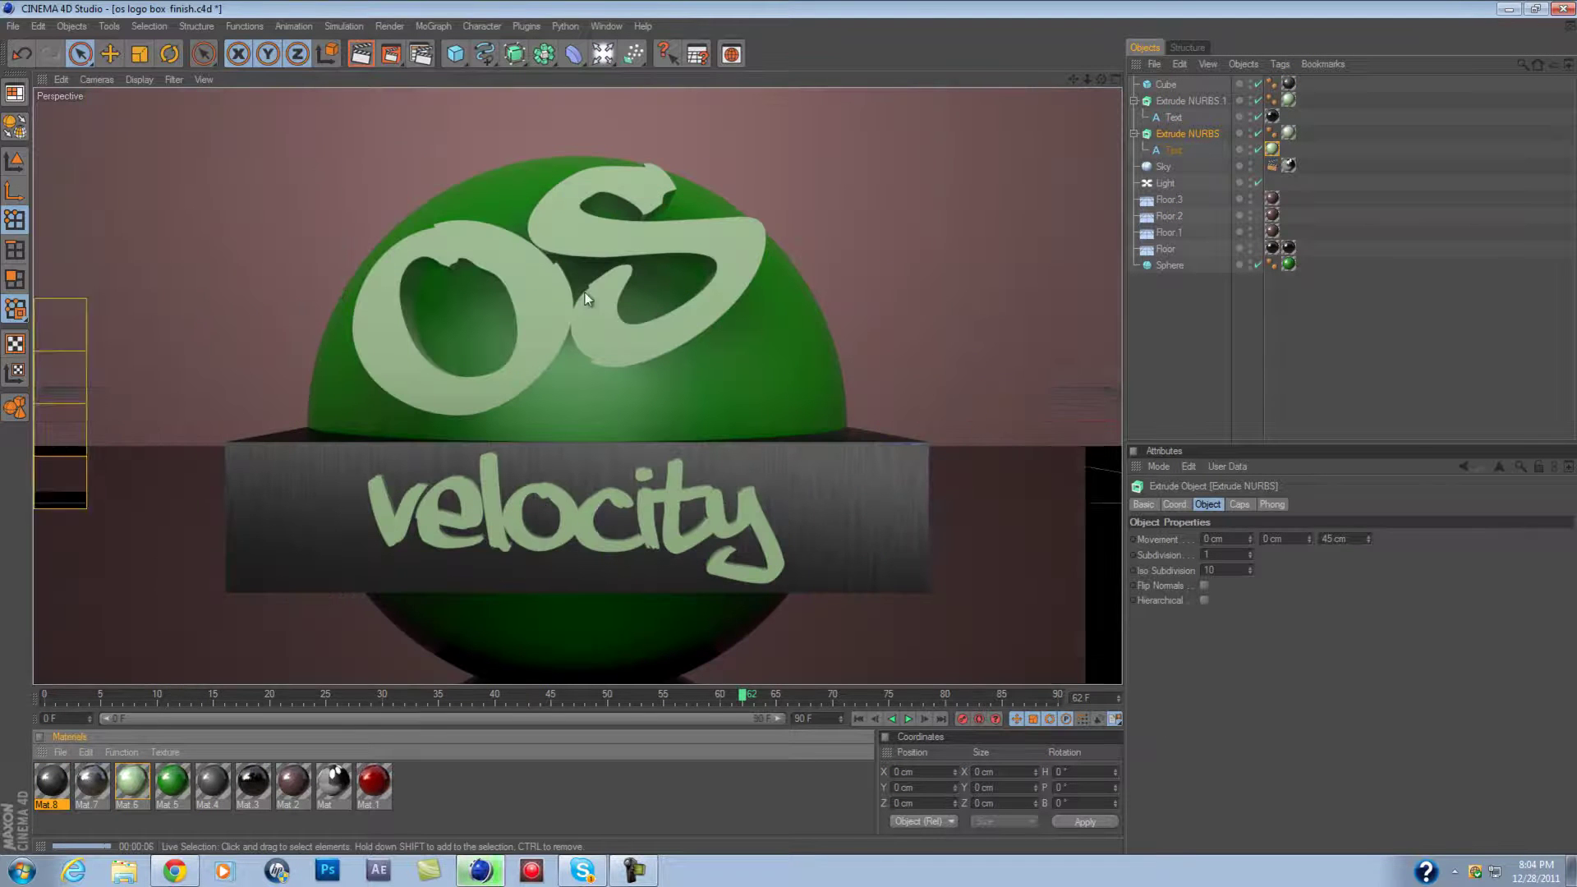
left_click(909, 453)
Load the titanium texture image into Mat 8's texture slot.
double_click(51, 782)
left_click(754, 219)
scroll(903, 369, "down", 5)
scroll(987, 413, "down", 2)
scroll(988, 413, "down", 1)
double_click(438, 378)
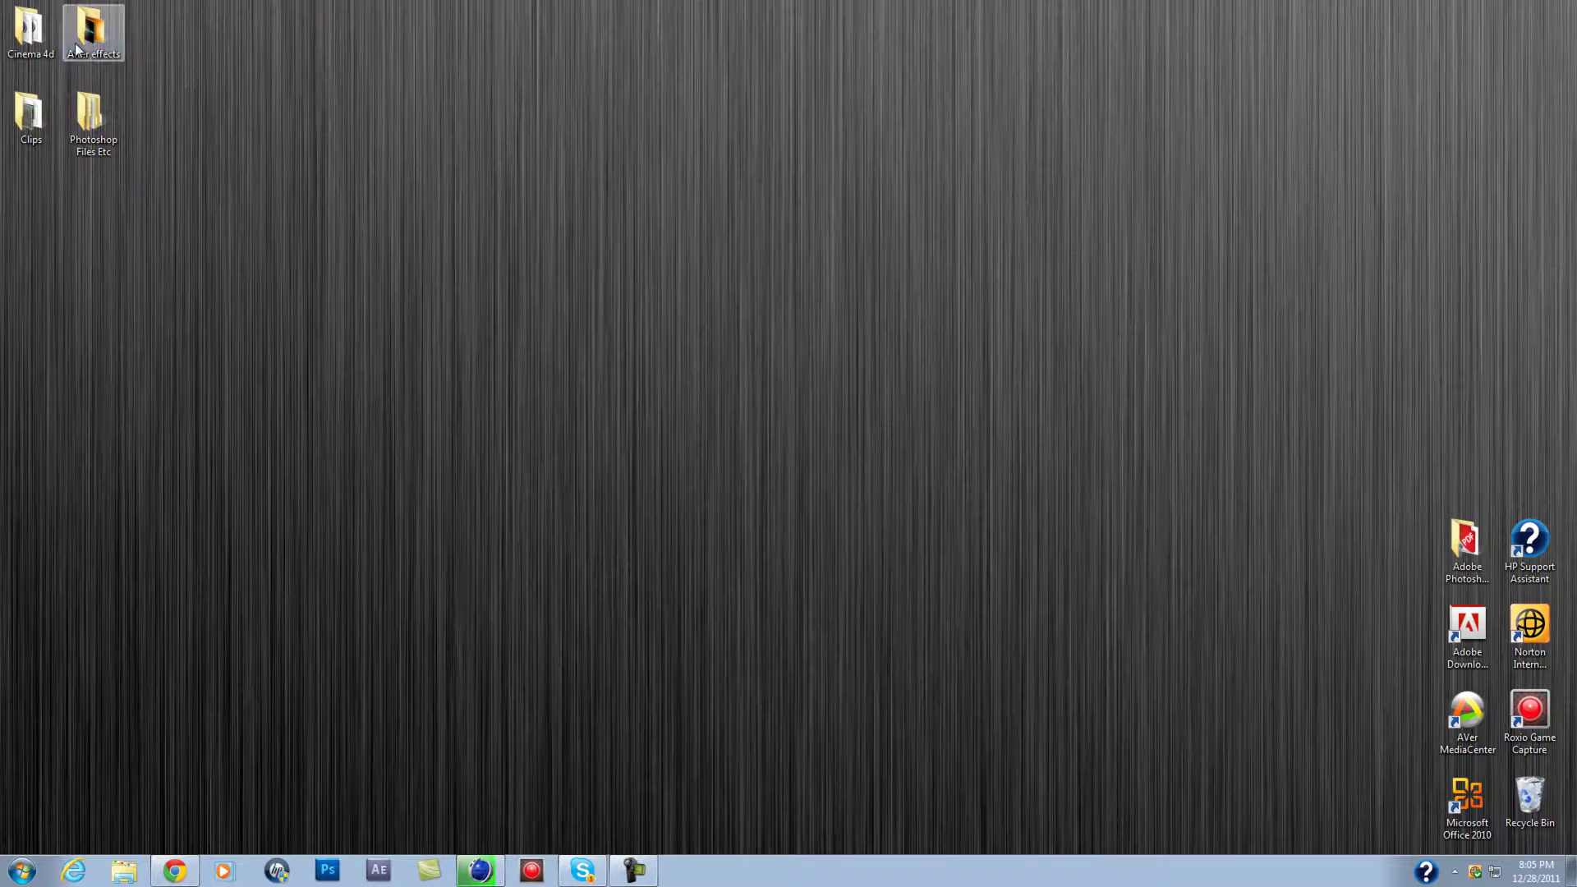
Browse the Wallpapers folder in Photoshop Files Etc, pick an image, and close the window.
double_click(91, 115)
double_click(329, 431)
left_click(326, 427)
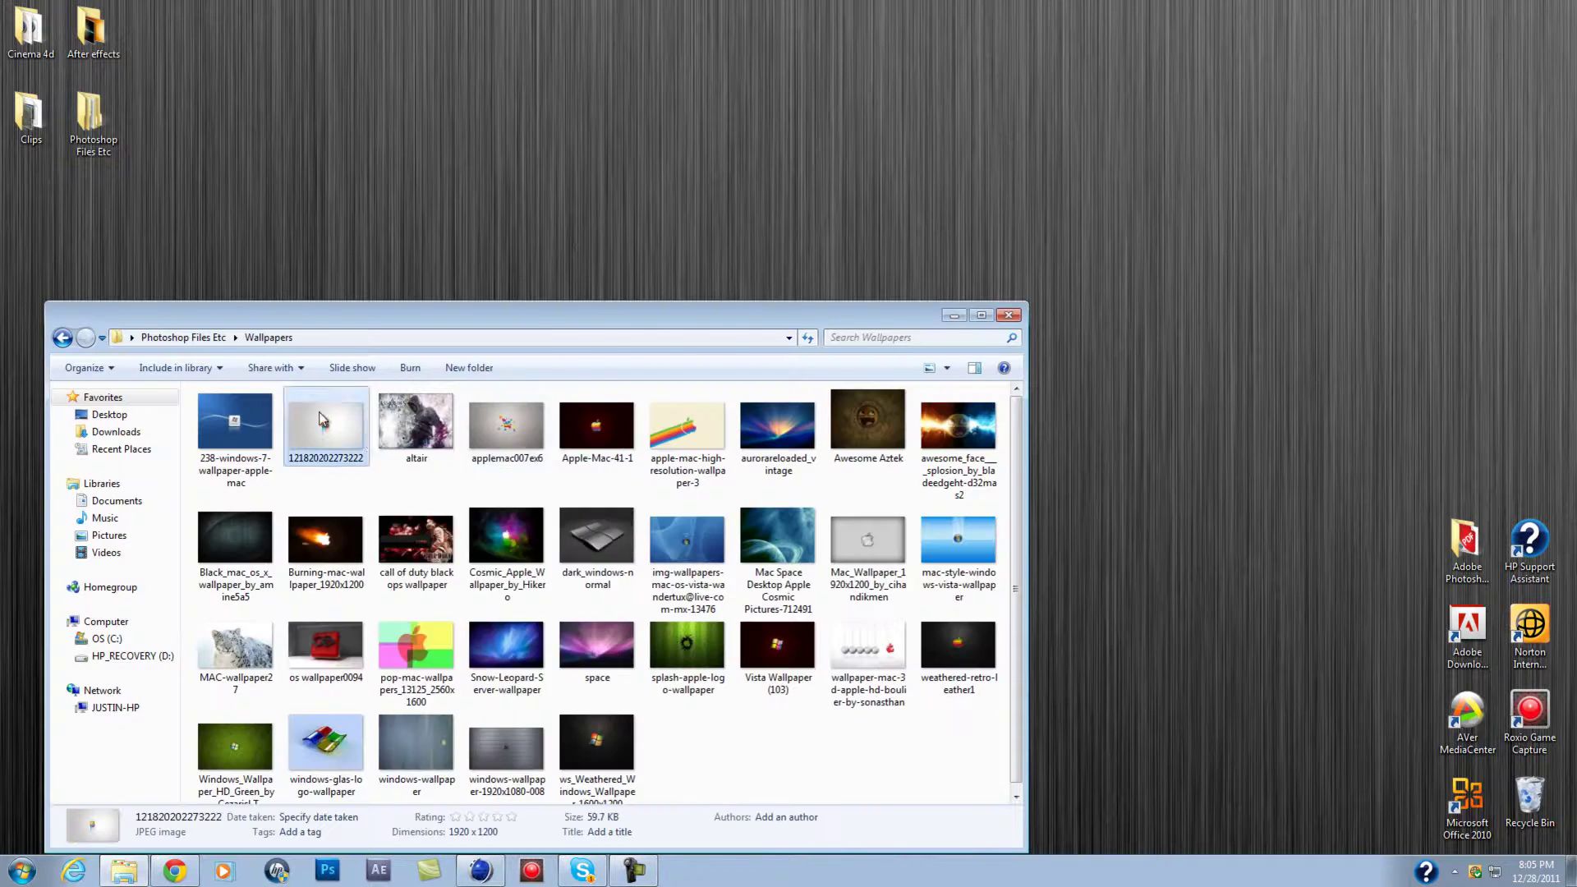
key("alt+F4")
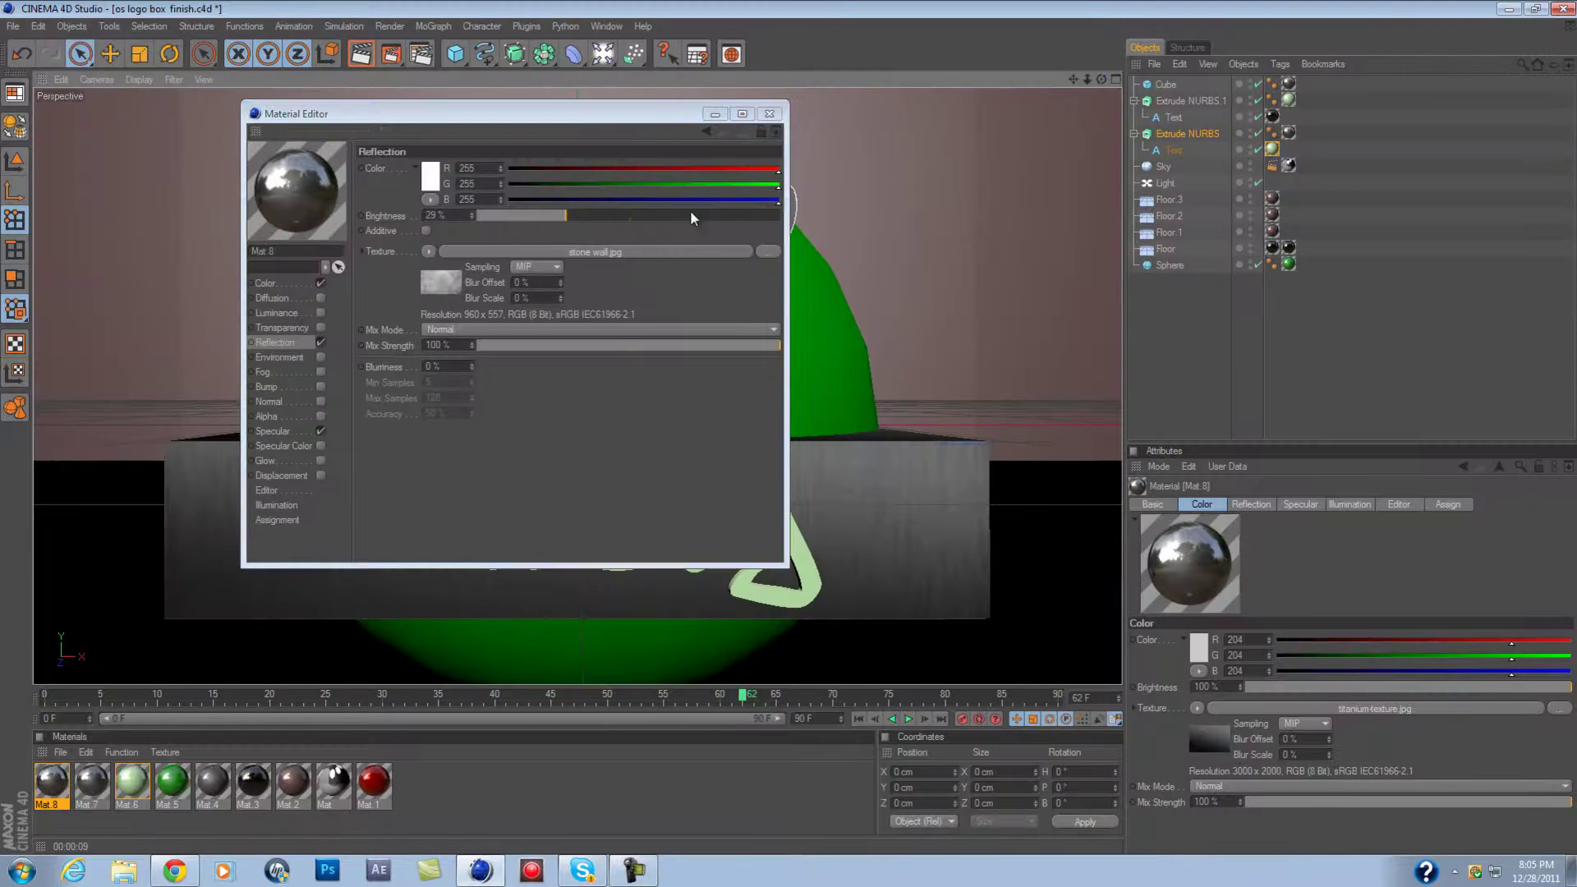
Disable Specular, apply dark-metal-texture.jpg as the Color texture, and render a viewport preview.
left_click(320, 431)
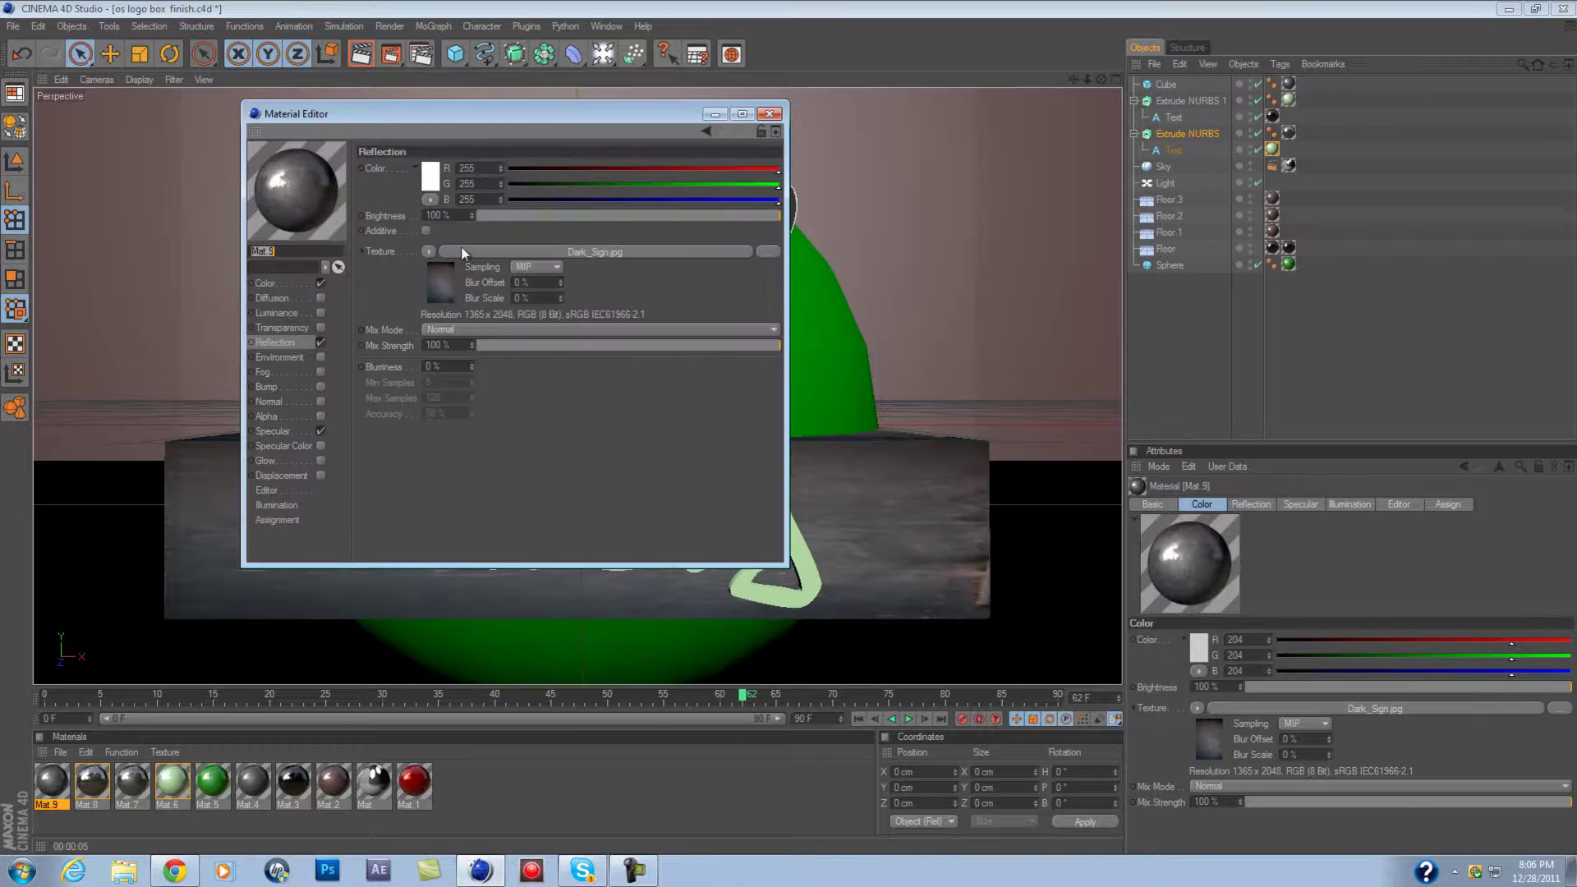
left_click(462, 252)
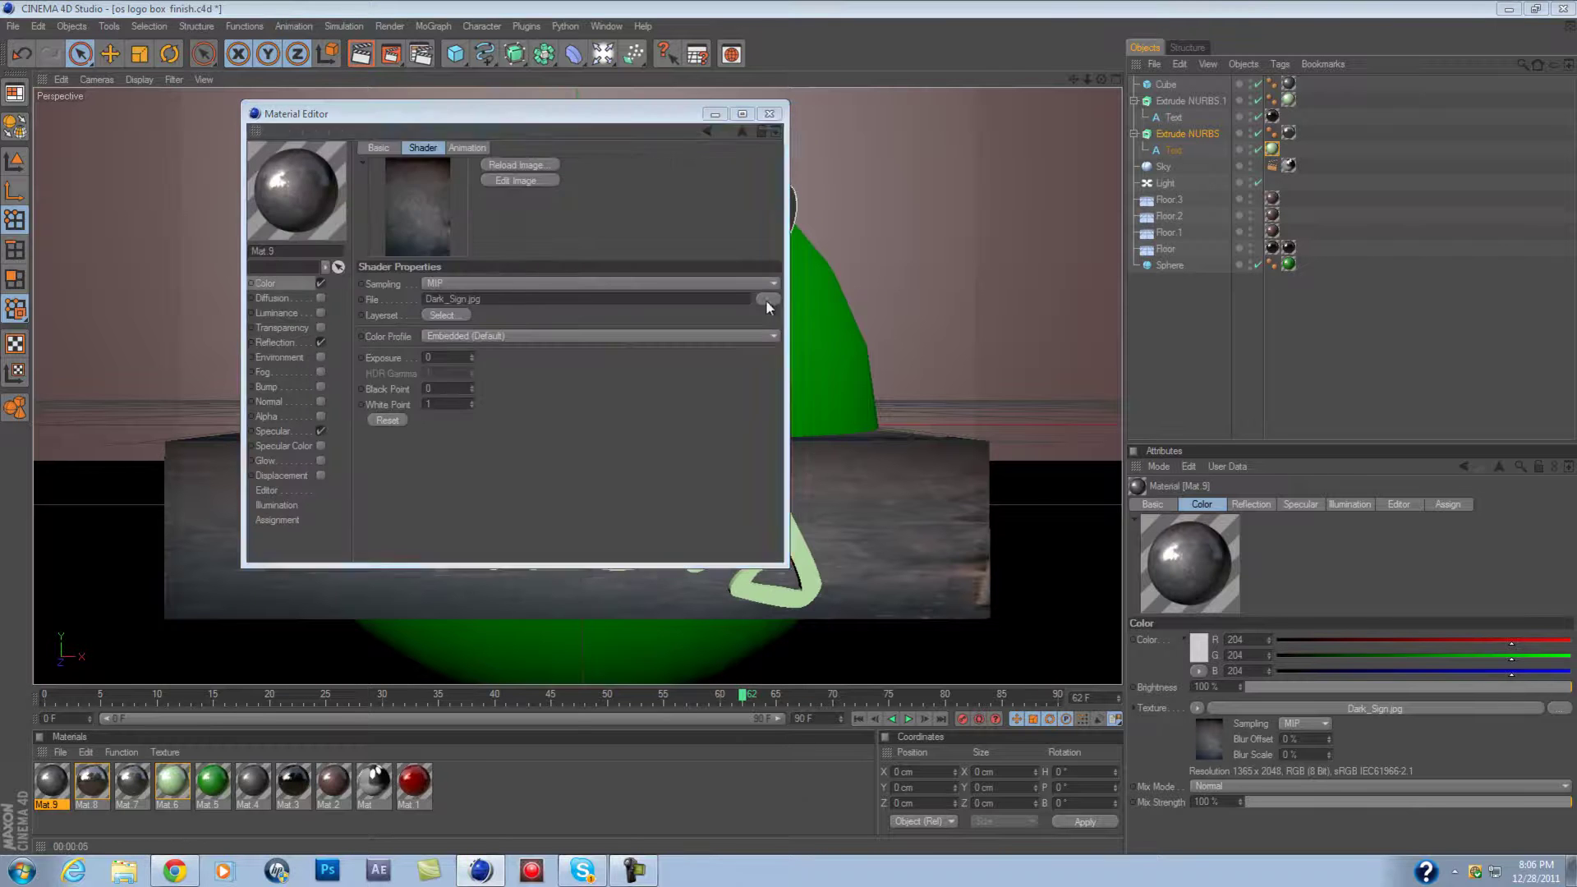
left_click(809, 489)
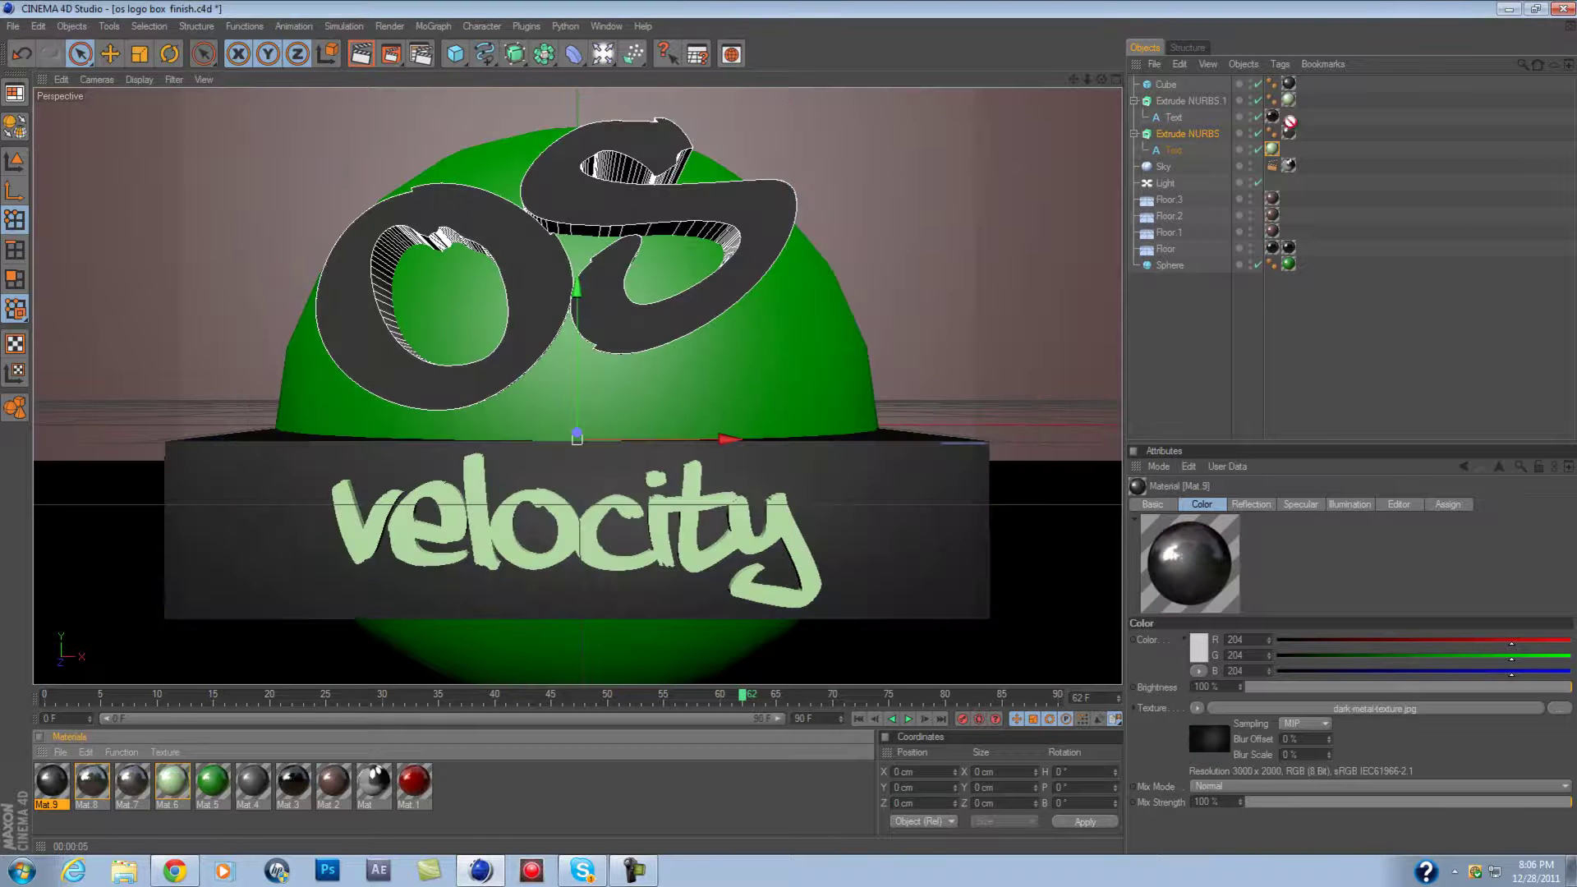
left_click(371, 58)
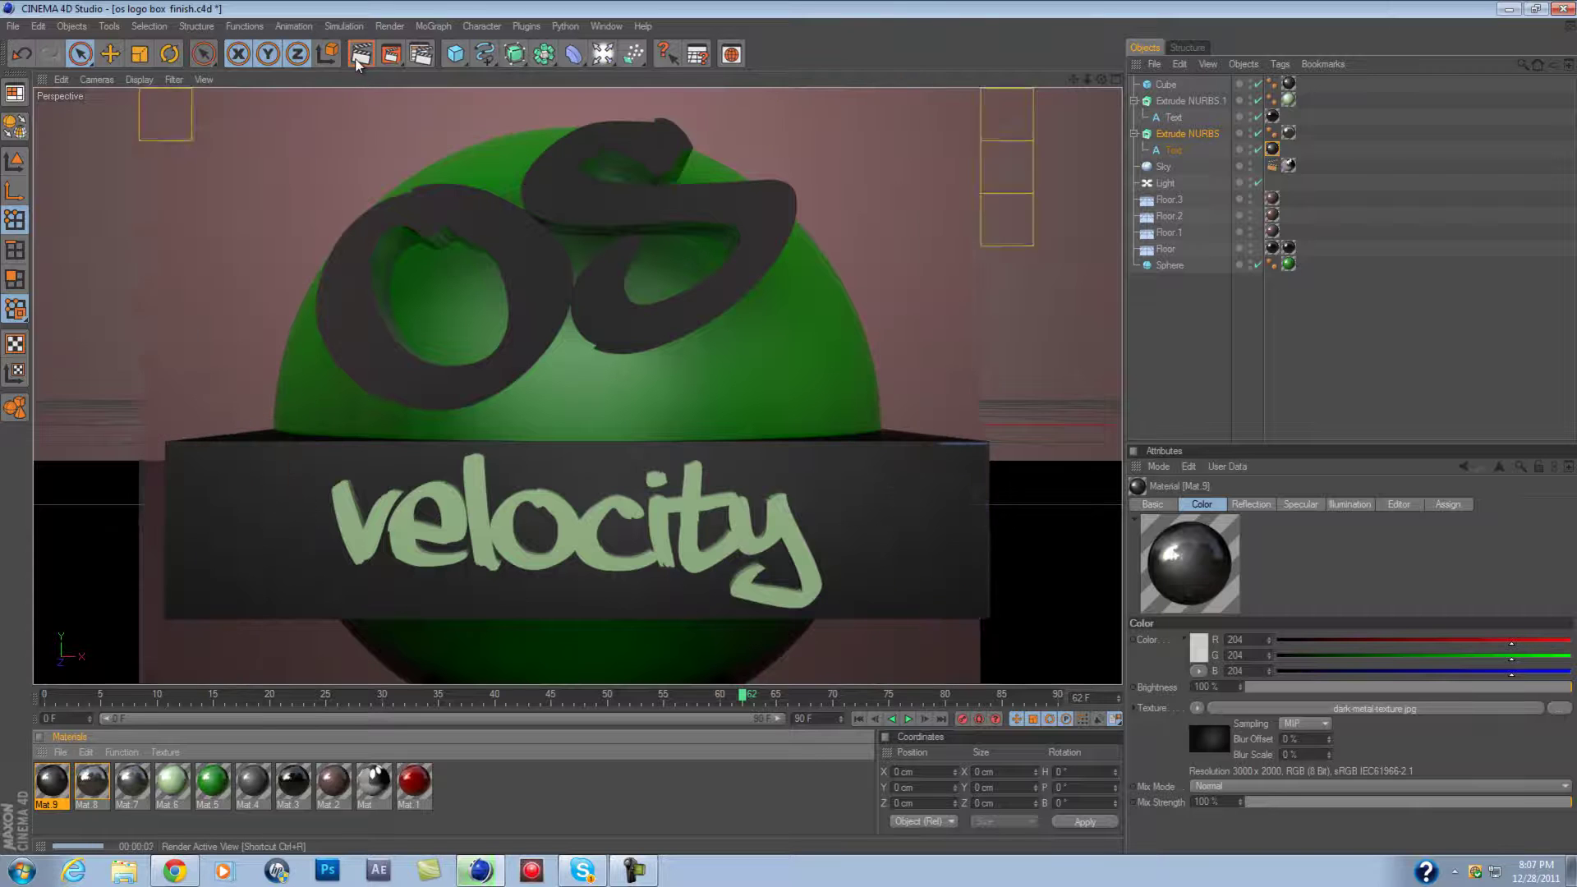
Set the render output to save as PNG named 'velo' on the Desktop.
key("ctrl+b")
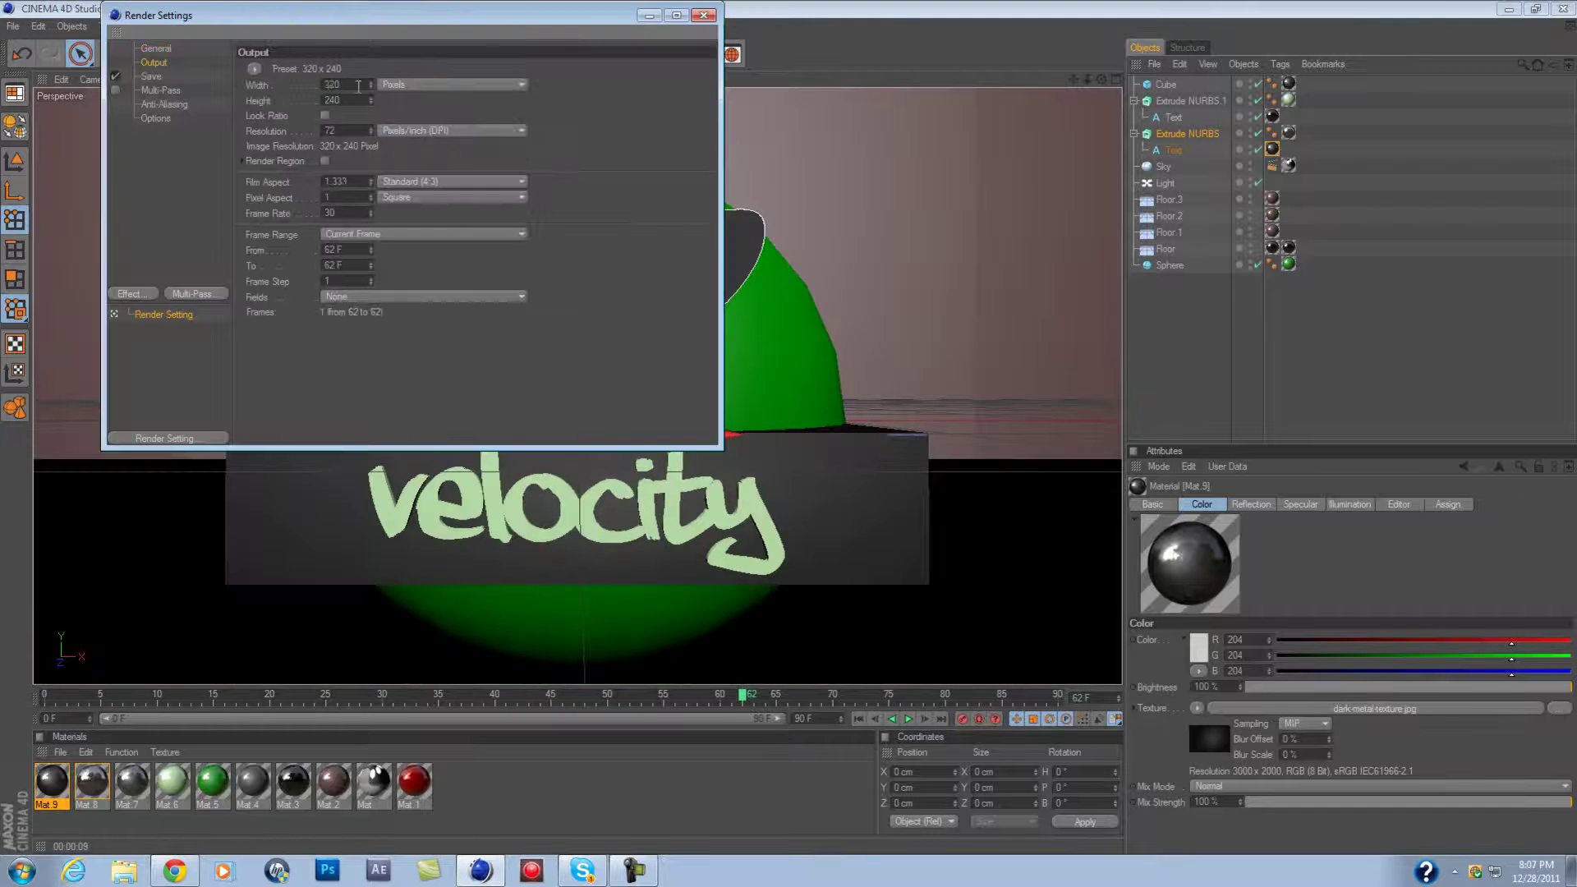
left_click(151, 76)
left_click(522, 87)
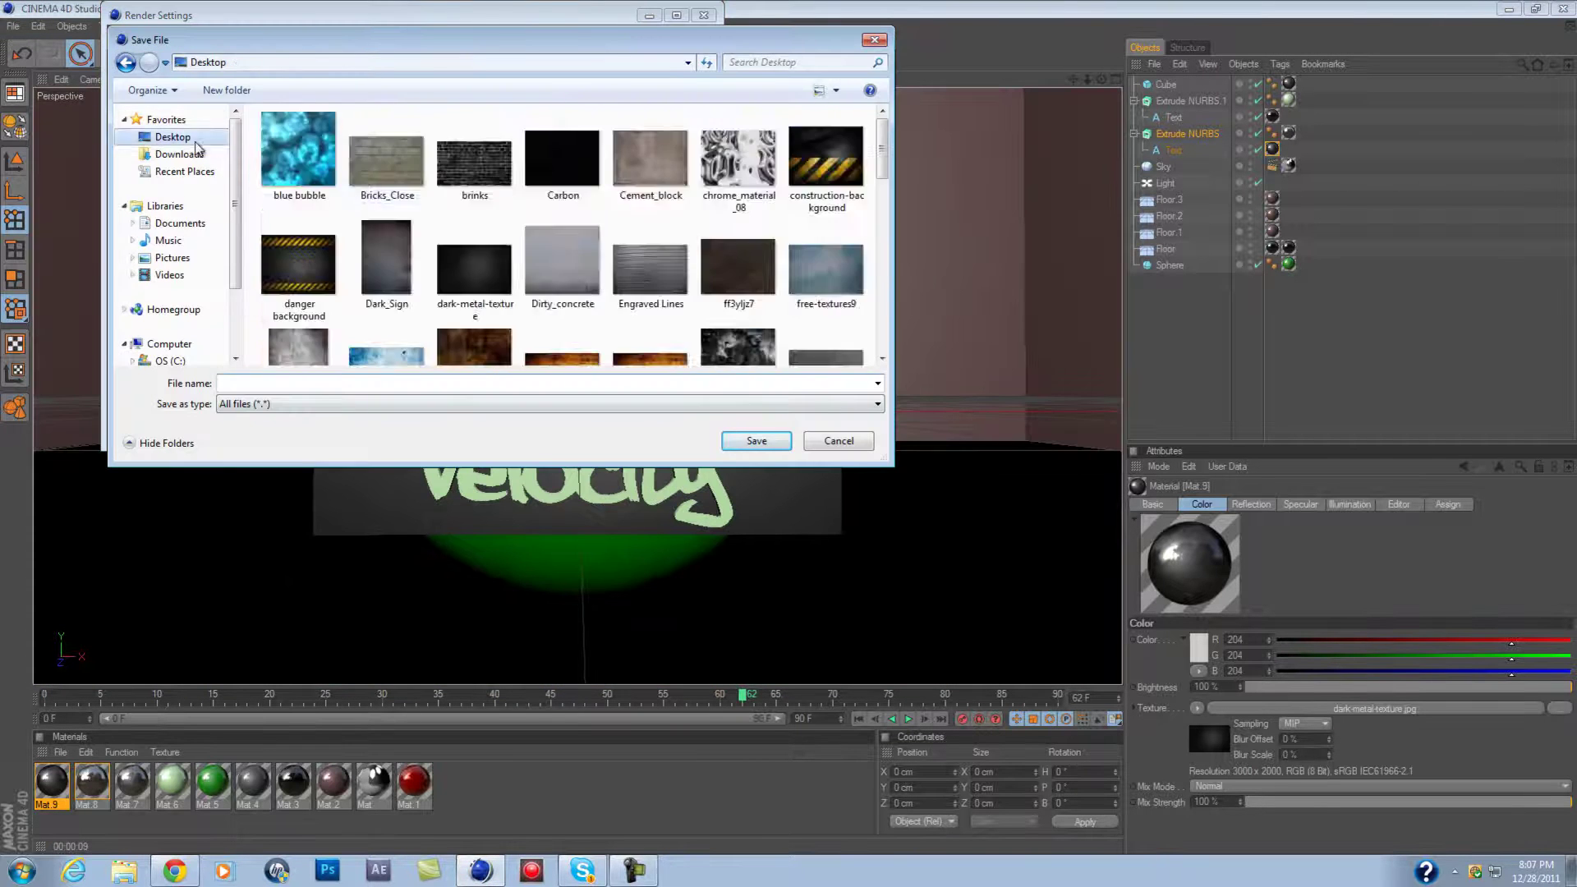
left_click(173, 137)
type("velo")
key("Return")
left_click(391, 114)
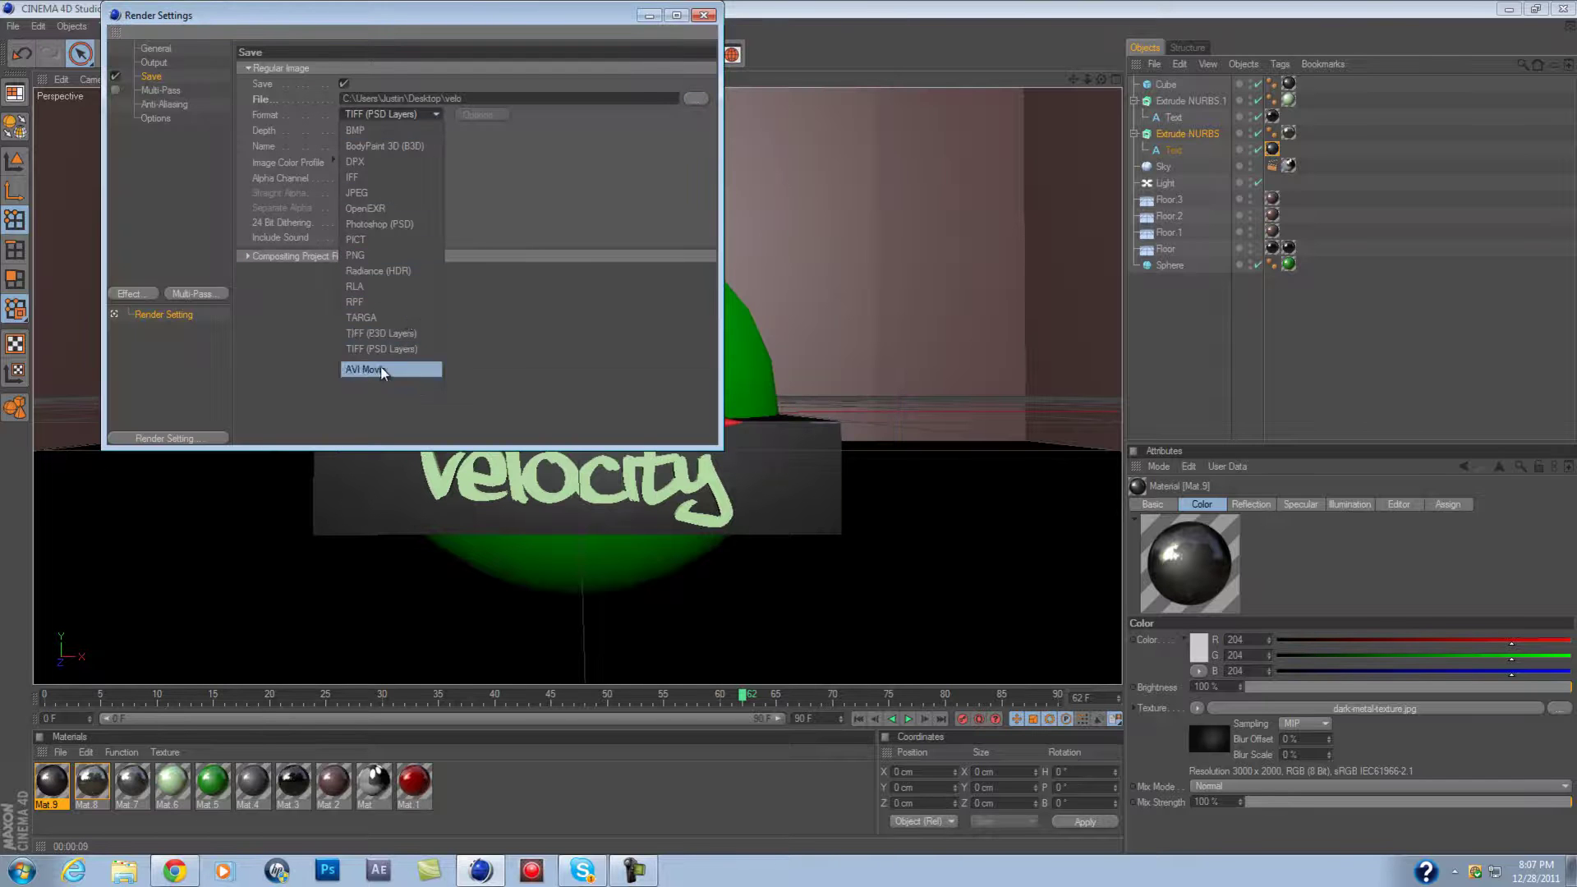
left_click(361, 254)
Add the Global Illumination effect and render the final image to the Picture Viewer.
left_click(128, 293)
left_click(213, 417)
left_click(457, 70)
left_click(704, 14)
left_click(393, 55)
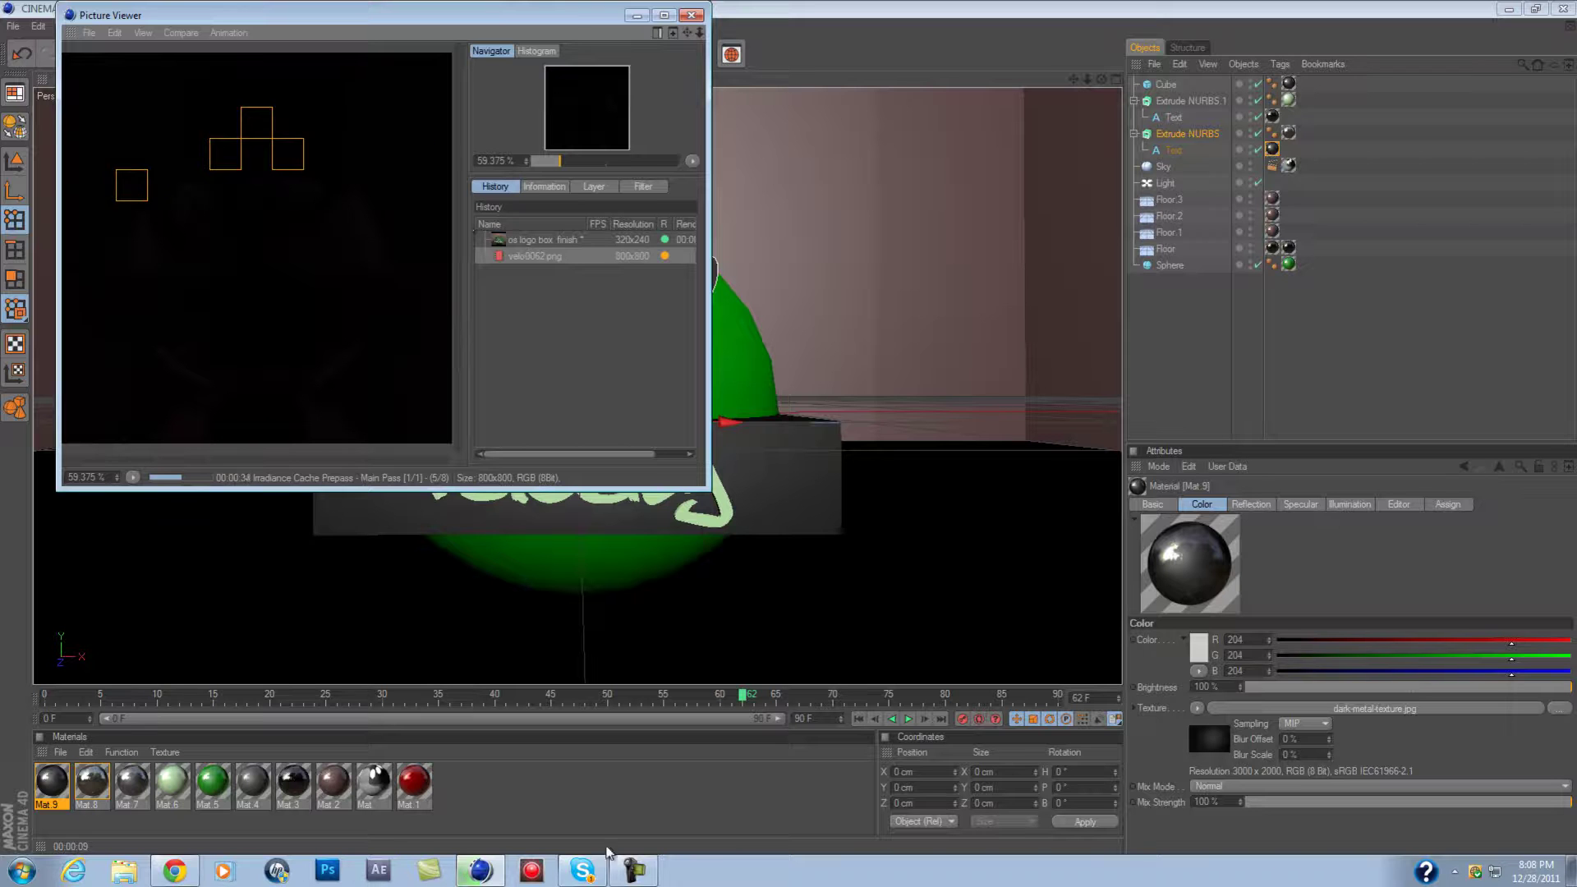
left_click(174, 870)
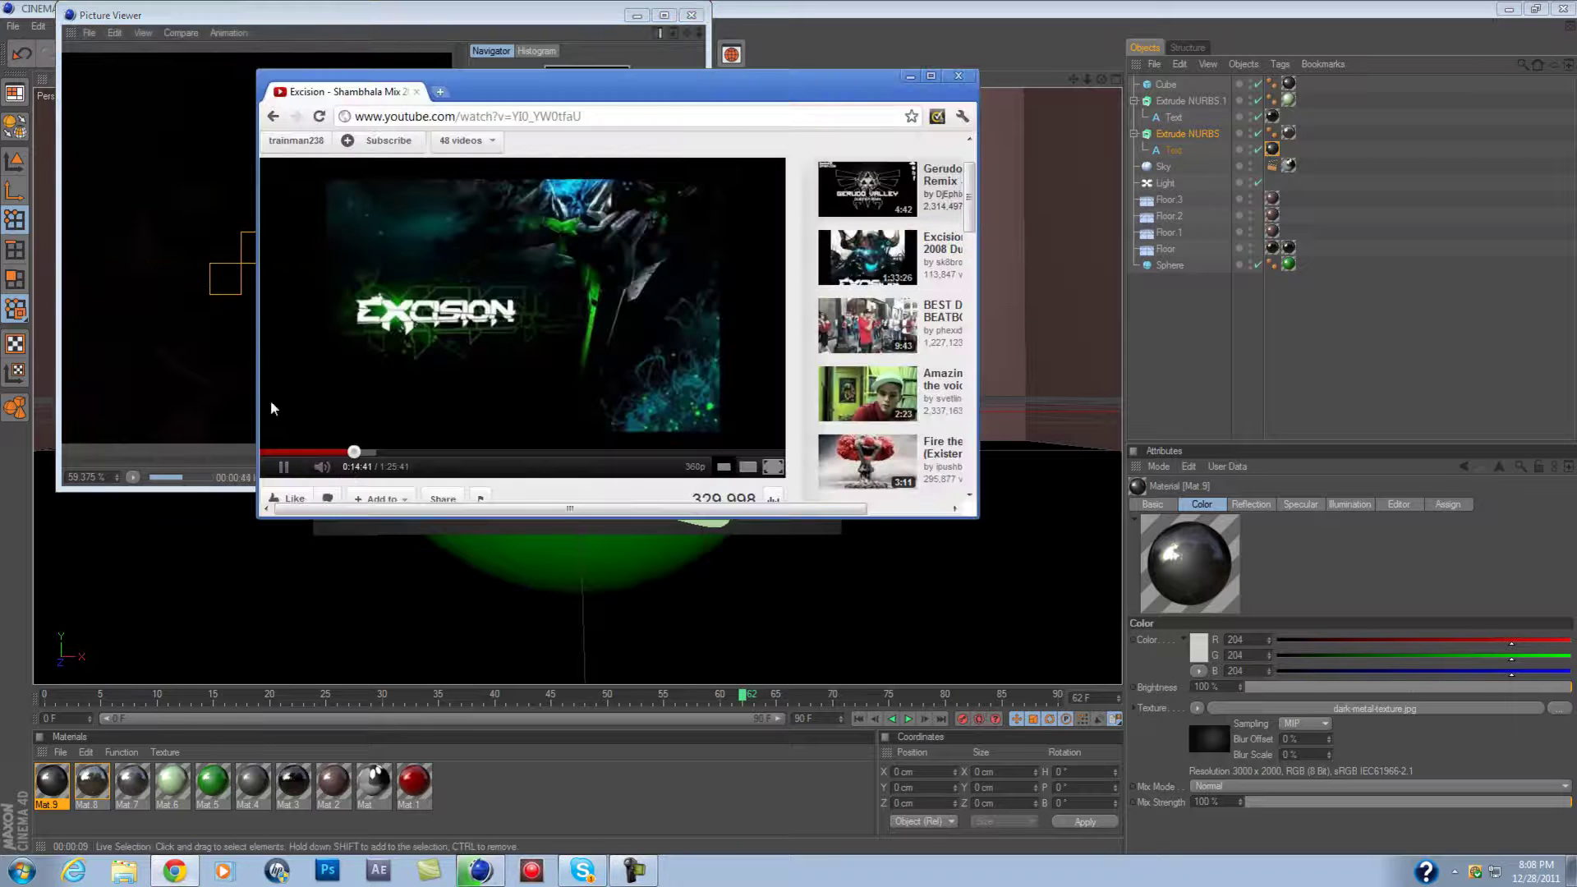
left_click(910, 76)
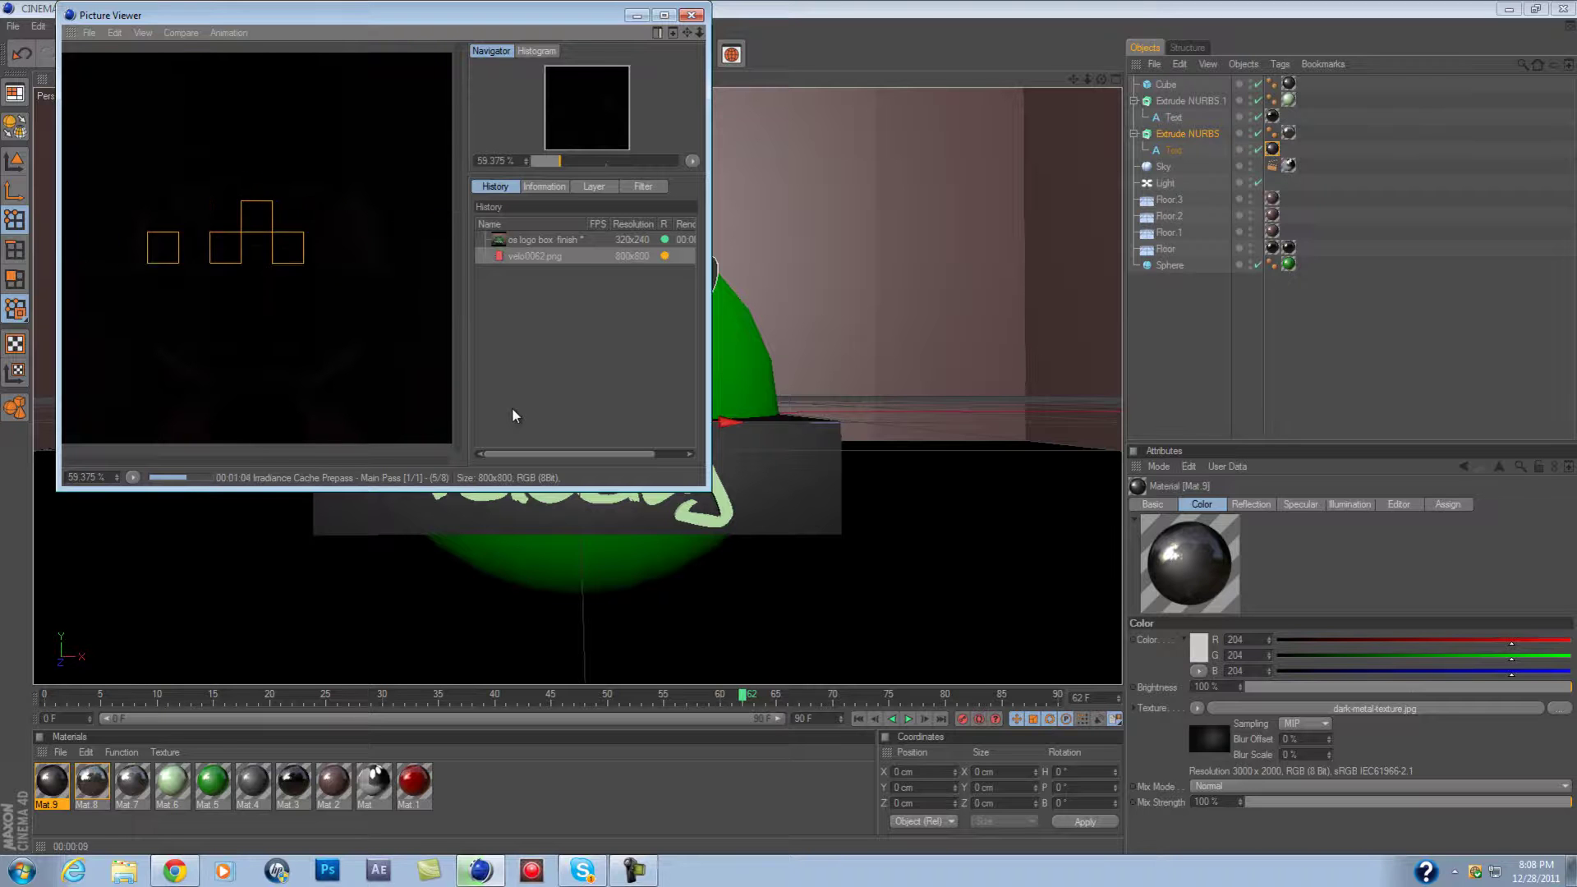
Send Skype chat messages saying the logo is almost finished.
left_click(582, 871)
type("o")
key("Return")
type("im a")
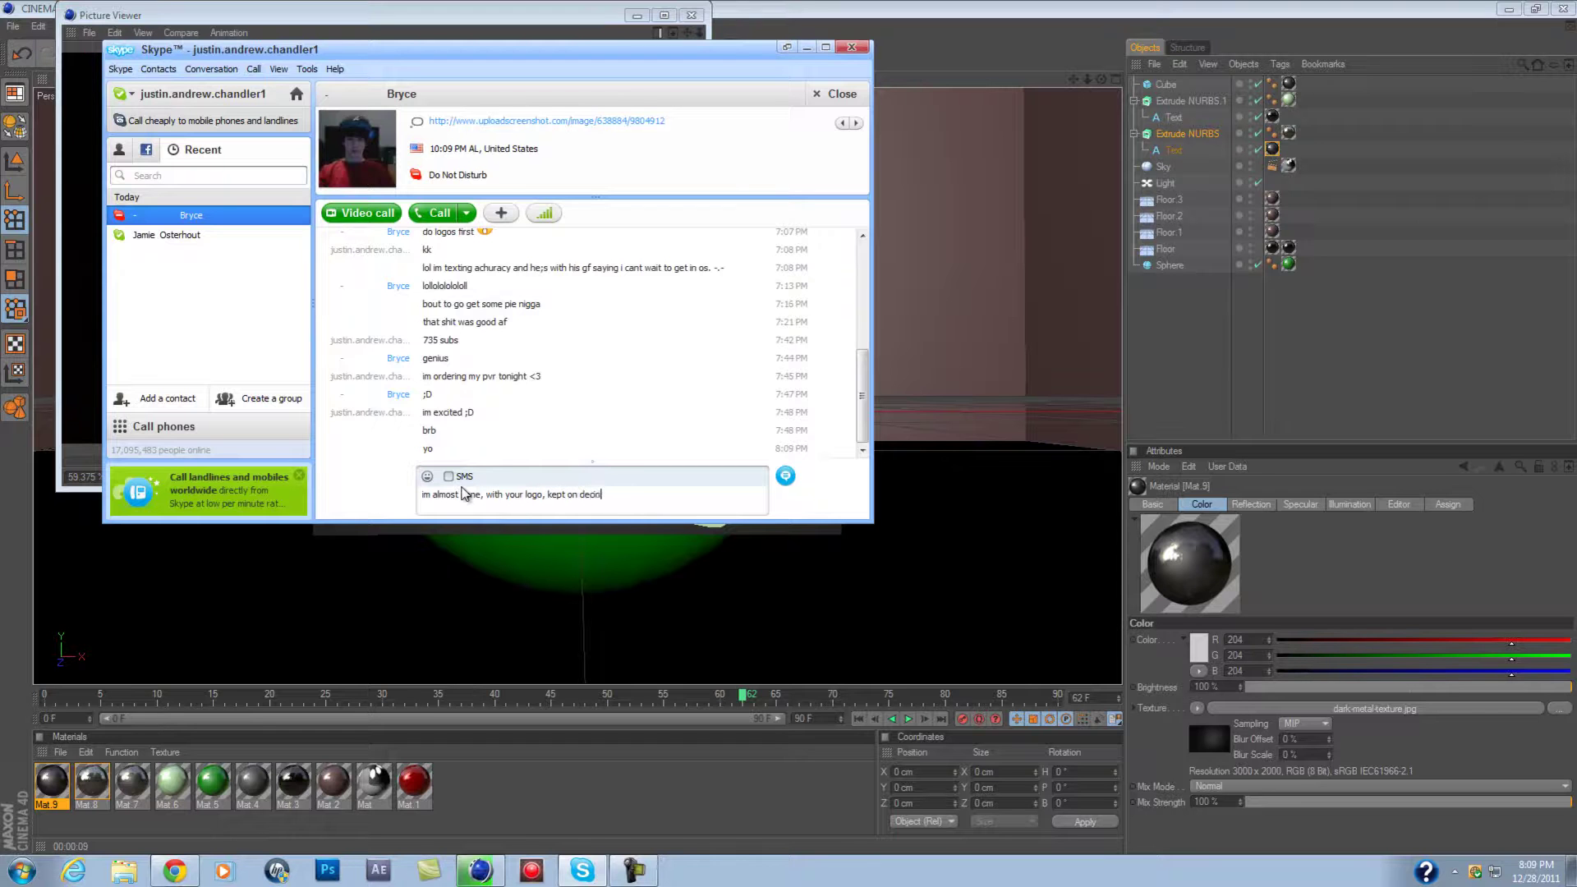
type("y mind")
key("Return")
type("ext")
key("Return")
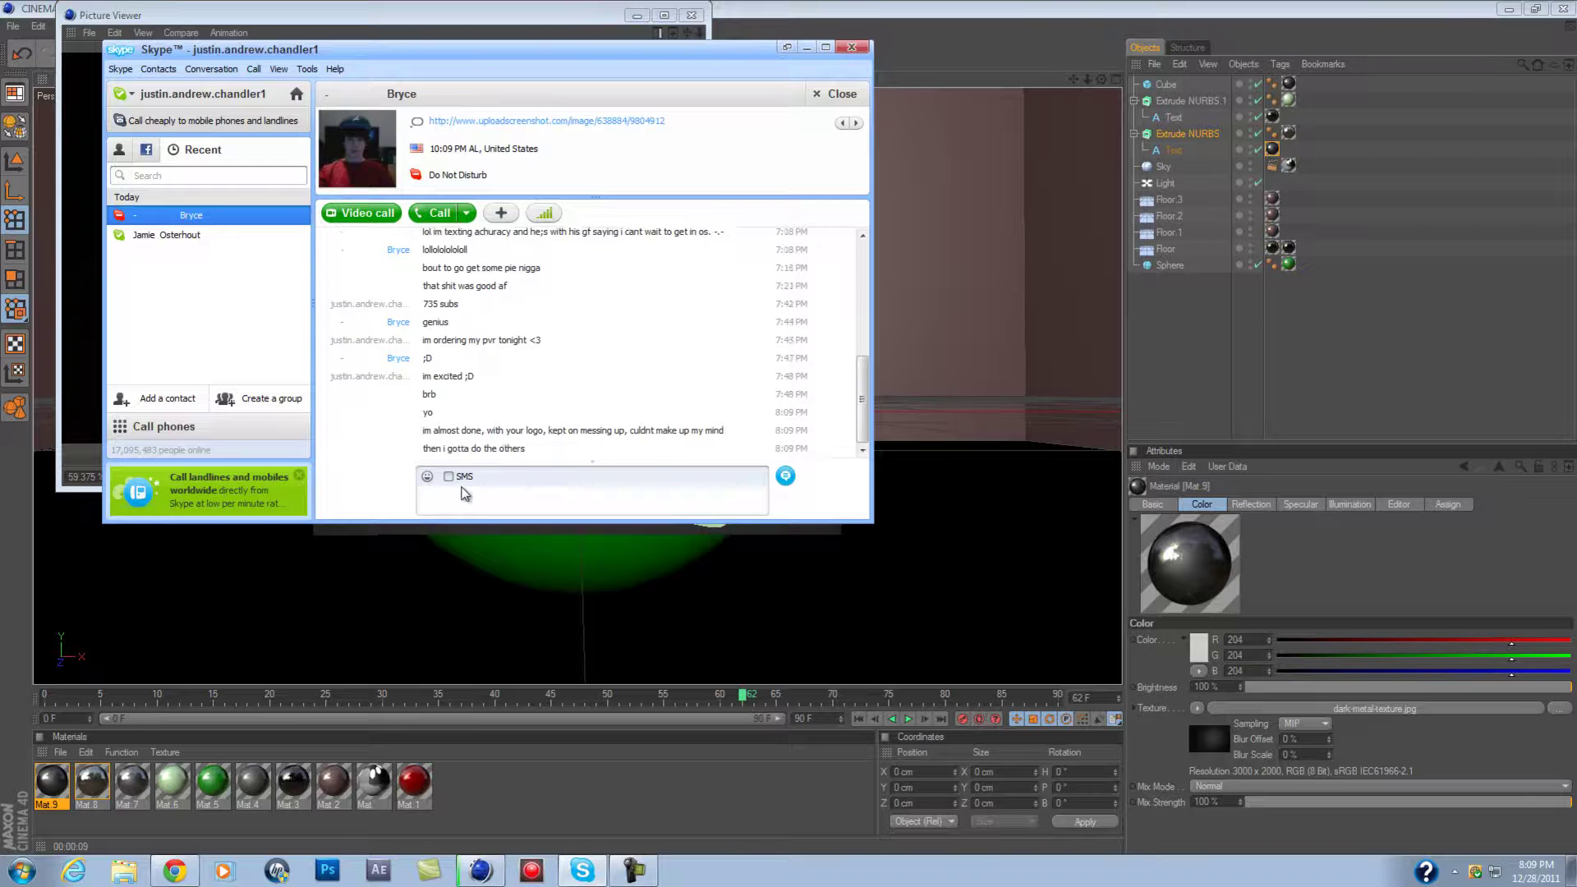
Minimize Skype, the Picture Viewer and Cinema 4D, and bring Photoshop forward.
left_click(807, 47)
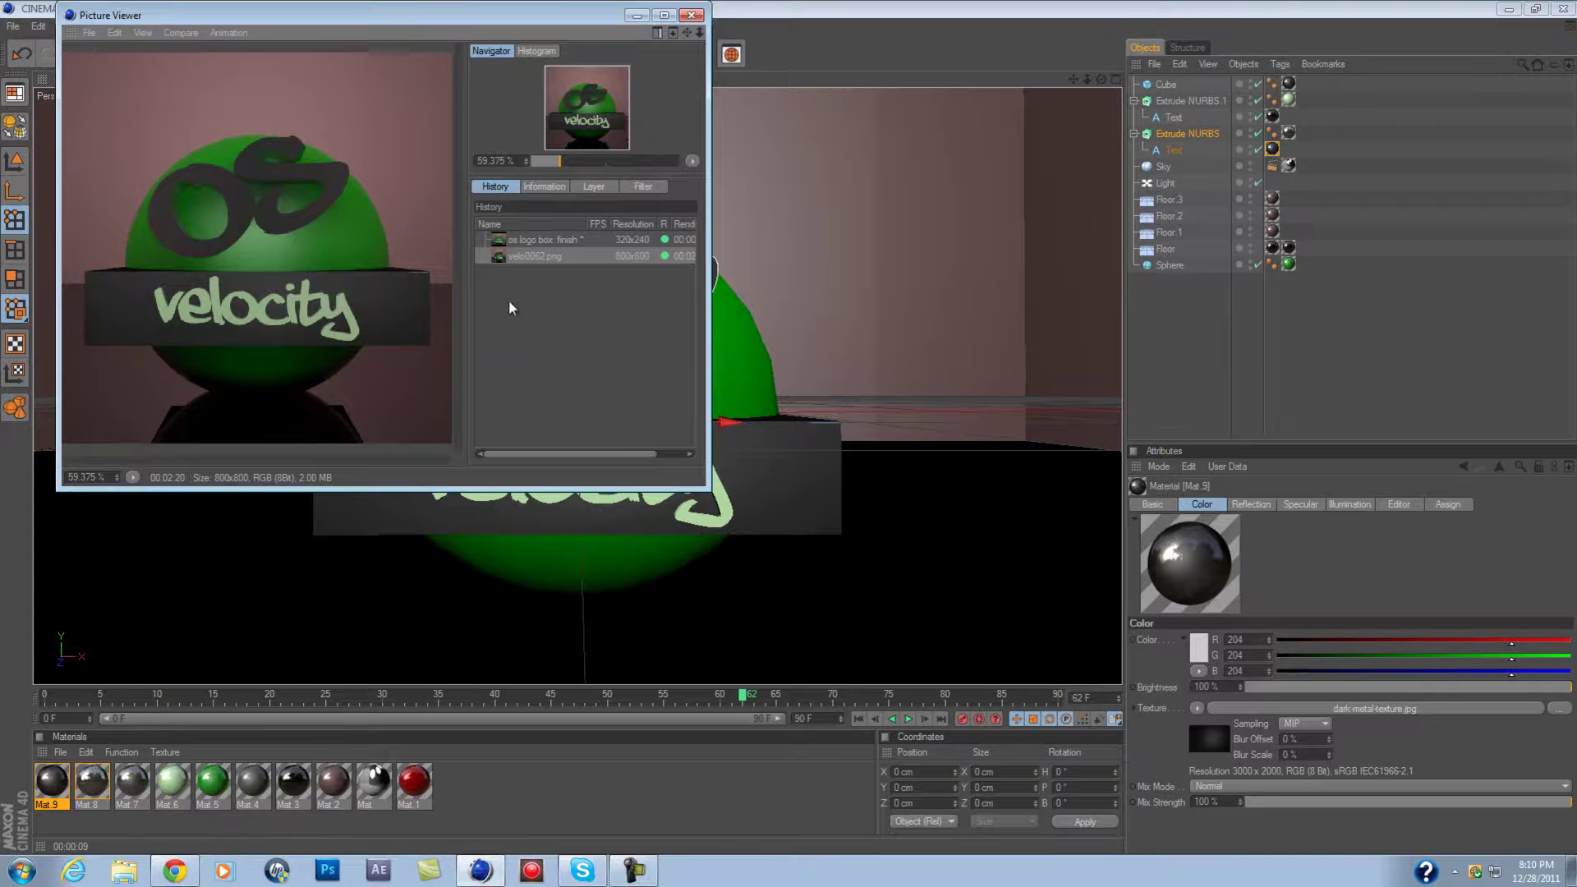
left_click(638, 16)
left_click(1520, 8)
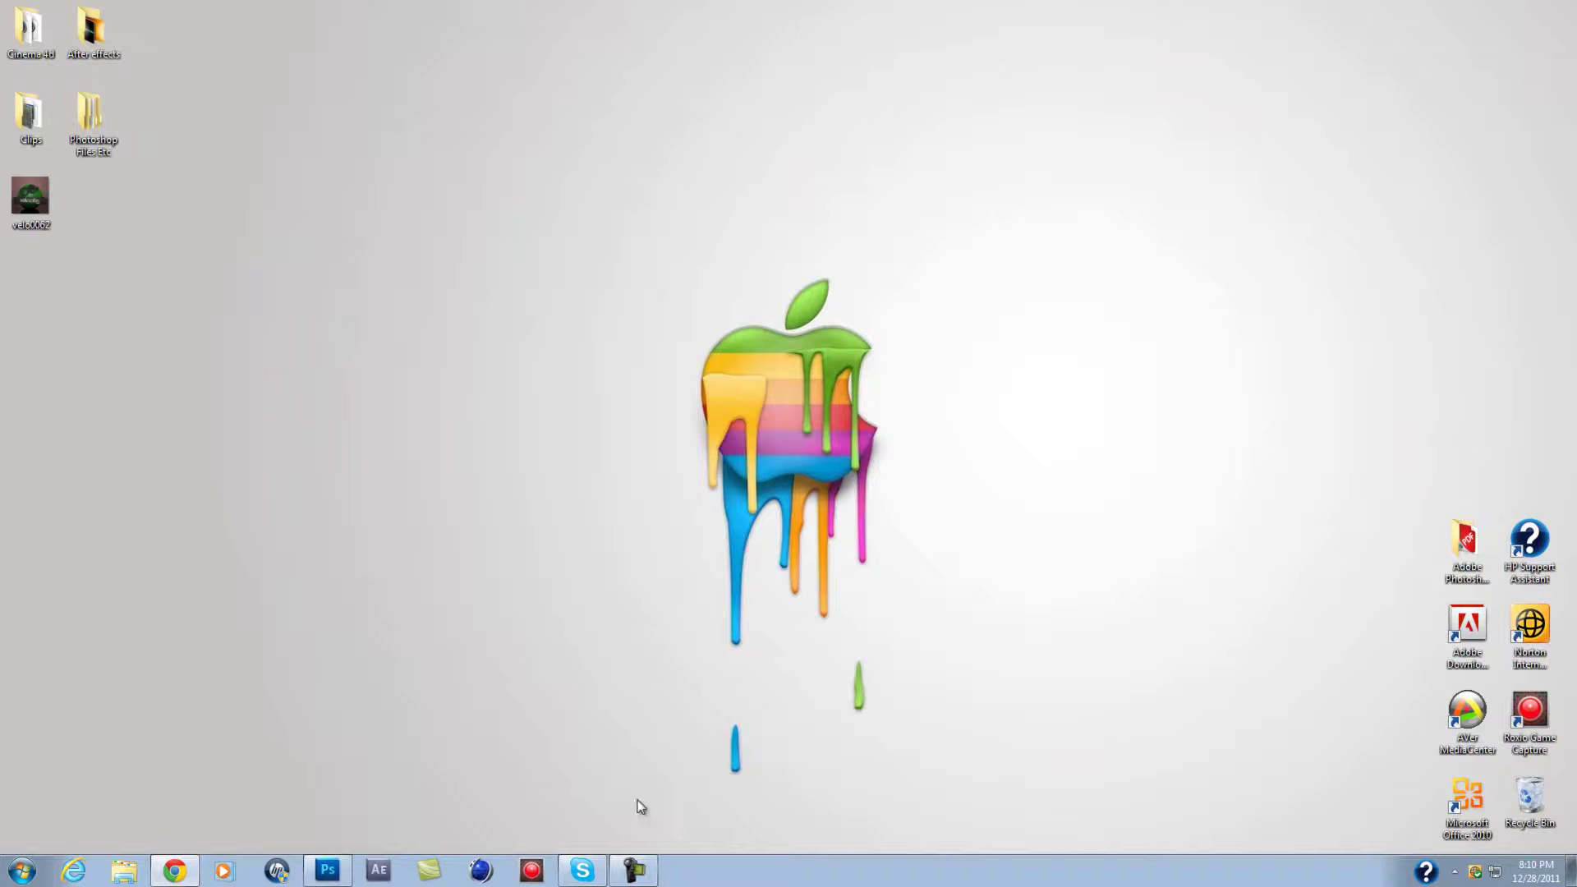
left_click(327, 870)
Open the rendered velo0062.png image in Photoshop.
left_click(49, 14)
left_click(69, 47)
left_click(669, 377)
left_click(971, 419)
Delete the pink background above the logo with the Magic Wand, then deselect.
left_click(19, 141)
left_click(73, 159)
left_click(395, 173)
key("Delete")
key("m")
right_click(486, 499)
left_click(510, 516)
Erase the brown background along the bottom, left edge, under the sphere and right of the band.
left_click(19, 278)
mouse_move(406, 754)
left_mouse_down()
mouse_move(522, 825)
mouse_move(365, 776)
left_mouse_up()
left_click_drag(396, 517, 388, 532)
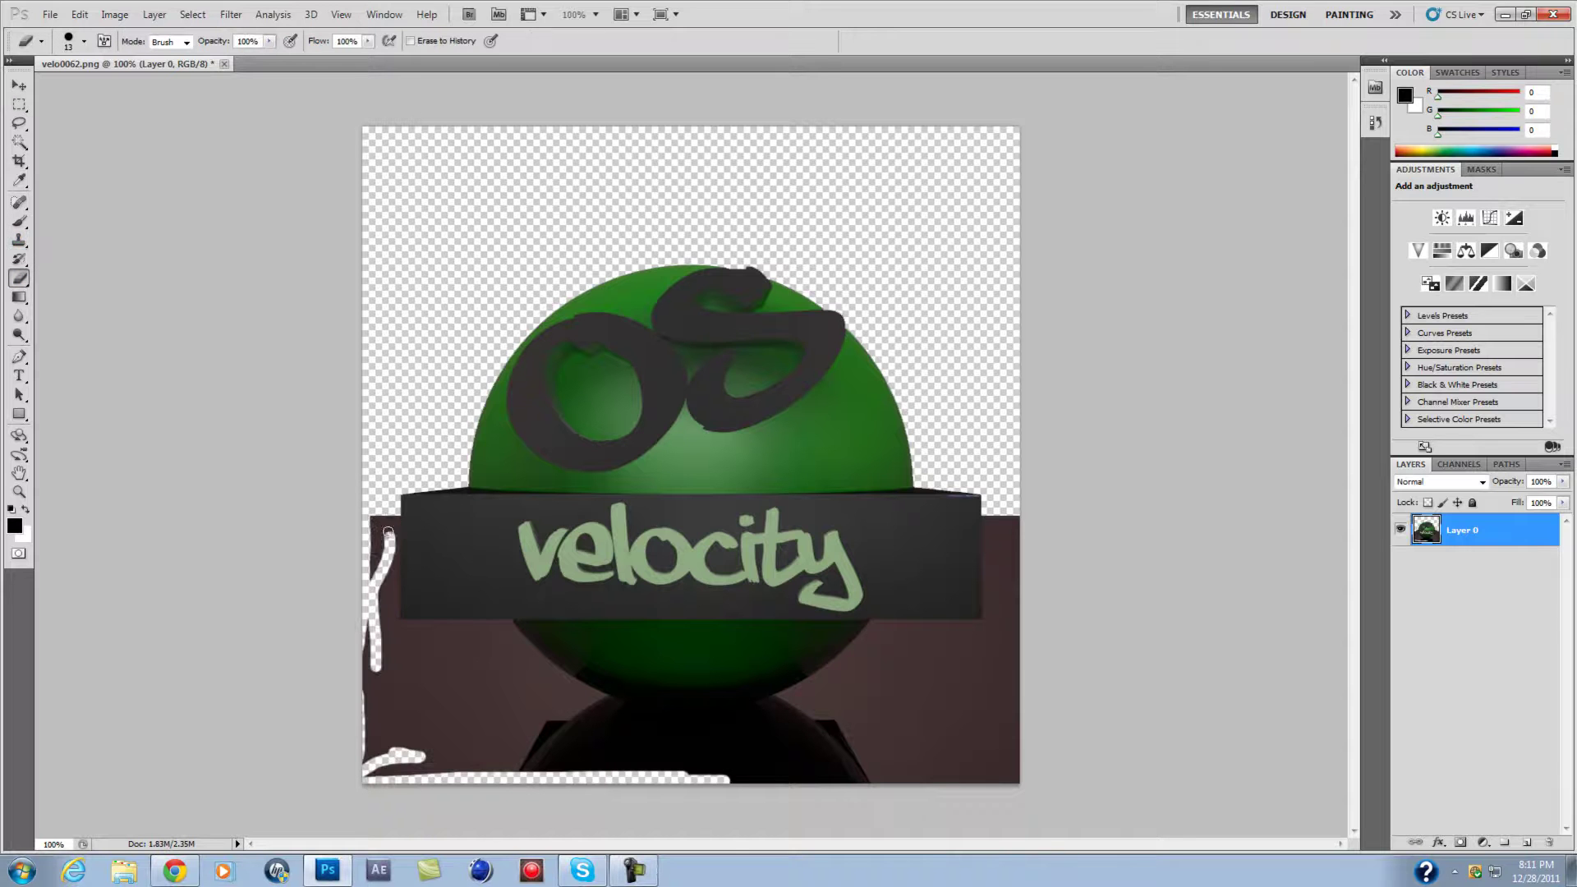
key("ctrl+plus")
scroll(431, 693, "down", 5)
mouse_move(960, 694)
left_mouse_down()
mouse_move(82, 665)
mouse_move(69, 466)
left_mouse_up()
mouse_move(88, 179)
left_mouse_down()
mouse_move(78, 558)
mouse_move(310, 638)
mouse_move(246, 615)
mouse_move(145, 420)
mouse_move(161, 596)
mouse_move(982, 647)
mouse_move(1249, 739)
mouse_move(897, 649)
mouse_move(880, 567)
left_mouse_up()
mouse_move(691, 645)
left_mouse_down()
mouse_move(604, 612)
mouse_move(669, 605)
mouse_move(484, 639)
mouse_move(370, 573)
mouse_move(504, 553)
mouse_move(415, 534)
mouse_move(334, 457)
mouse_move(261, 474)
mouse_move(299, 411)
mouse_move(422, 500)
mouse_move(676, 583)
mouse_move(1339, 611)
mouse_move(1049, 411)
mouse_move(1032, 562)
mouse_move(539, 567)
mouse_move(922, 484)
mouse_move(1013, 500)
mouse_move(784, 509)
mouse_move(698, 546)
mouse_move(624, 526)
mouse_move(574, 538)
mouse_move(971, 400)
mouse_move(778, 410)
mouse_move(708, 449)
left_mouse_up()
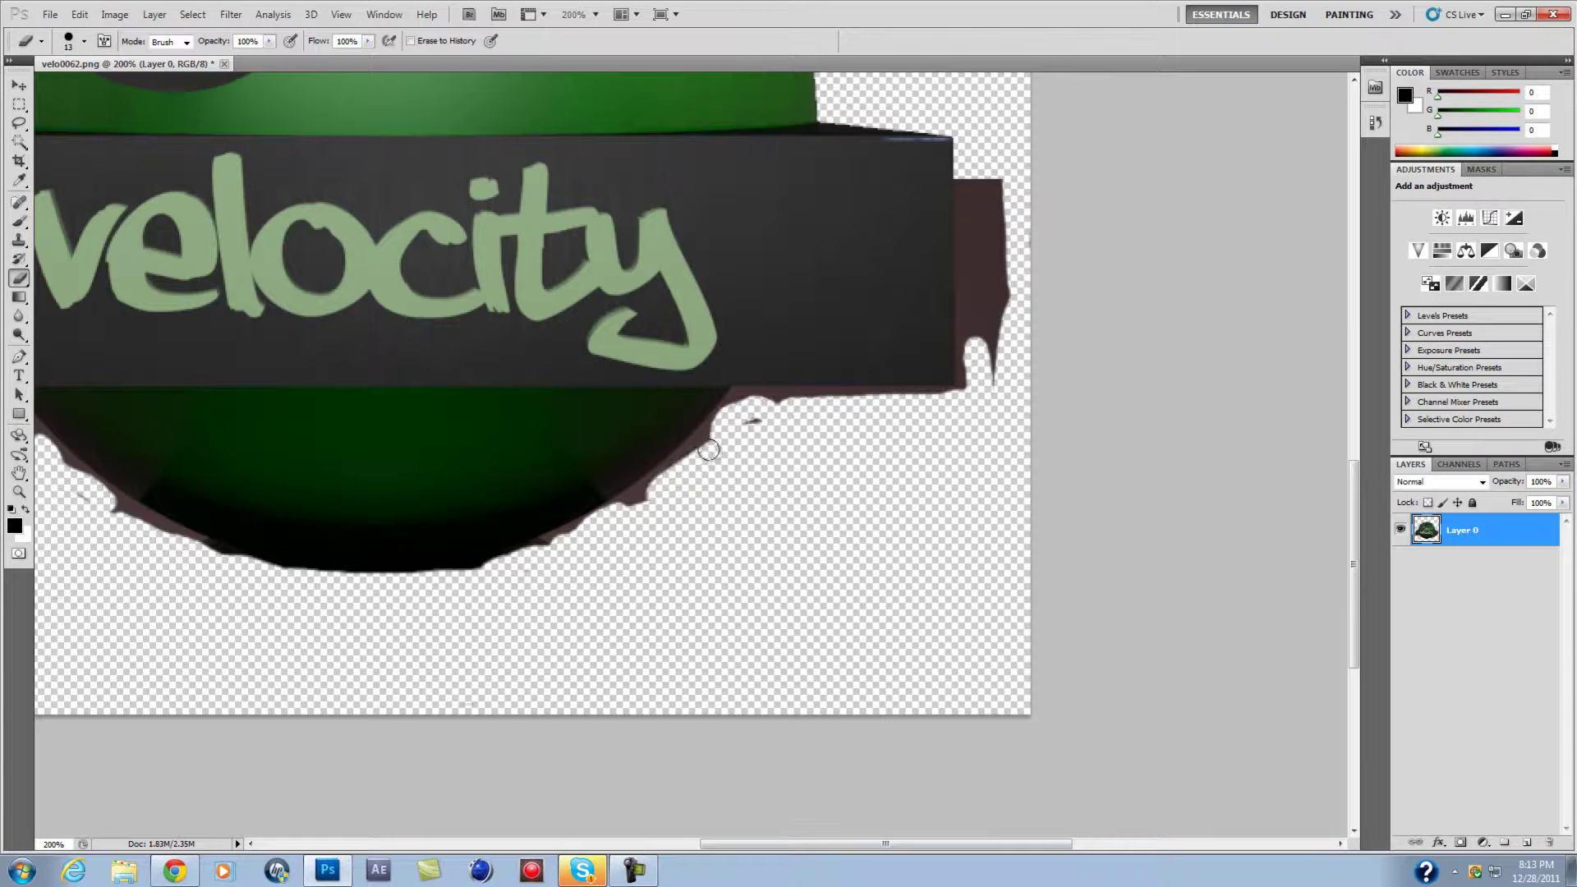
mouse_move(943, 403)
left_mouse_down()
mouse_move(1008, 168)
mouse_move(977, 357)
left_mouse_up()
Shrink the eraser to size 4 and erase brown fringe along the sphere's edge.
right_click(177, 215)
left_click(32, 91)
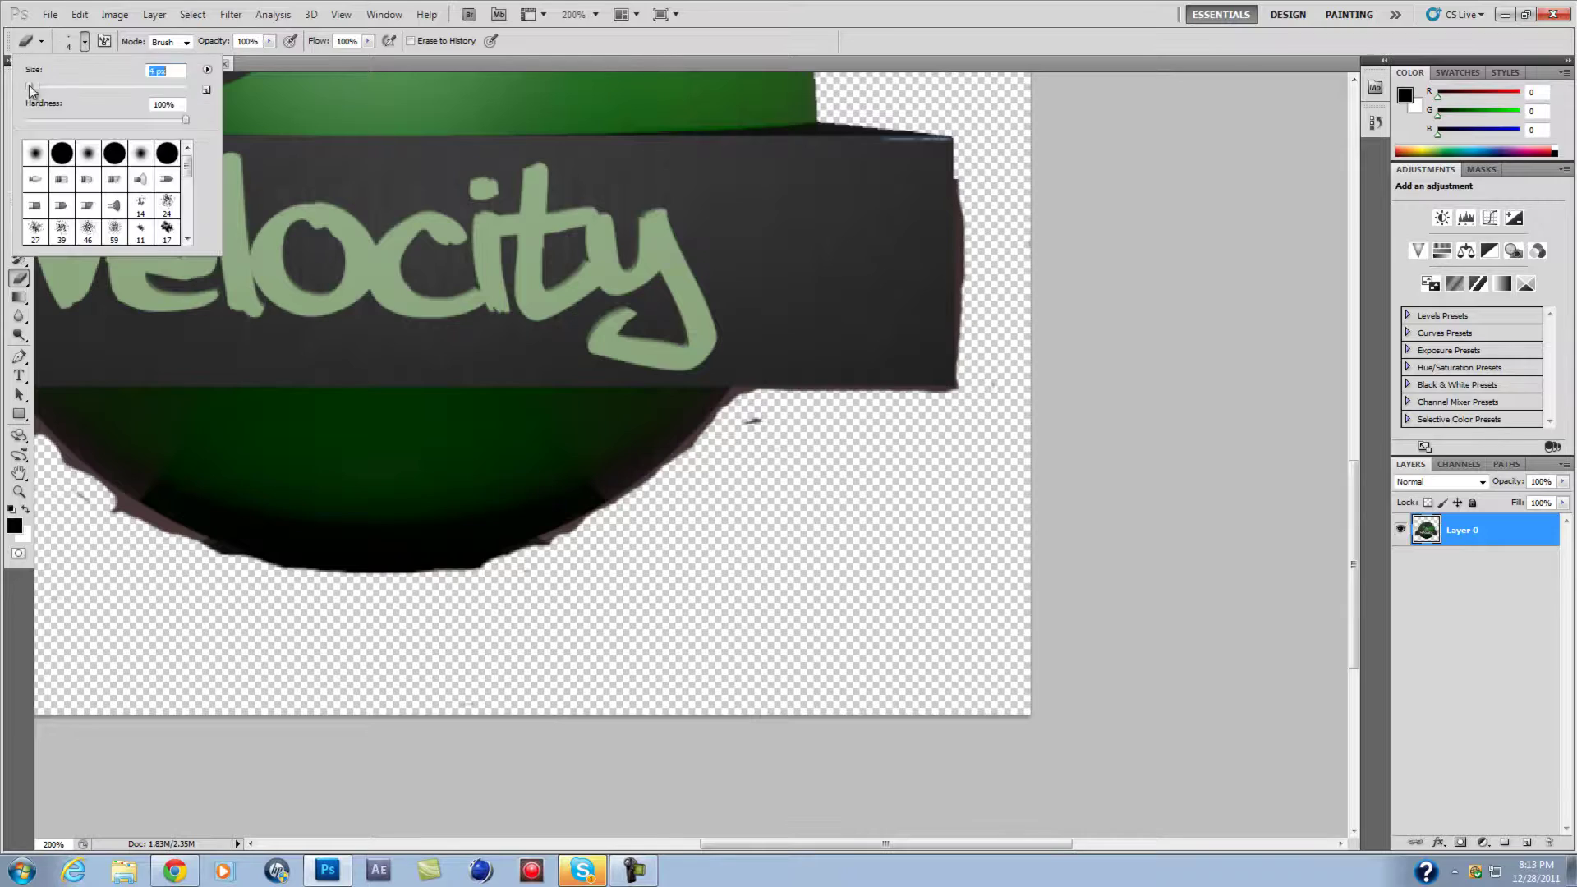
key("Return")
scroll(715, 530, "up", 4, "alt")
mouse_move(722, 396)
left_mouse_down()
mouse_move(545, 554)
mouse_move(1237, 460)
mouse_move(1149, 542)
mouse_move(1058, 591)
left_mouse_up()
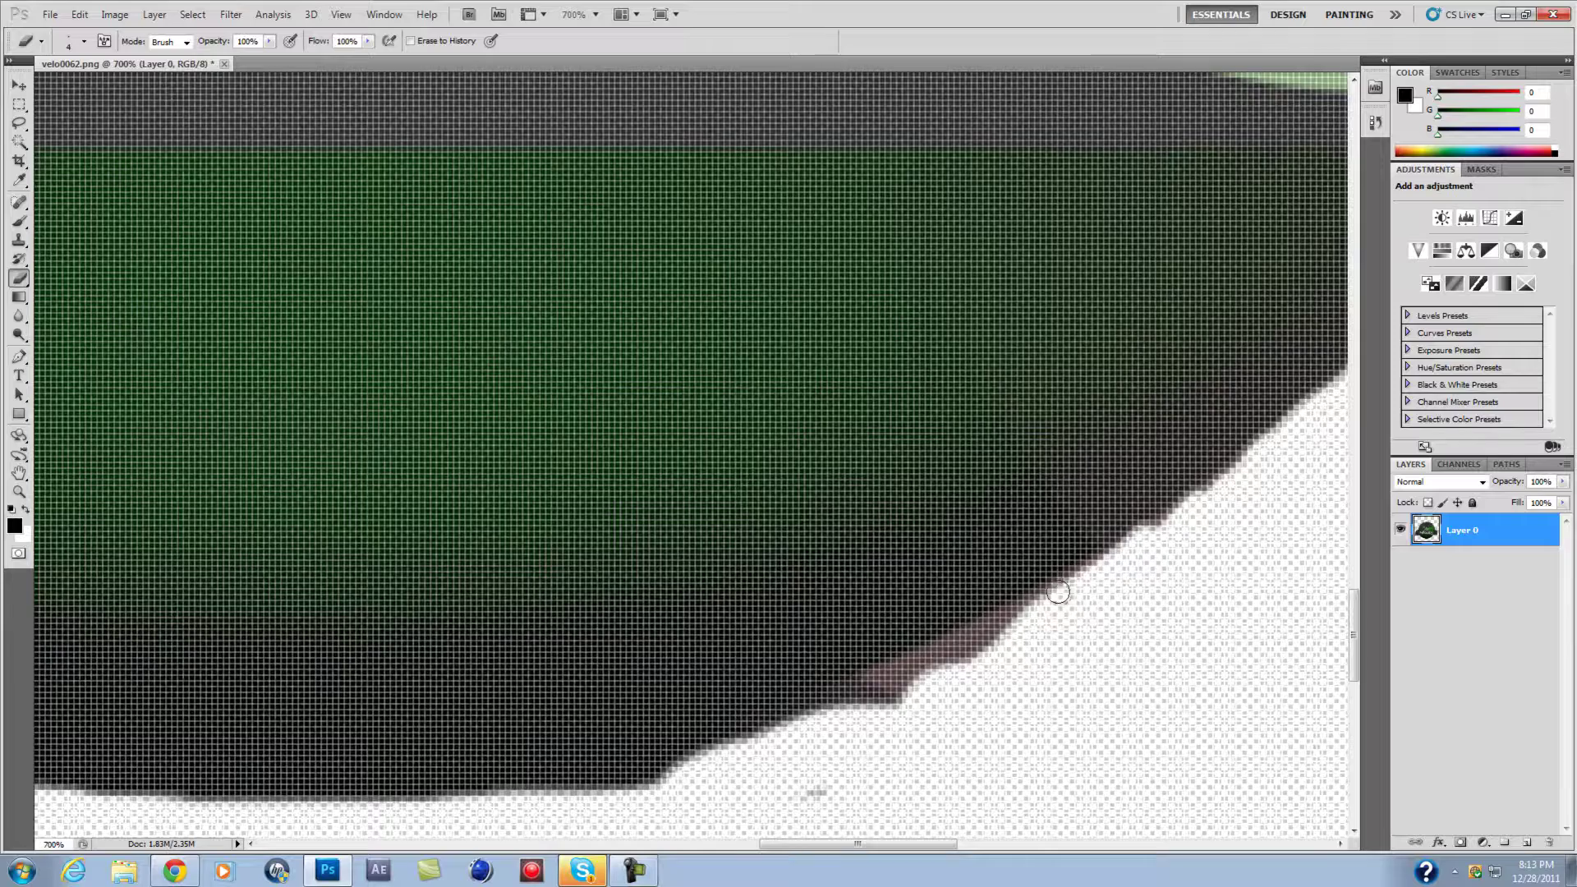
left_click_drag(876, 725, 1021, 616)
left_click_drag(858, 844, 794, 844)
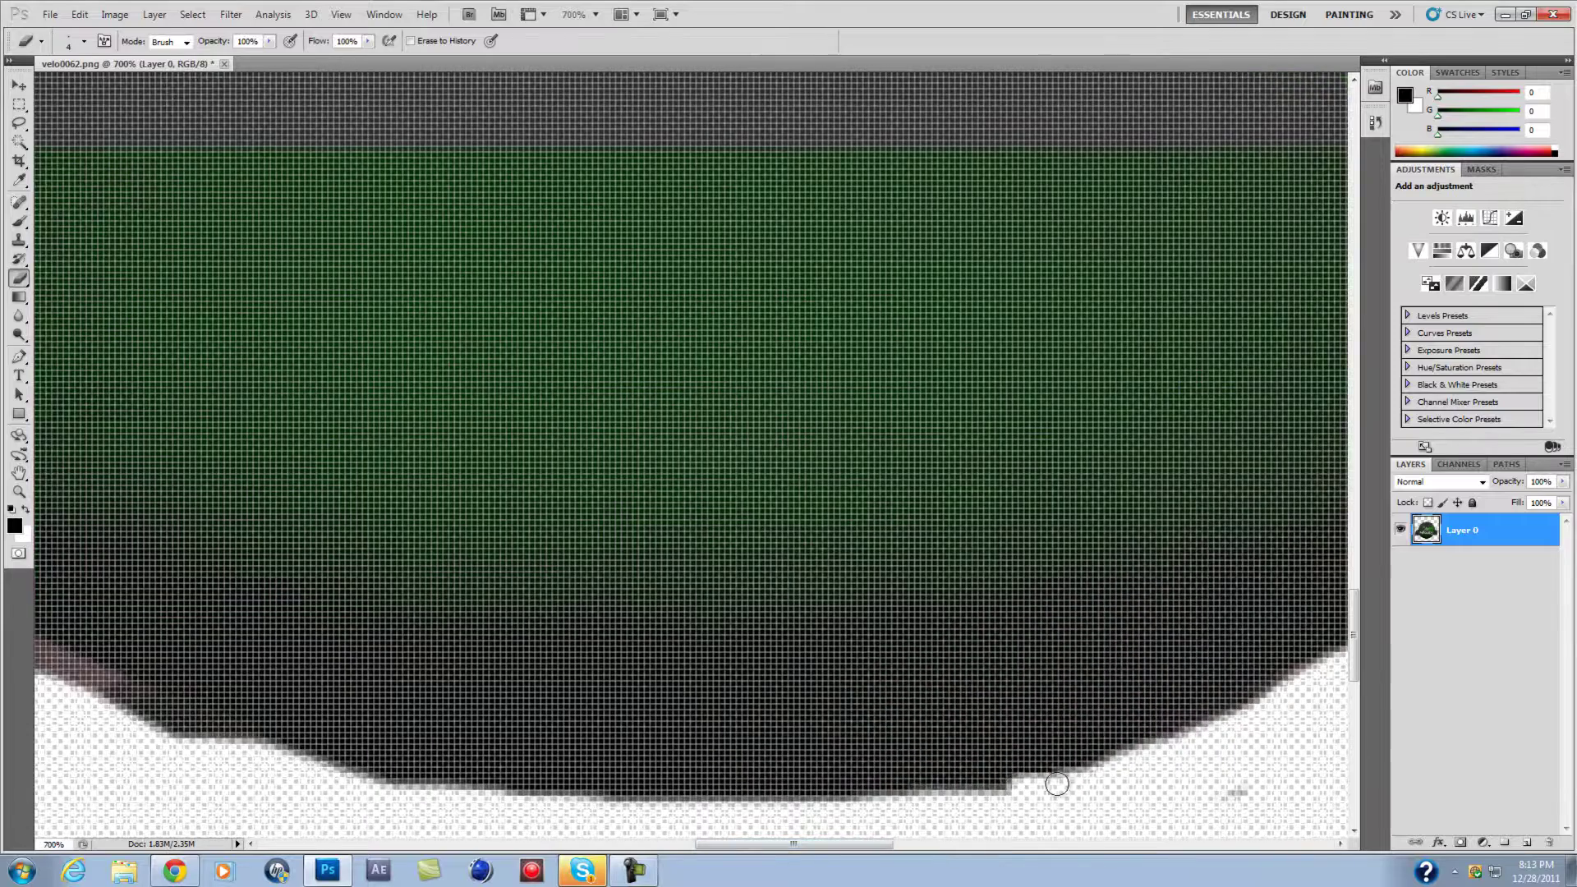
Erase the grey and brown fringe along the sphere's bottom edge and left slope.
scroll(901, 706, "down", 2)
scroll(900, 706, "down", 2)
scroll(673, 625, "down", 1, "alt")
scroll(750, 690, "down", 1, "alt")
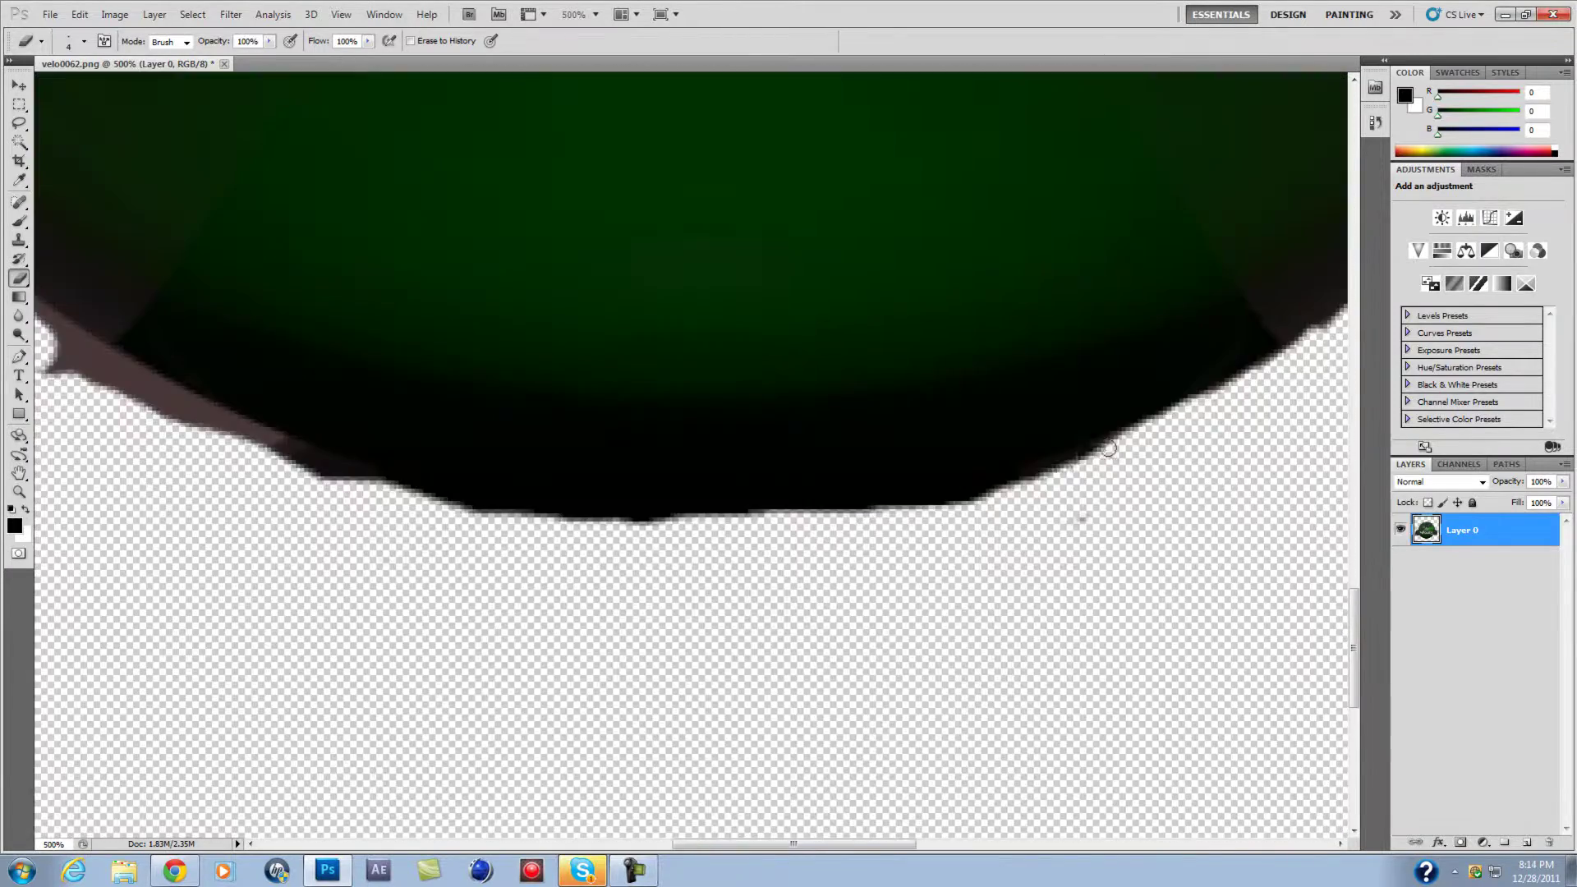
left_click_drag(951, 507, 850, 504)
left_click_drag(279, 448, 448, 517)
left_click_drag(553, 523, 677, 517)
mouse_move(238, 429)
left_mouse_down()
mouse_move(95, 355)
mouse_move(41, 349)
mouse_move(614, 628)
left_mouse_up()
Erase the remaining fringe and brown bump below the velocity band.
scroll(614, 628, "up", 2)
mouse_move(936, 511)
left_mouse_down()
mouse_move(818, 494)
mouse_move(705, 417)
left_mouse_up()
mouse_move(704, 338)
left_mouse_down()
mouse_move(641, 296)
mouse_move(690, 320)
left_mouse_up()
left_click_drag(621, 229, 628, 299)
scroll(629, 300, "up", 2)
left_click_drag(580, 380, 561, 299)
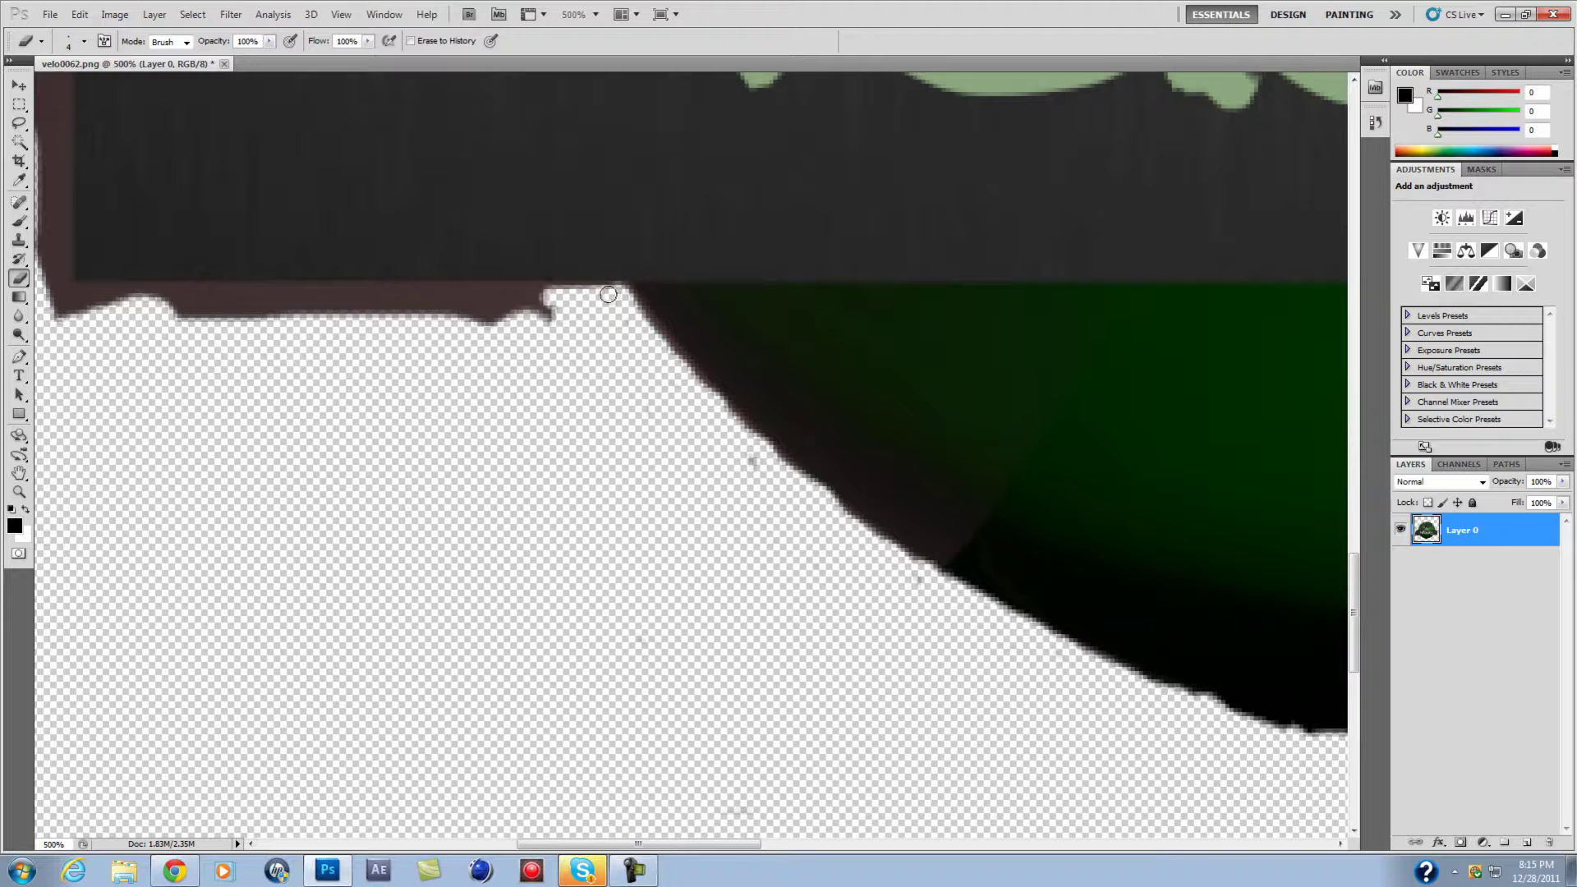
key("ctrl+z")
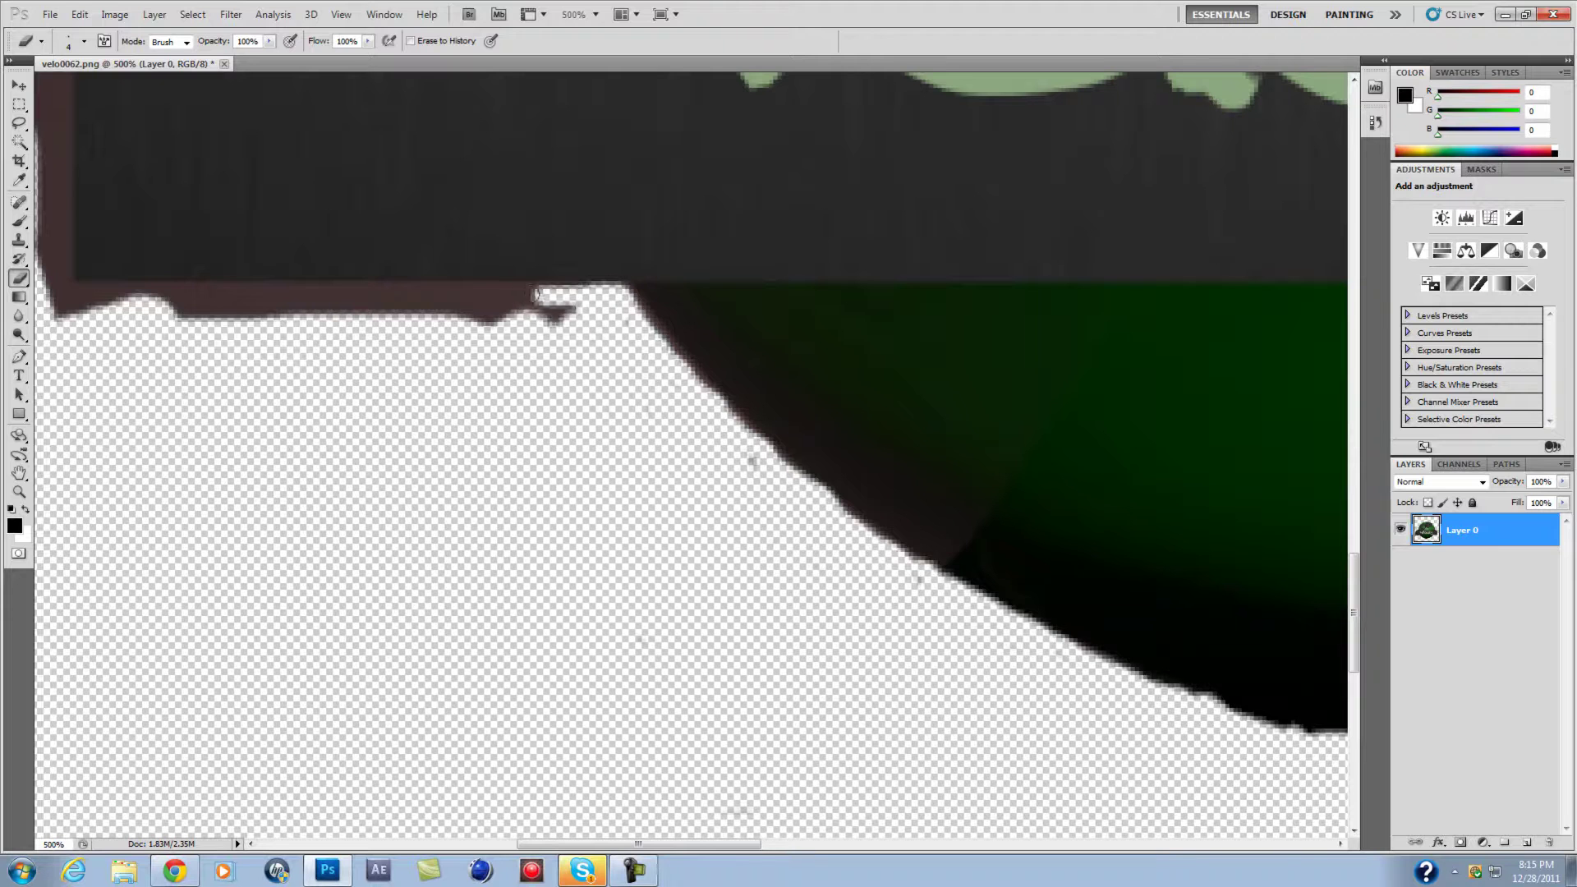
mouse_move(492, 316)
left_mouse_down()
mouse_move(554, 310)
mouse_move(697, 385)
left_mouse_up()
key("ctrl+0")
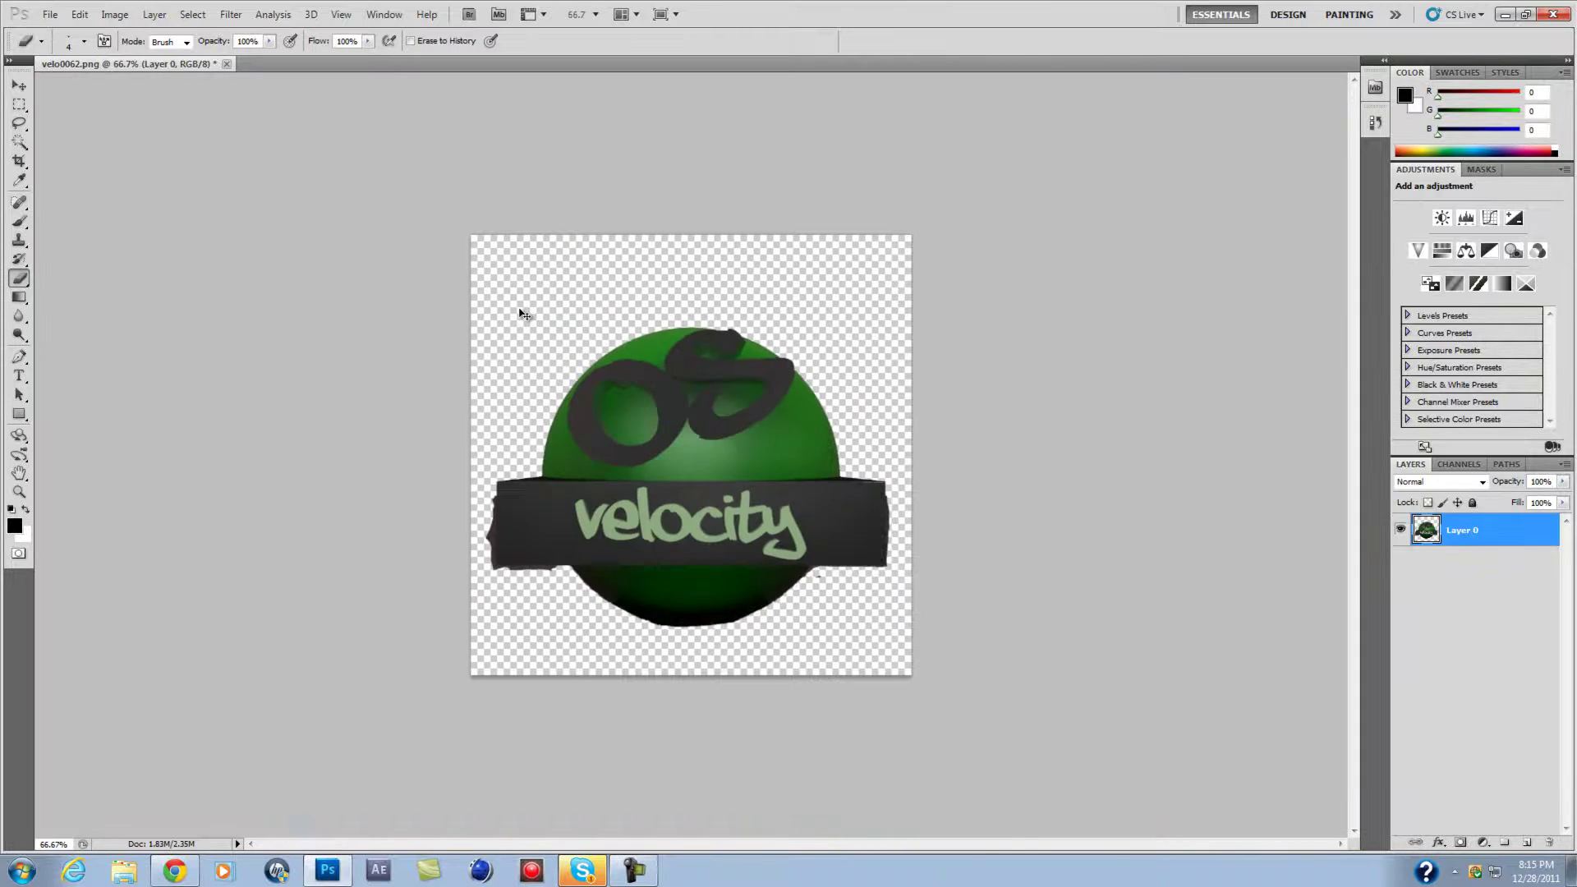
key("ctrl+plus")
key("ctrl+plus")
Box the banner's left end with the Rectangular Marquee and erase its dark fringe.
scroll(604, 730, "down", 3)
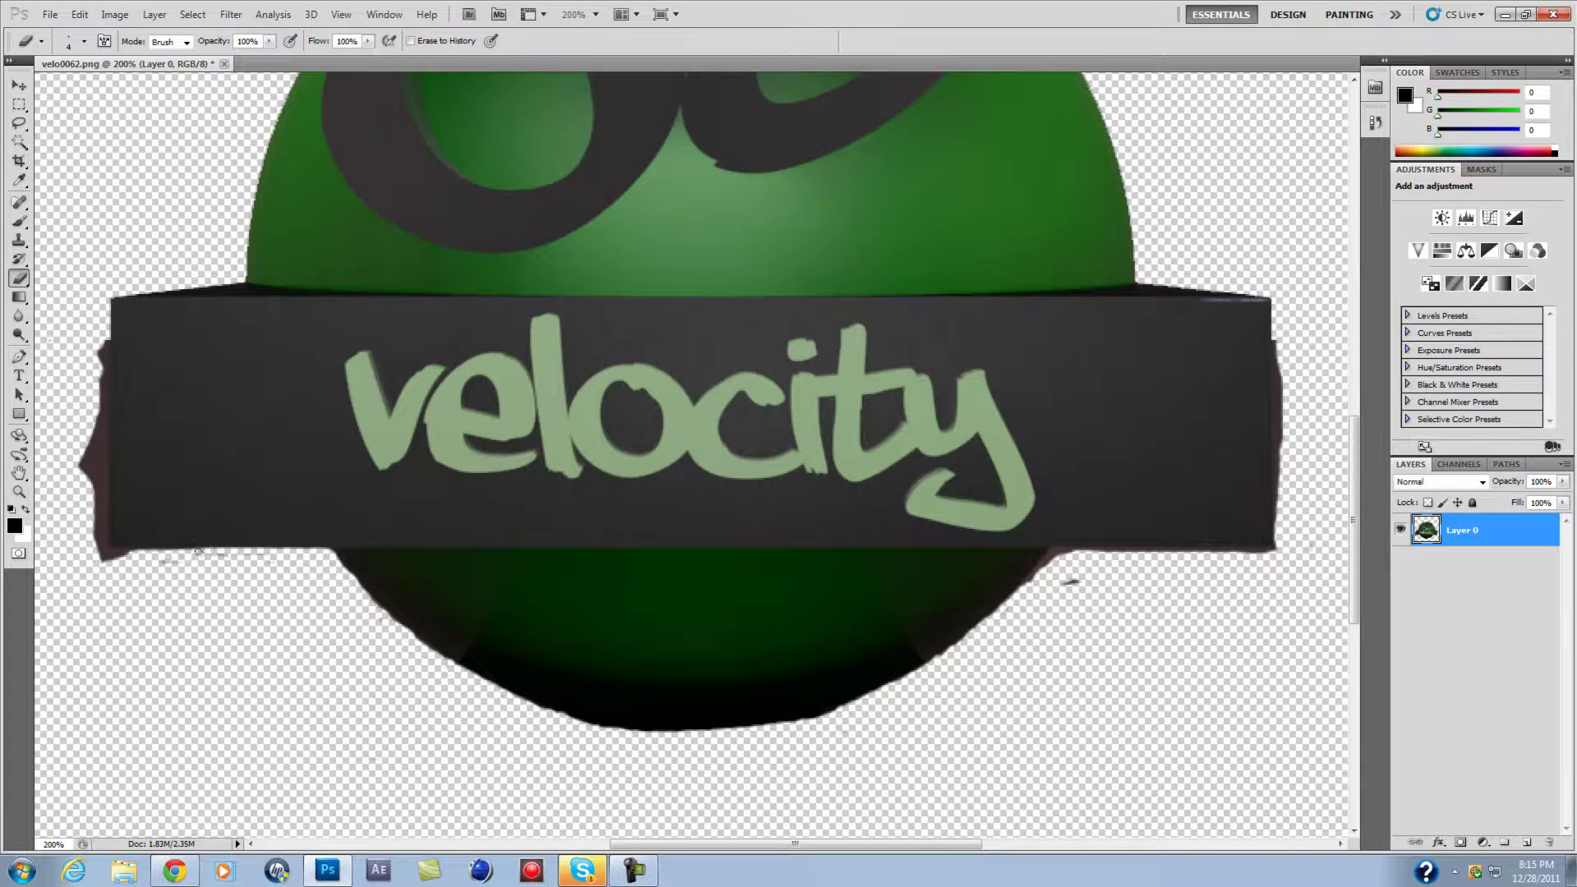
left_click(19, 105)
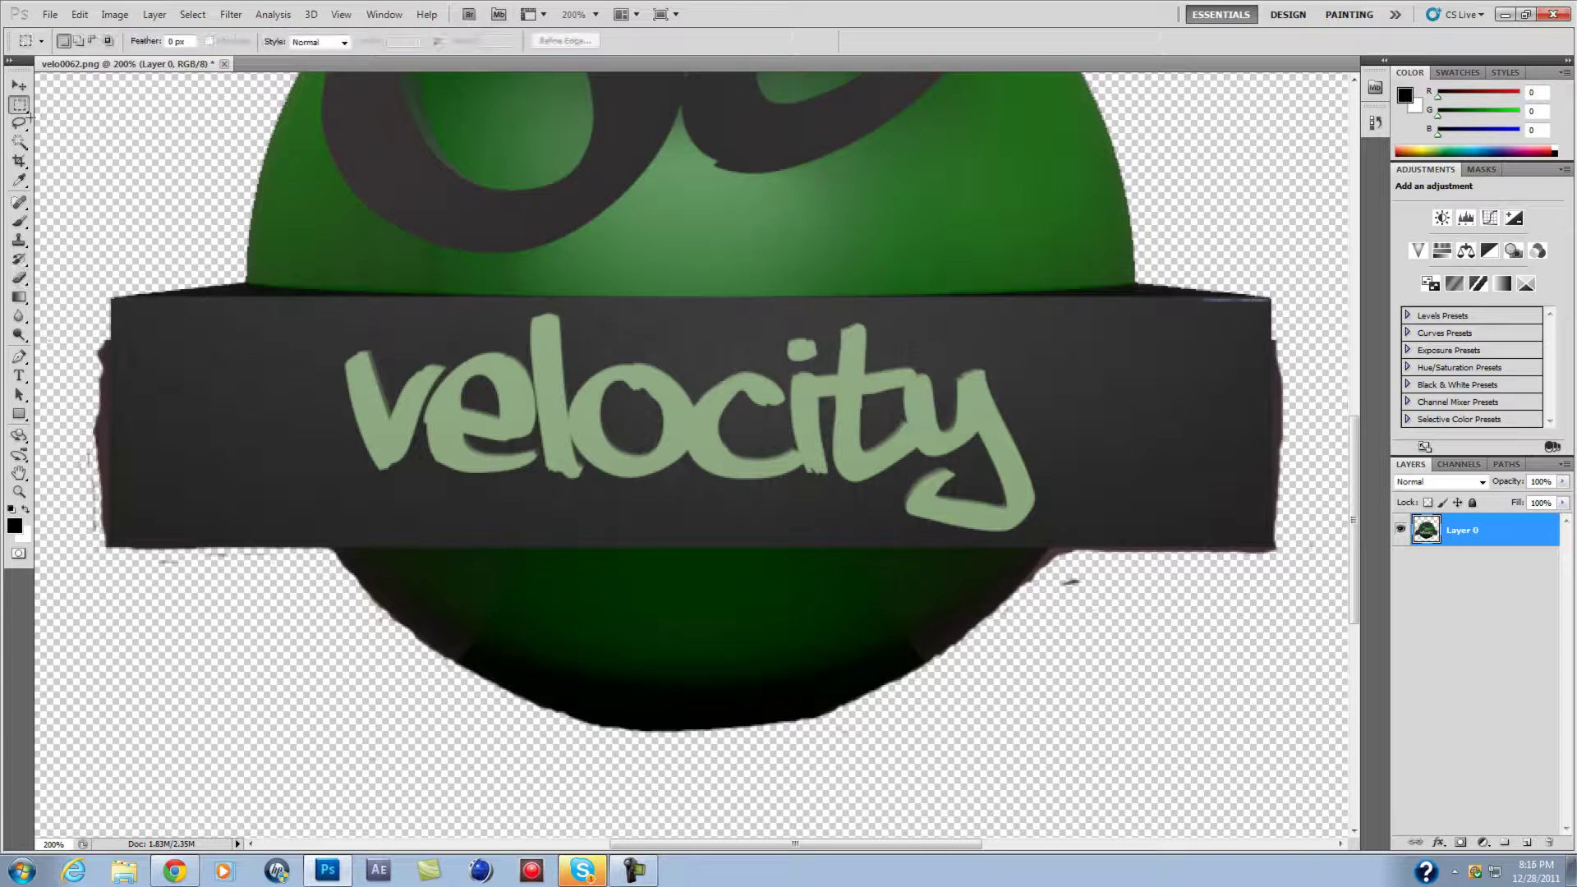
left_click_drag(118, 212, 182, 497)
left_click_drag(119, 578, 131, 427)
left_click_drag(159, 356, 239, 294)
key("v")
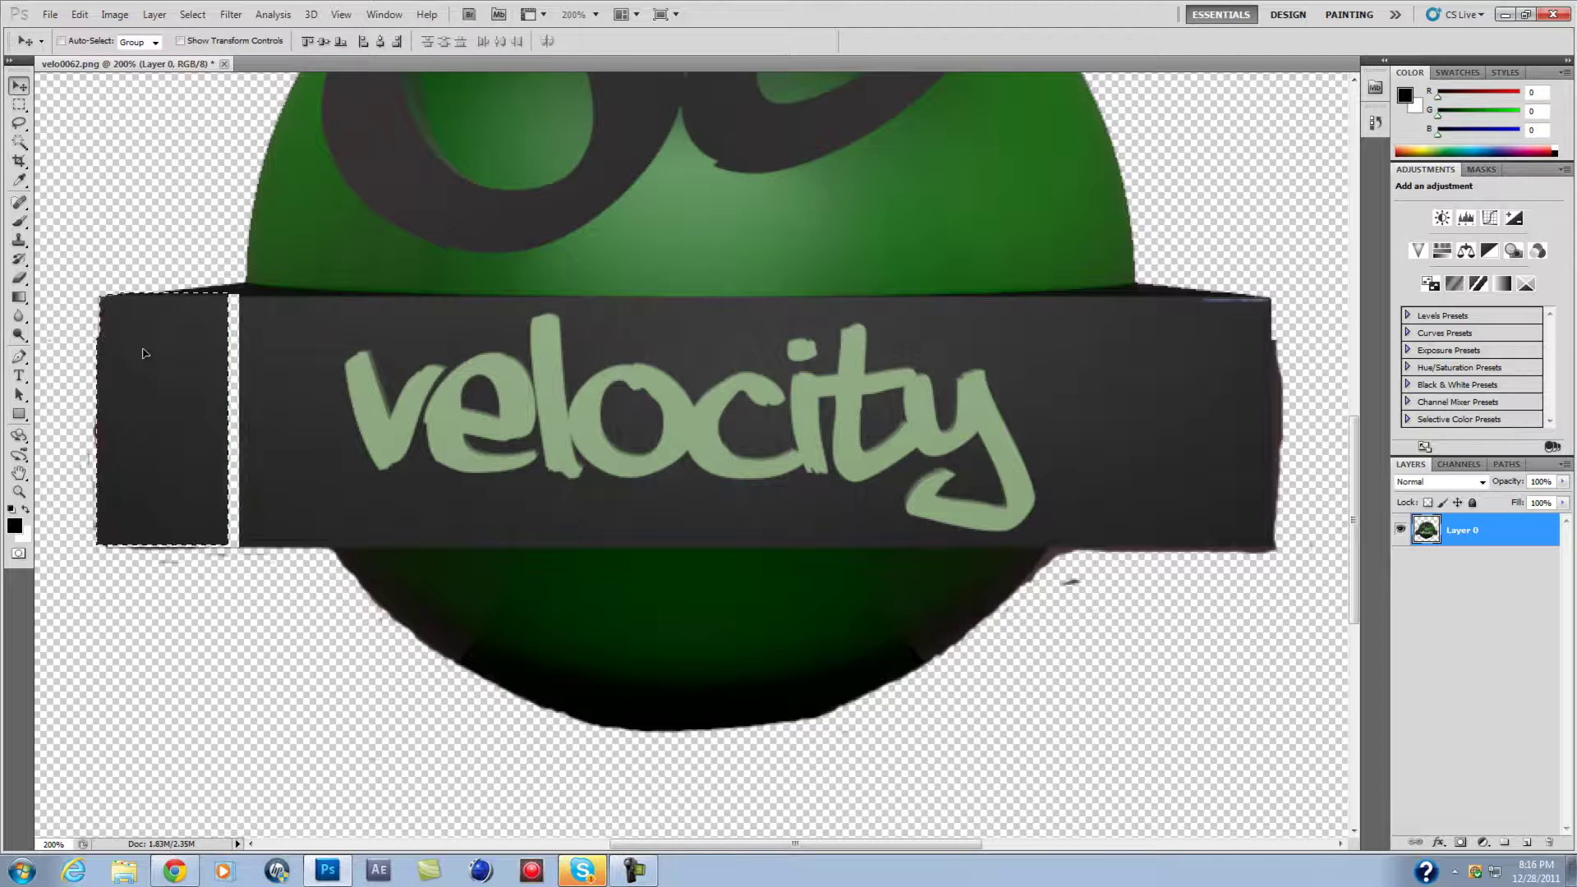
key("m")
left_click_drag(145, 385, 75, 398)
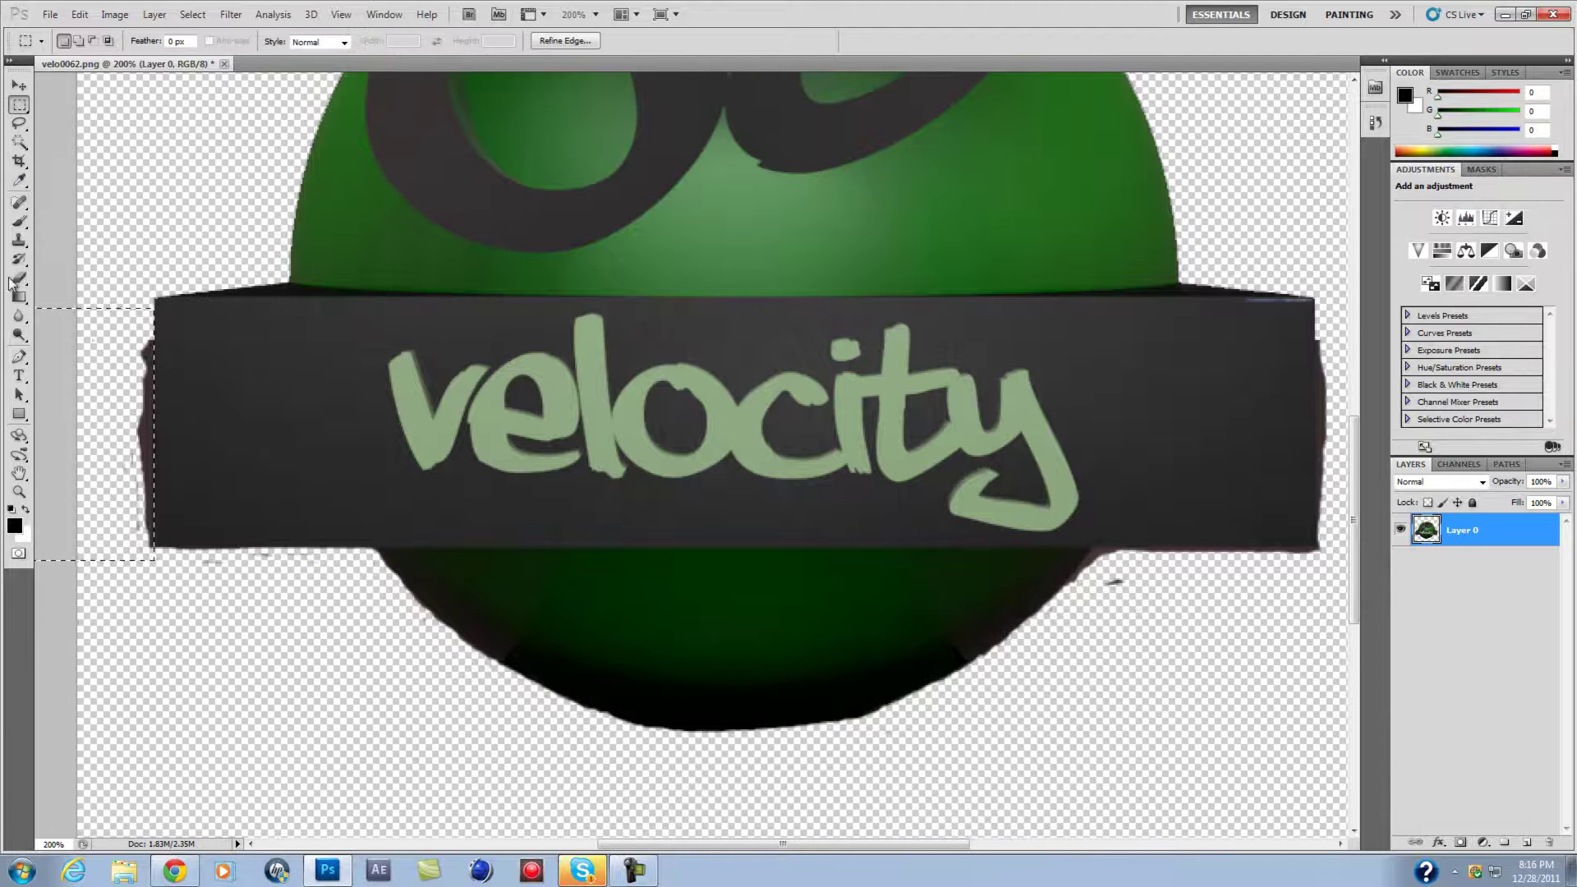
key("e")
left_click_drag(146, 534, 146, 306)
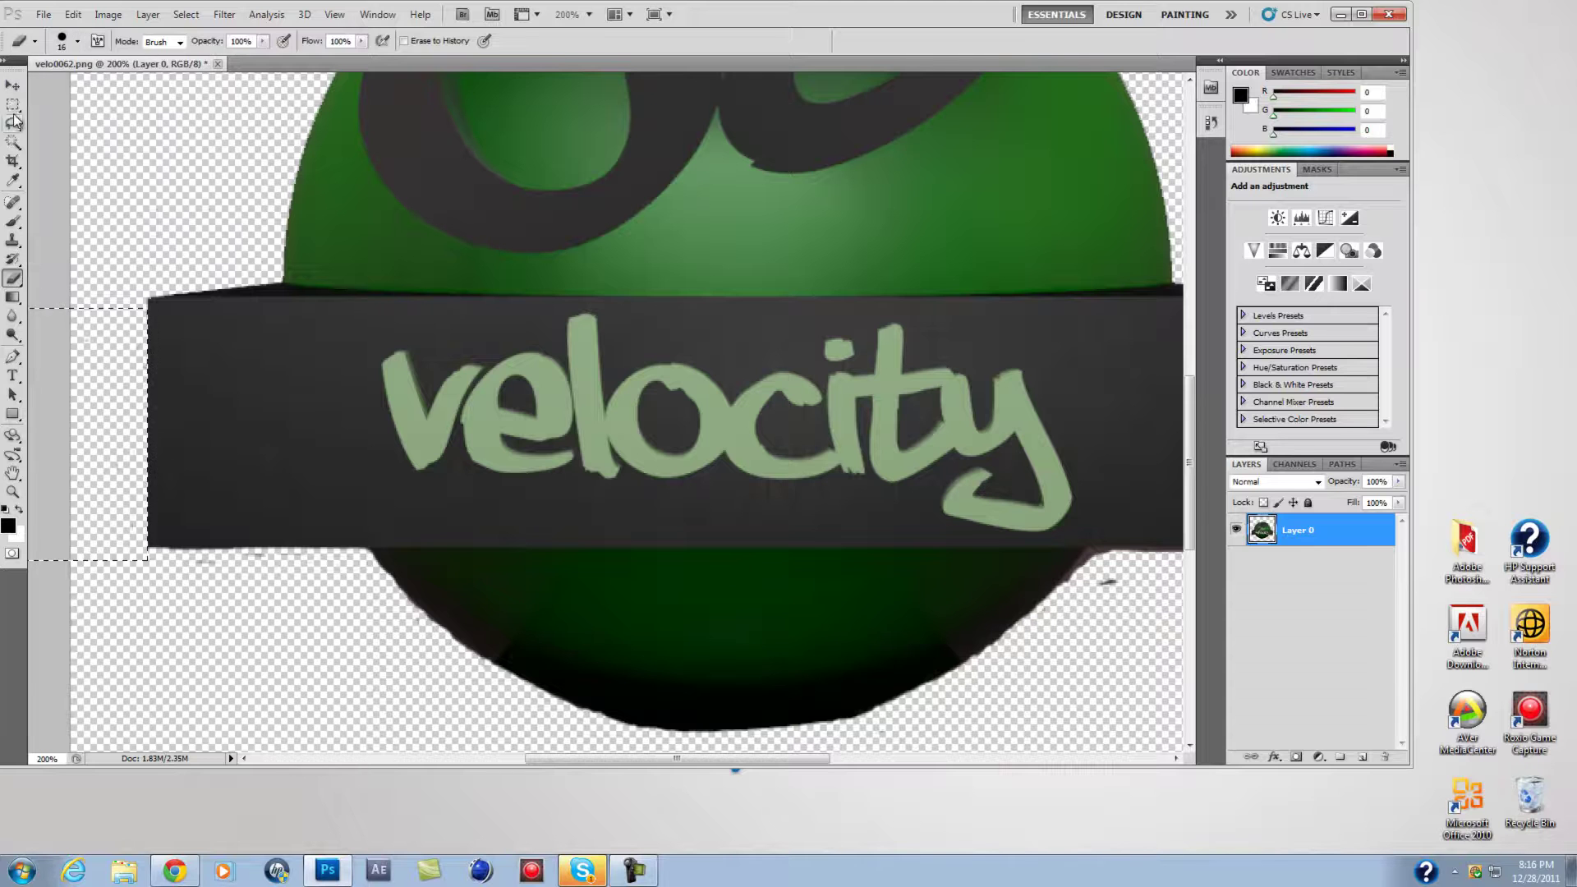
Erase the stray area below the banner's left end.
key("m")
left_click_drag(137, 547, 271, 752)
key("e")
left_click_drag(219, 570, 366, 752)
key("m")
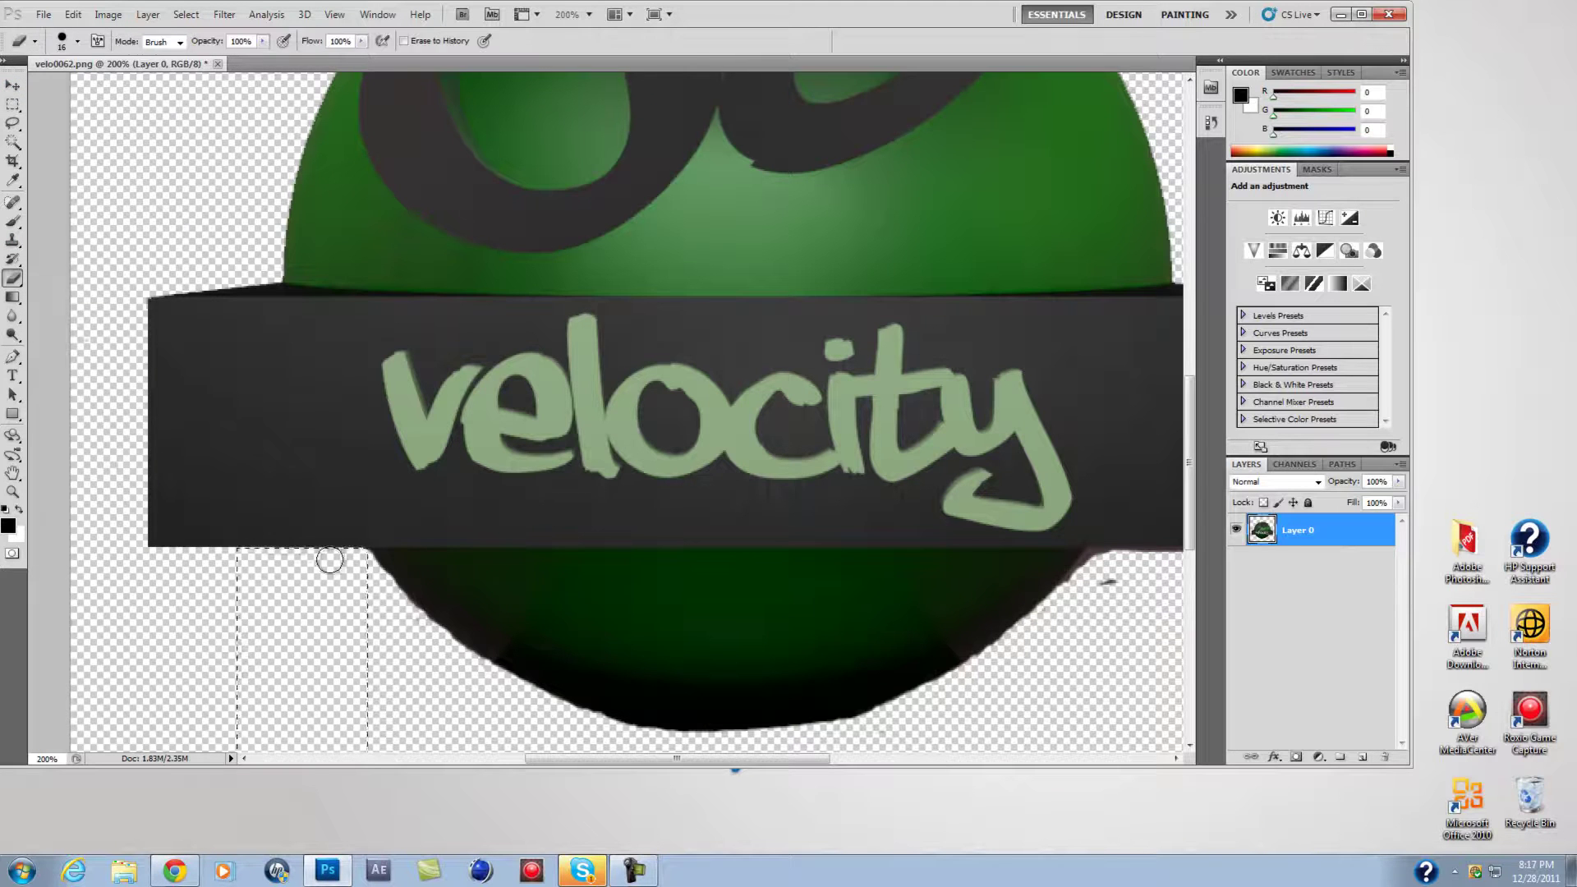
key("ctrl+minus")
key("ctrl+minus")
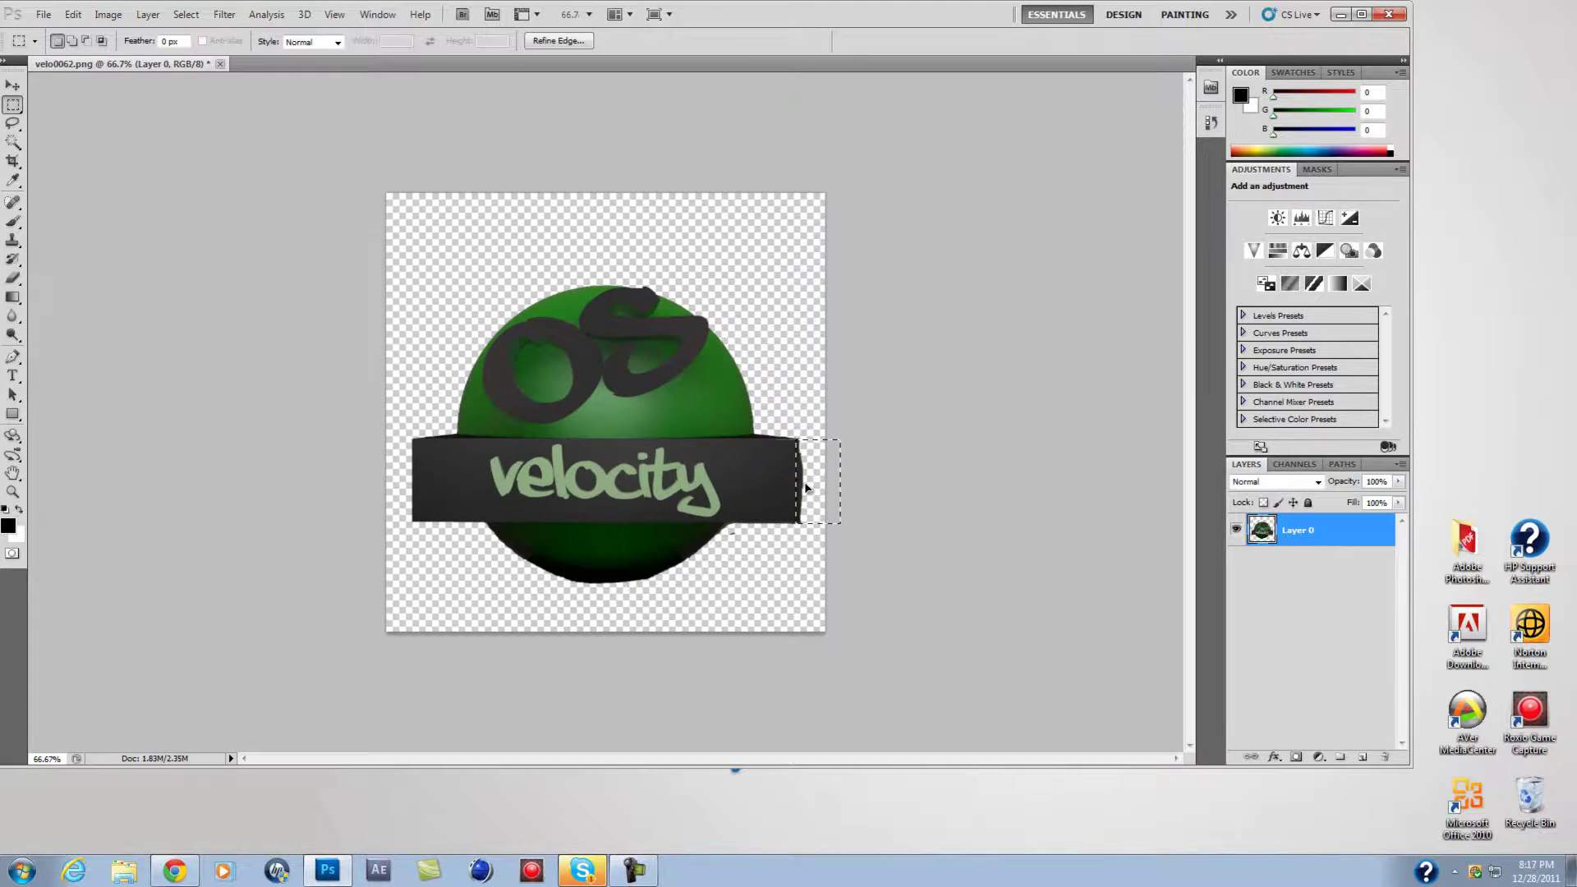
scroll(813, 492, "up", 2, "alt")
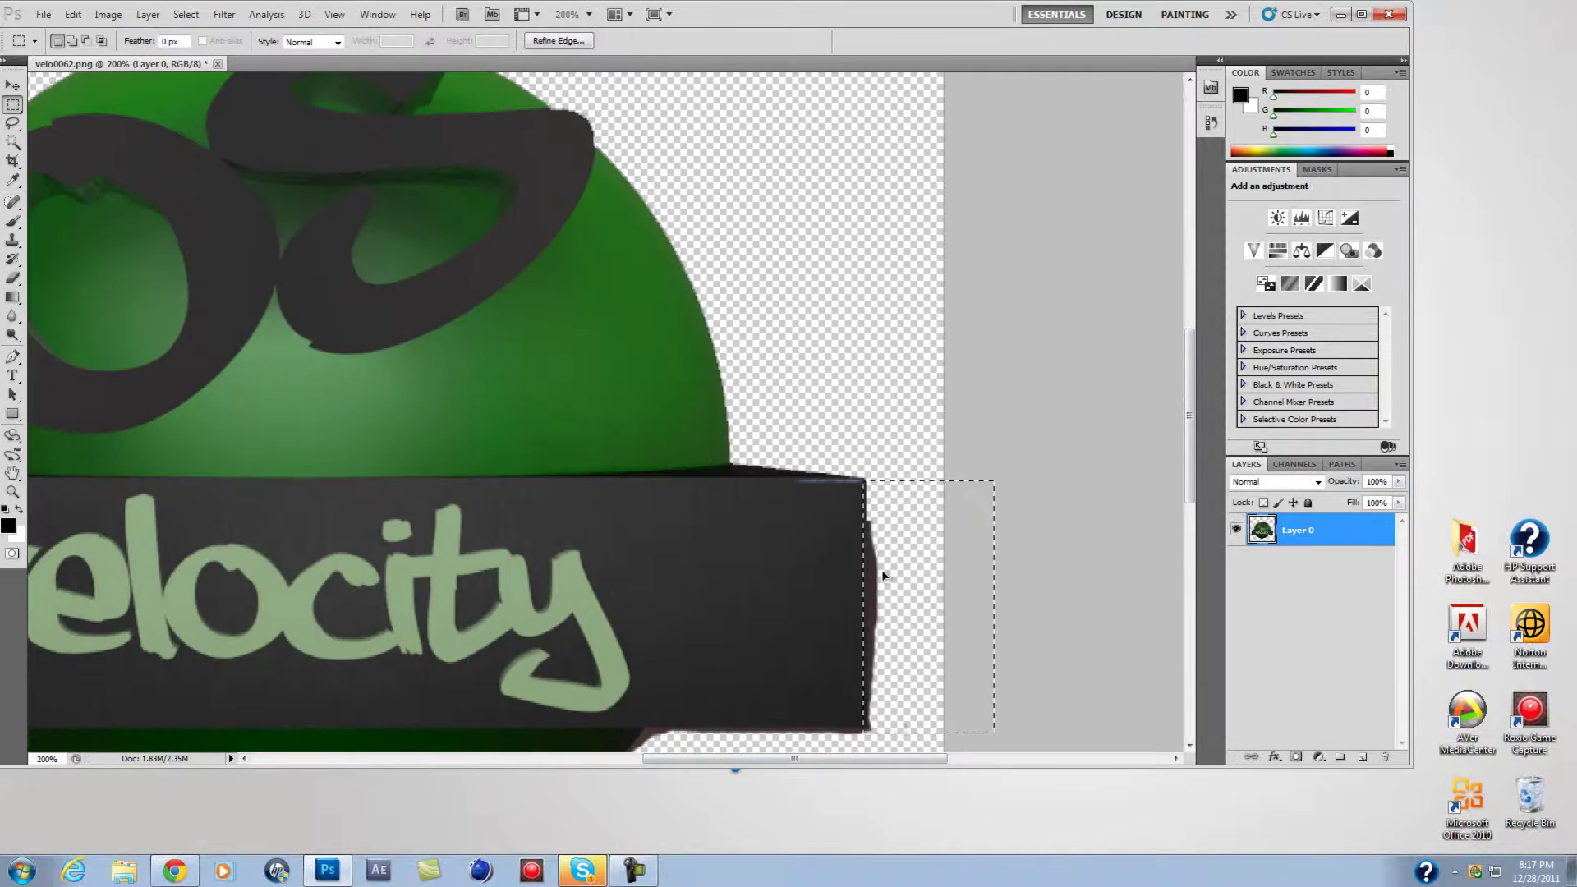
Erase the marks beneath the banner's right end, deselect, and fit the image to the window.
mouse_move(891, 577)
left_mouse_down()
mouse_move(825, 748)
mouse_move(810, 732)
left_mouse_up()
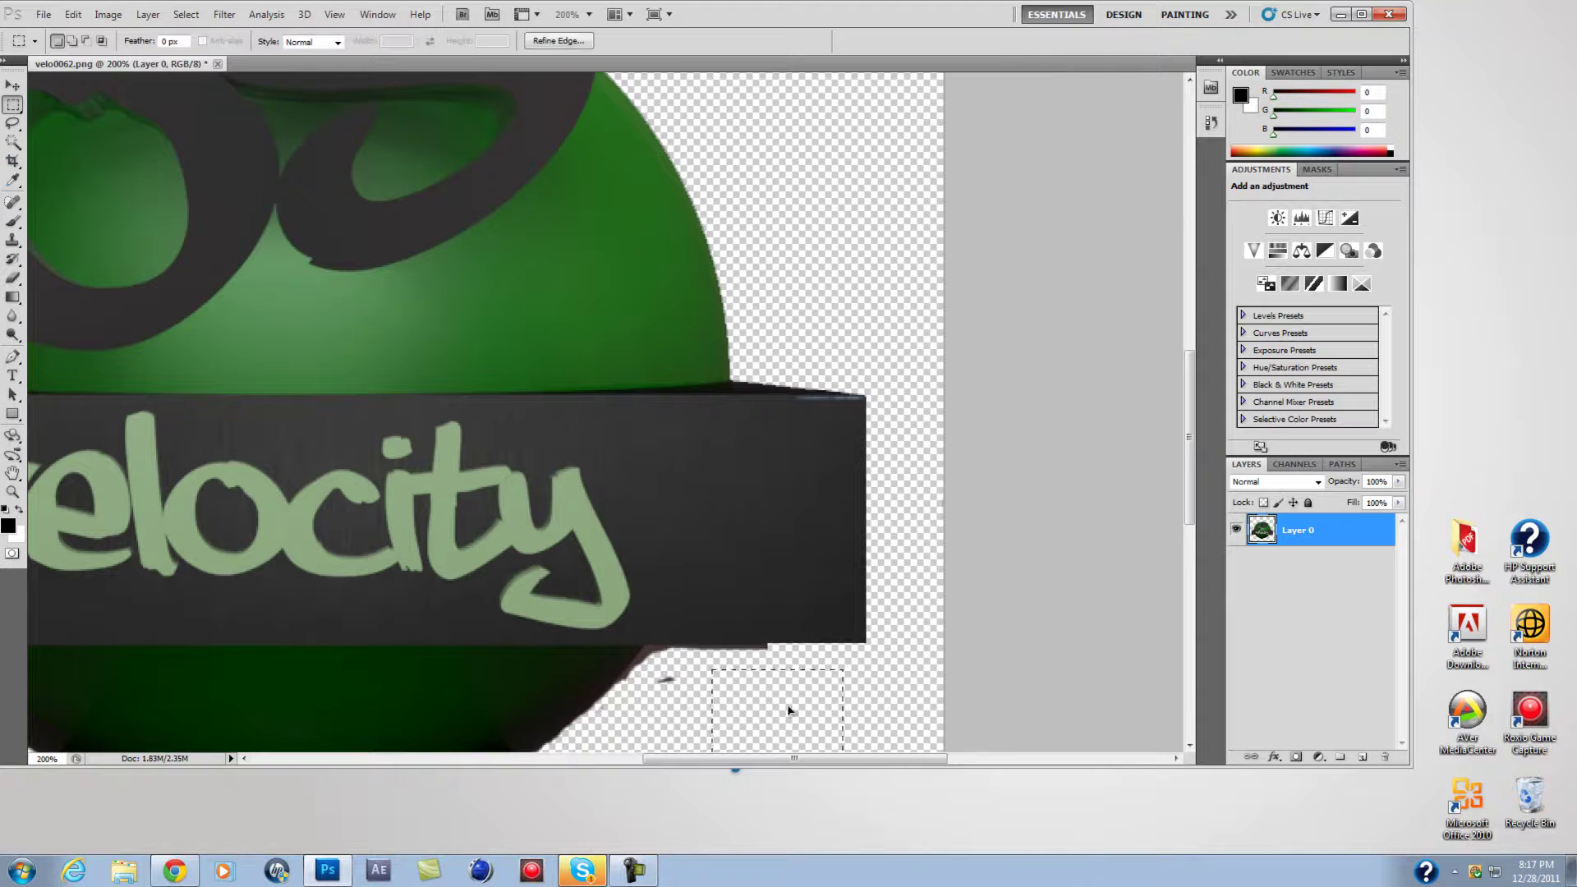
key("shift+Right")
key("shift+Right")
key("shift+Right")
left_click_drag(782, 666, 750, 653)
left_click(13, 278)
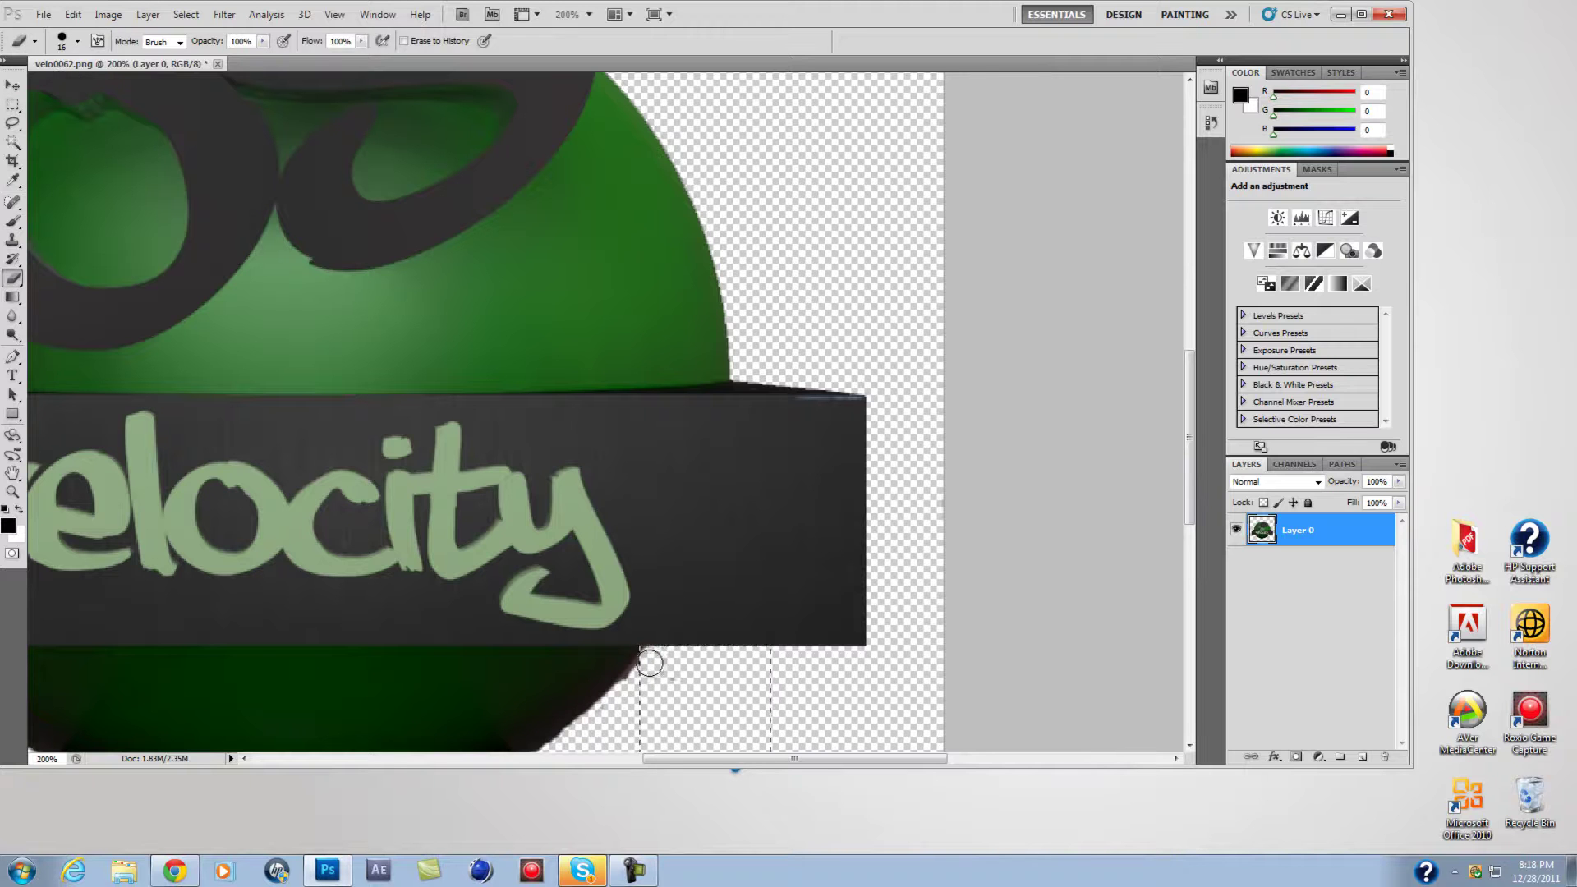
right_click(108, 170)
left_click(138, 179)
key("ctrl+0")
Add a new layer below the logo and paint it solid black.
key("v")
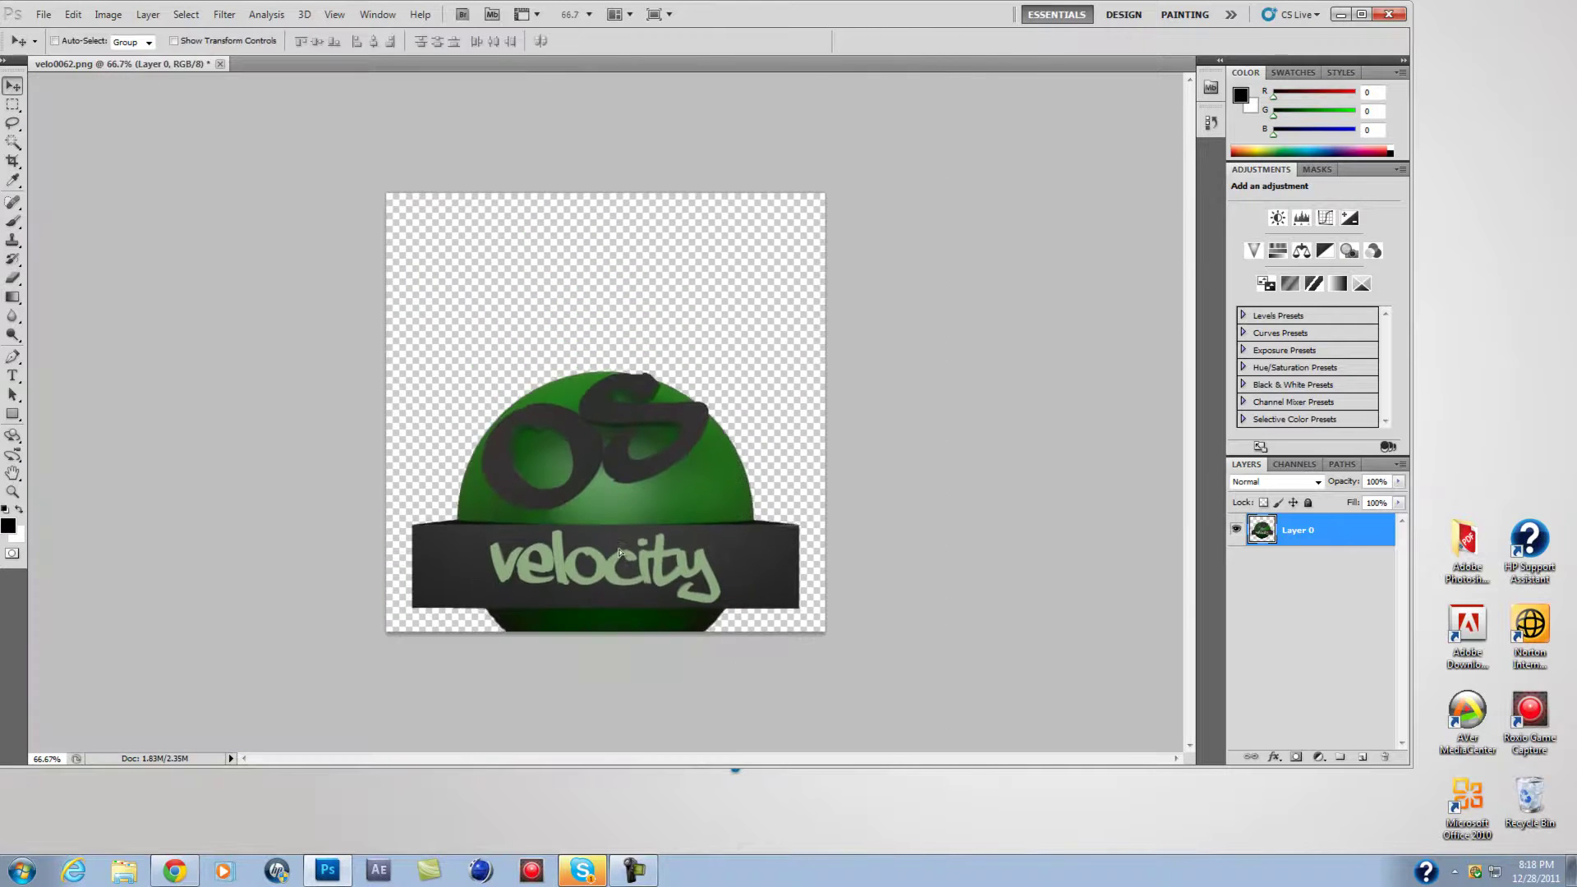
left_click(1361, 756, "ctrl")
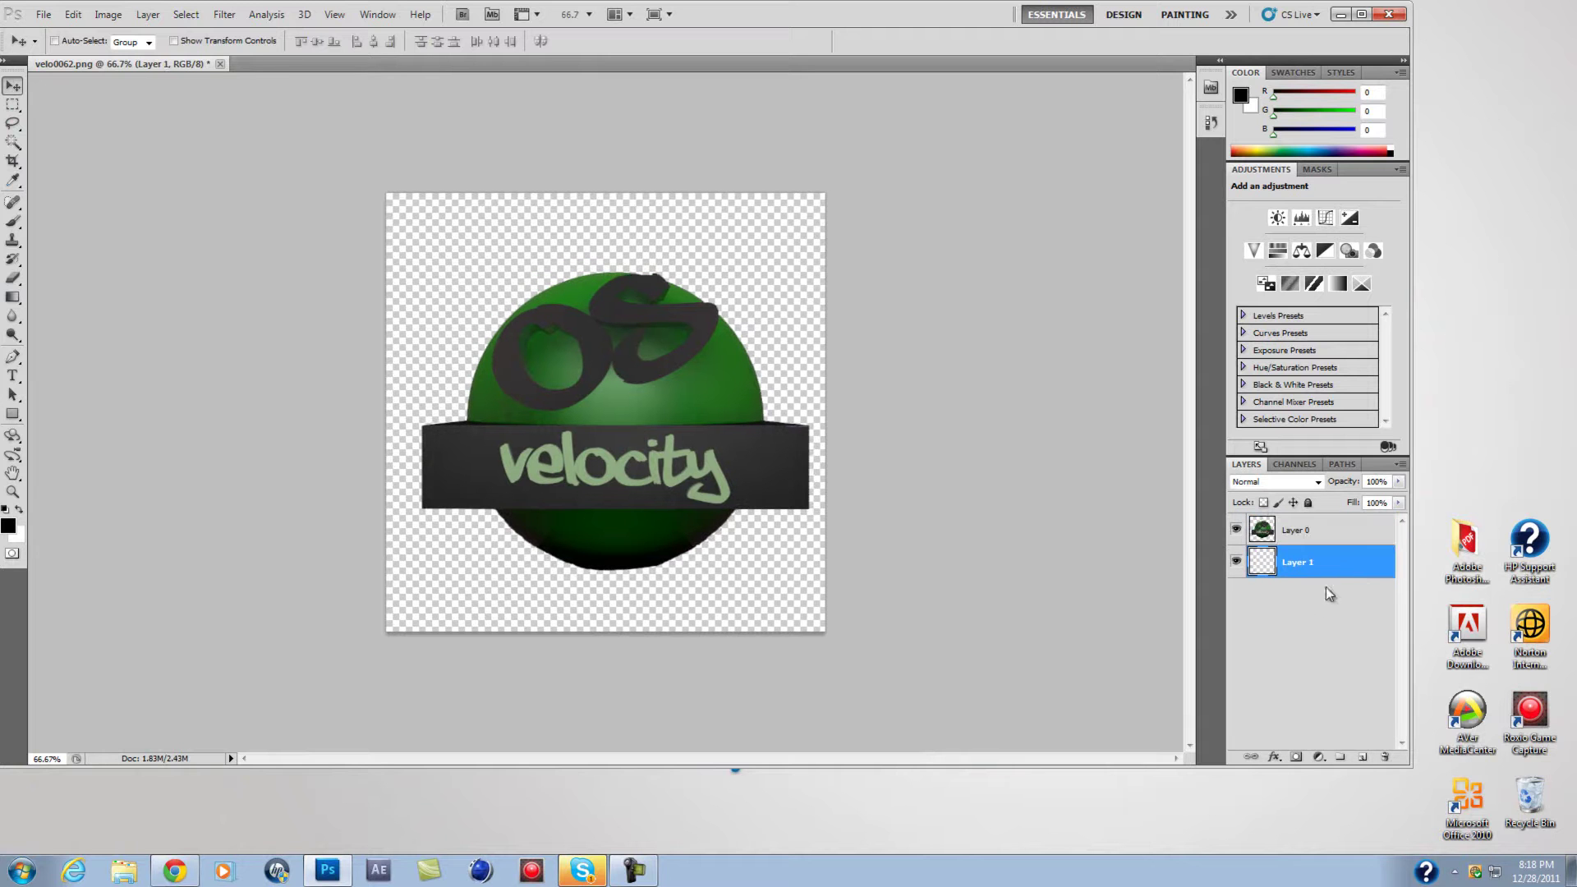
left_click(12, 220)
left_click(78, 41)
mouse_move(775, 379)
left_mouse_down()
mouse_move(980, 342)
mouse_move(954, 474)
left_mouse_up()
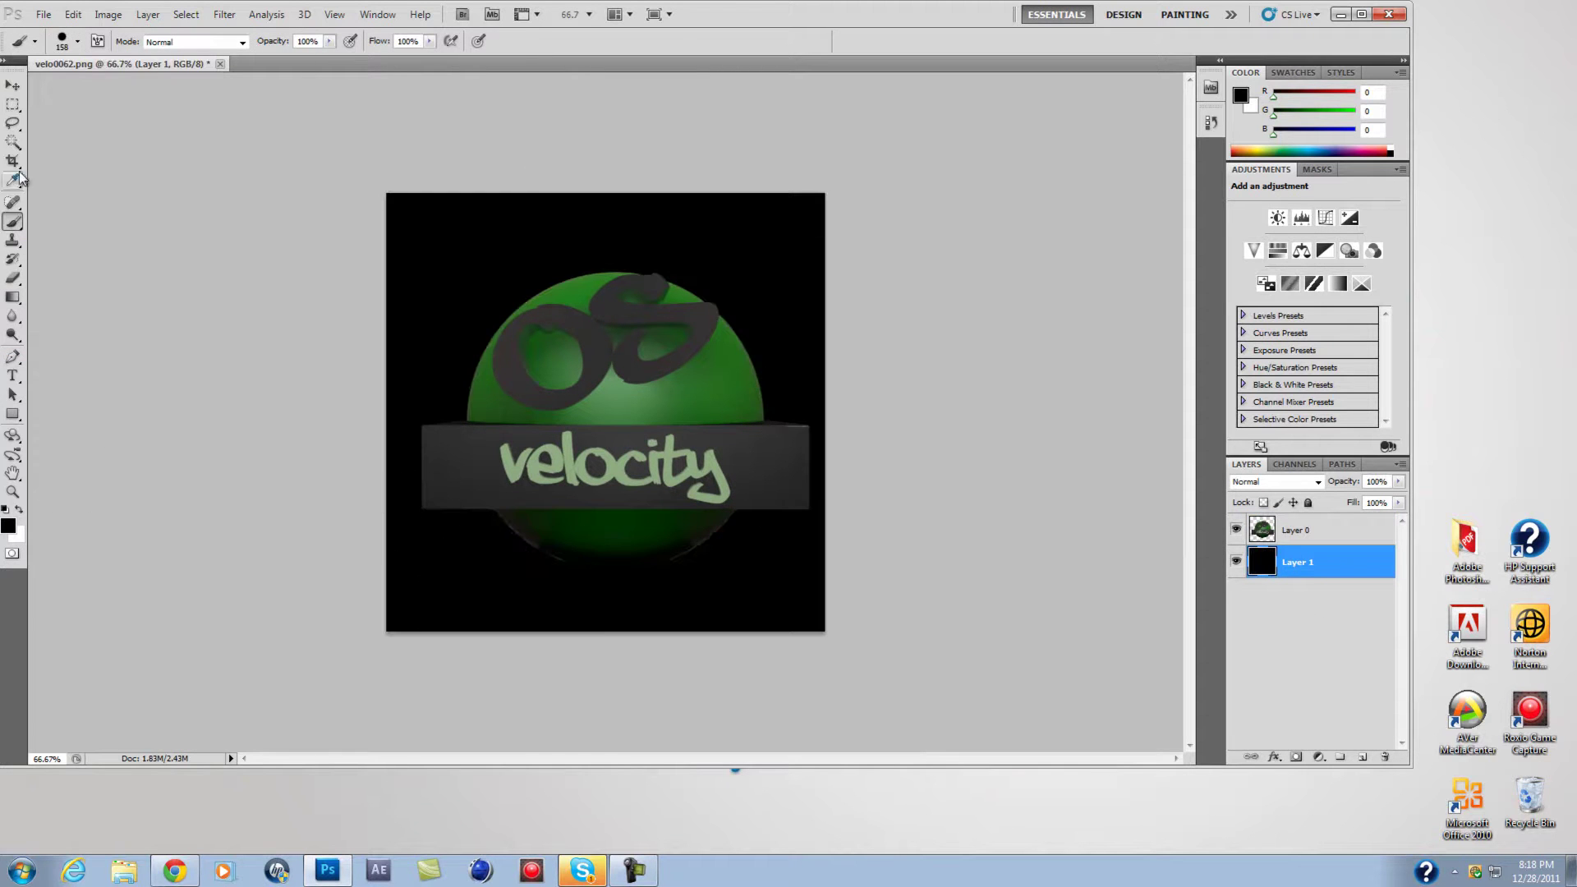
key("v")
Apply a green-to-black Gradient Overlay layer style to Layer 1.
double_click(1310, 561)
left_click(563, 378)
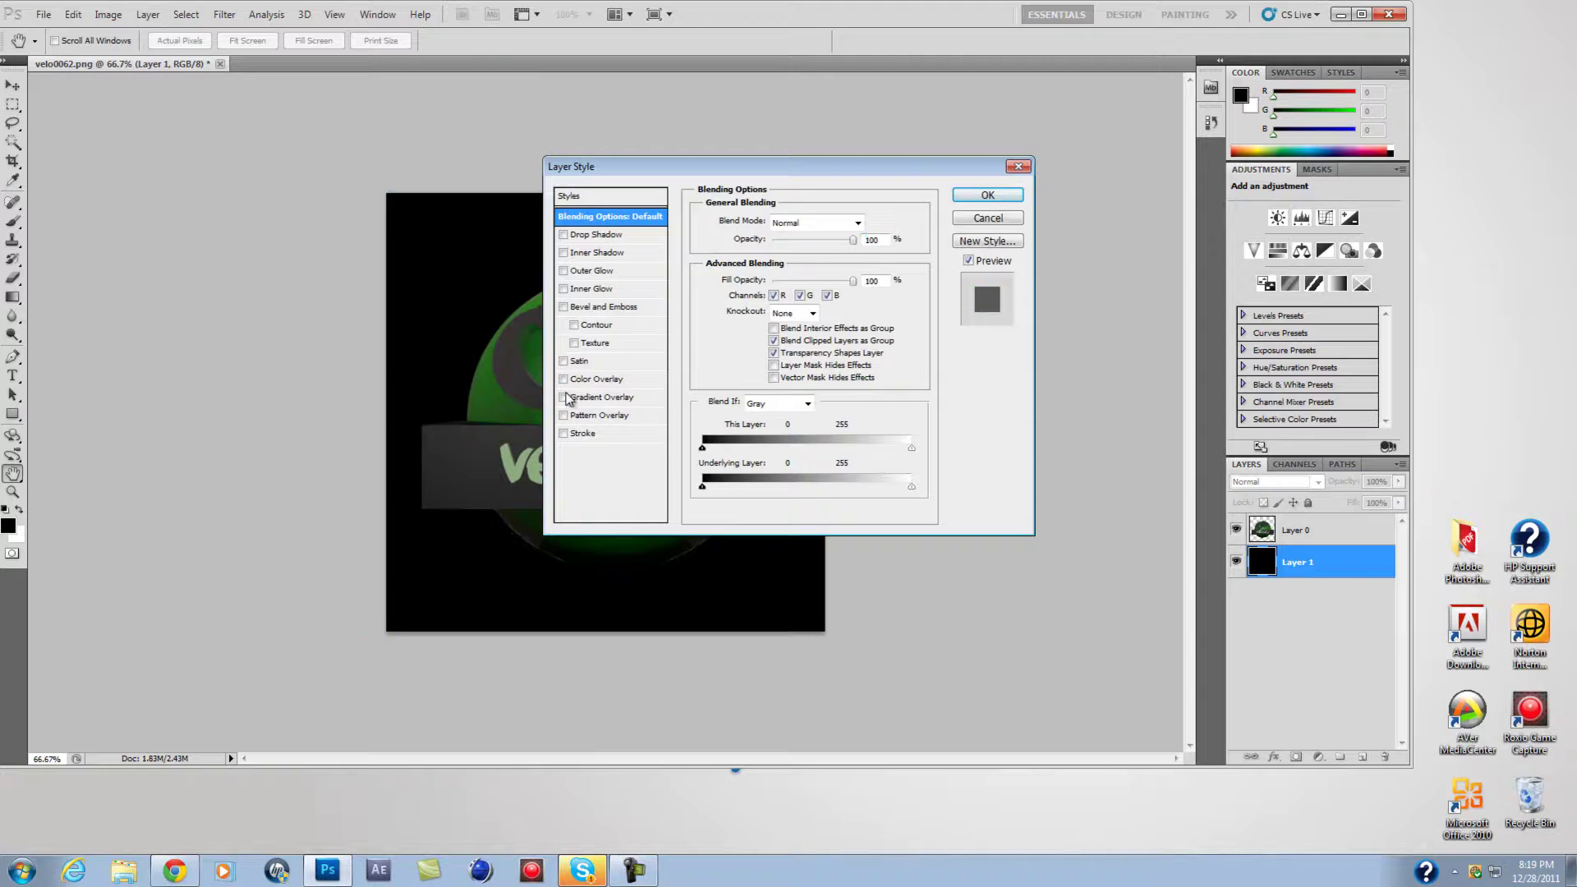
left_click(845, 220)
left_click(772, 220)
left_click_drag(639, 436, 750, 436)
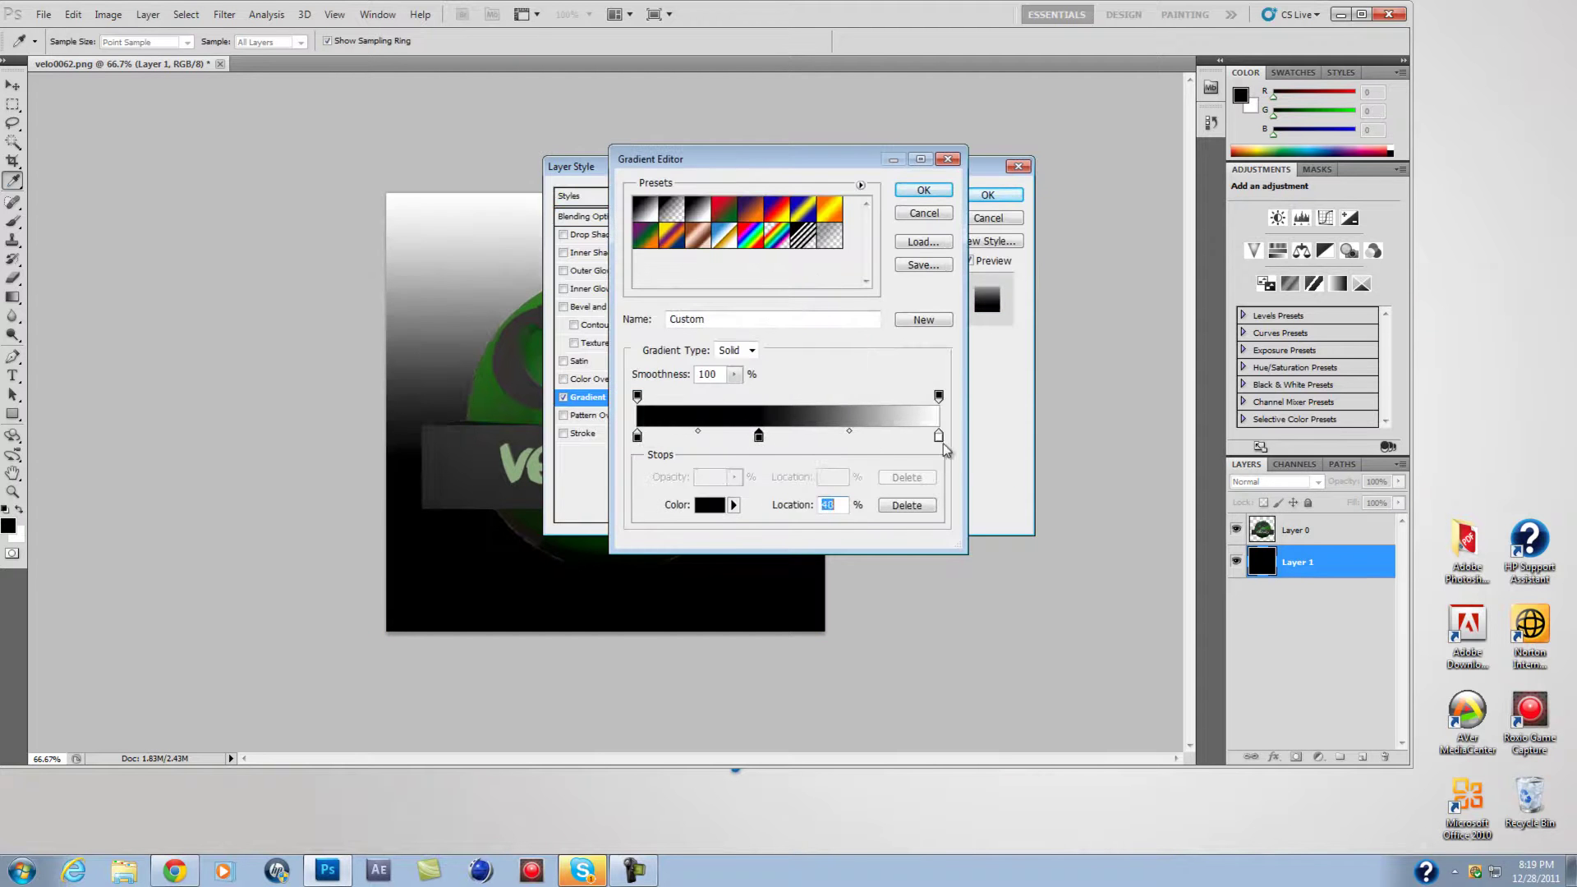
left_click(709, 504)
left_click(922, 218)
left_click(923, 189)
left_click(969, 197)
On Layer 0, erase the grey glow along the sphere's lower-left and lower-right edges.
key("e")
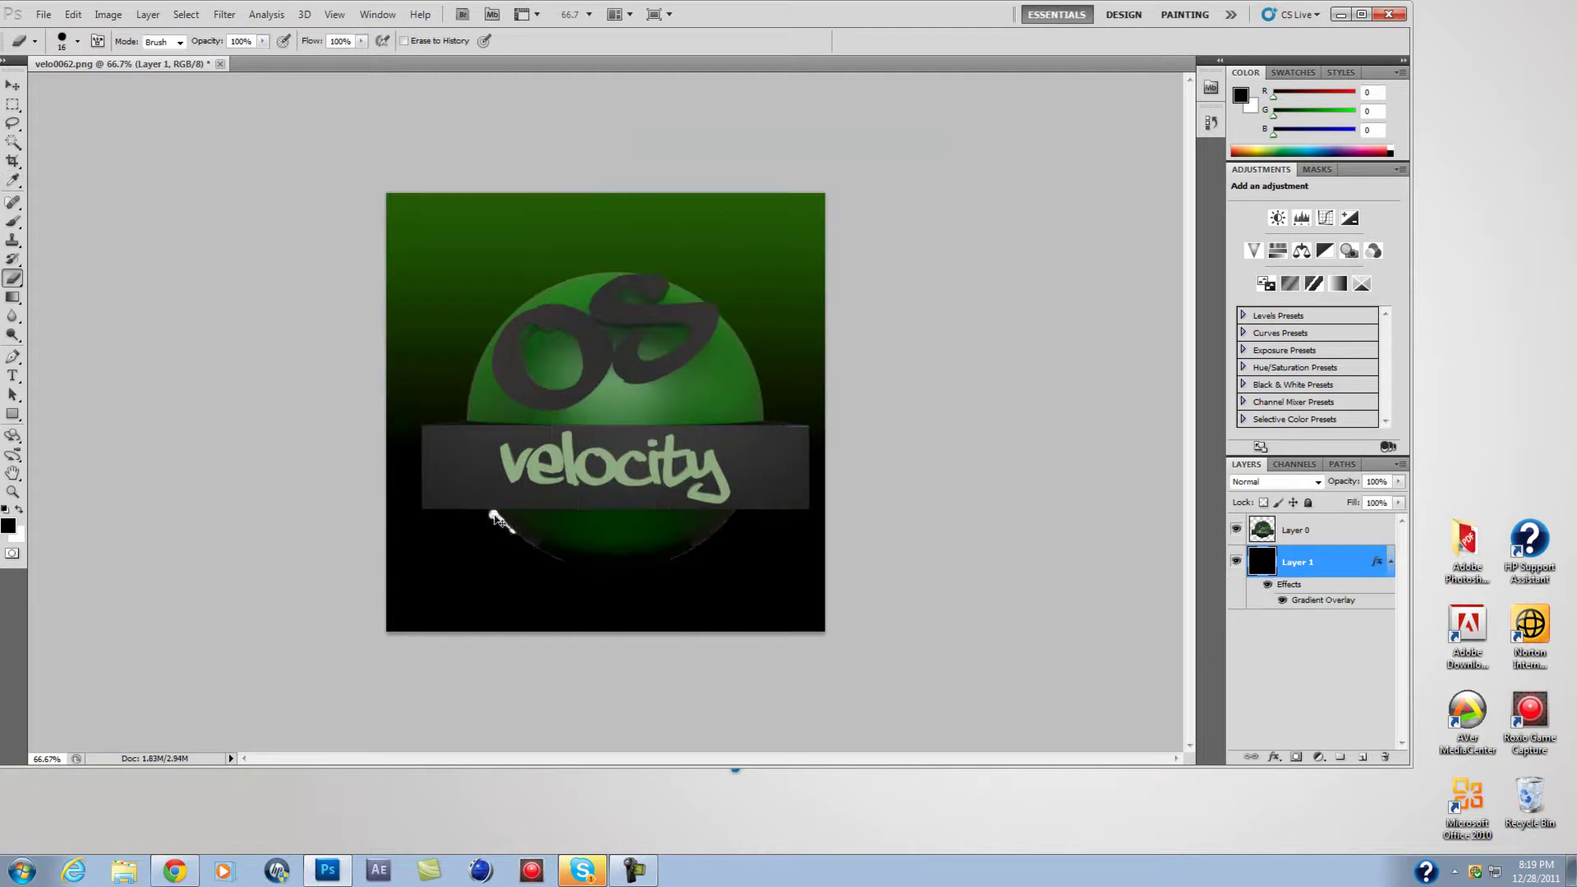
key("alt+bracketright")
left_click(77, 41)
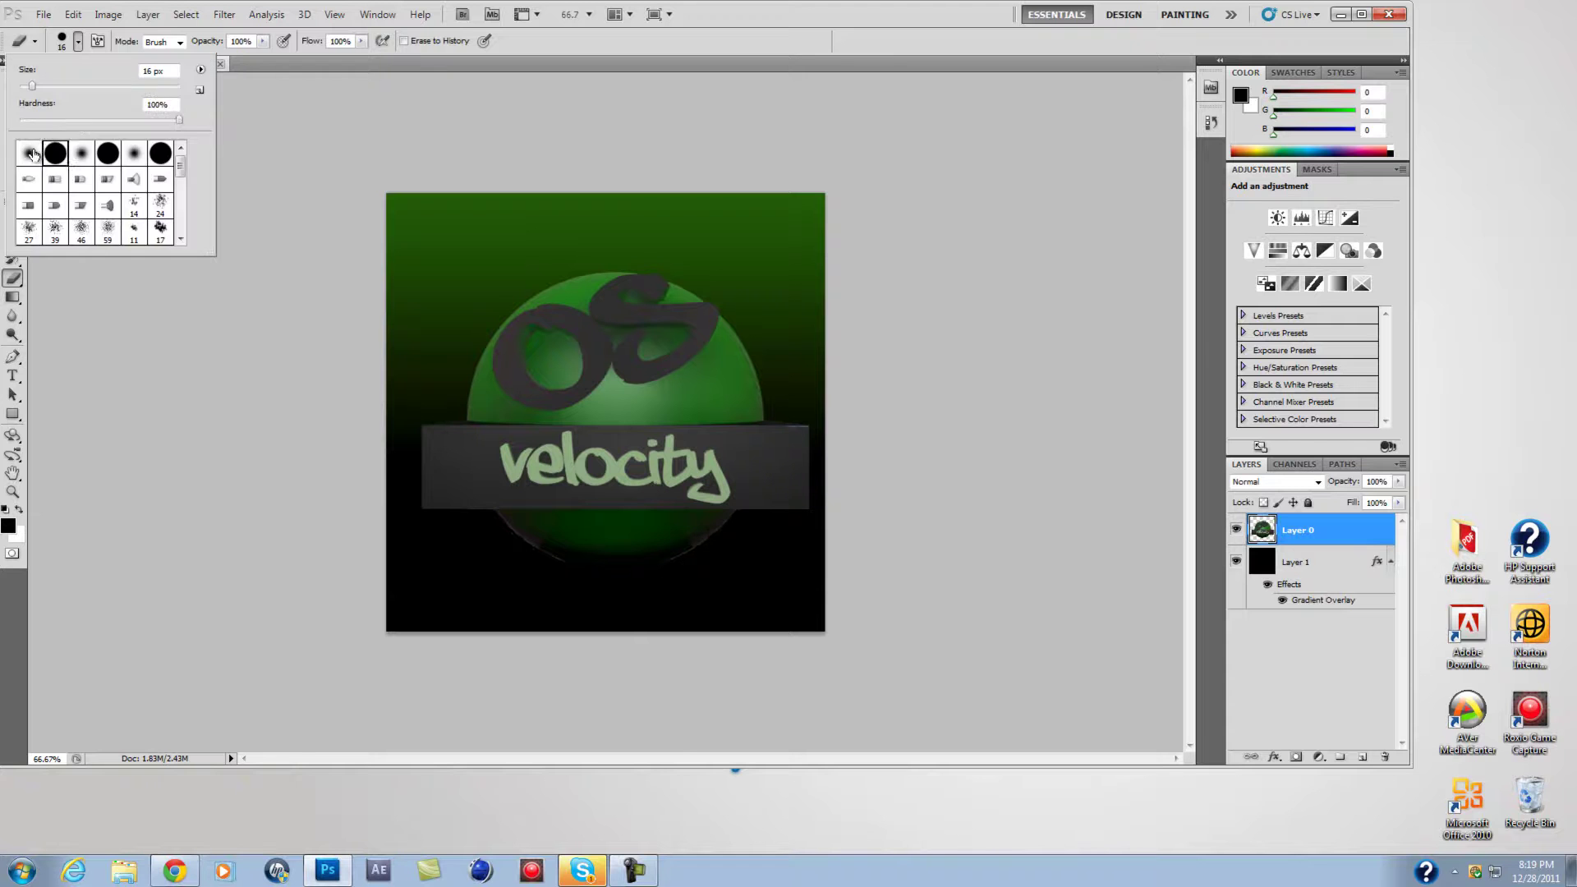
left_click(495, 513)
key("ctrl+plus")
key("ctrl+plus")
key("ctrl+plus")
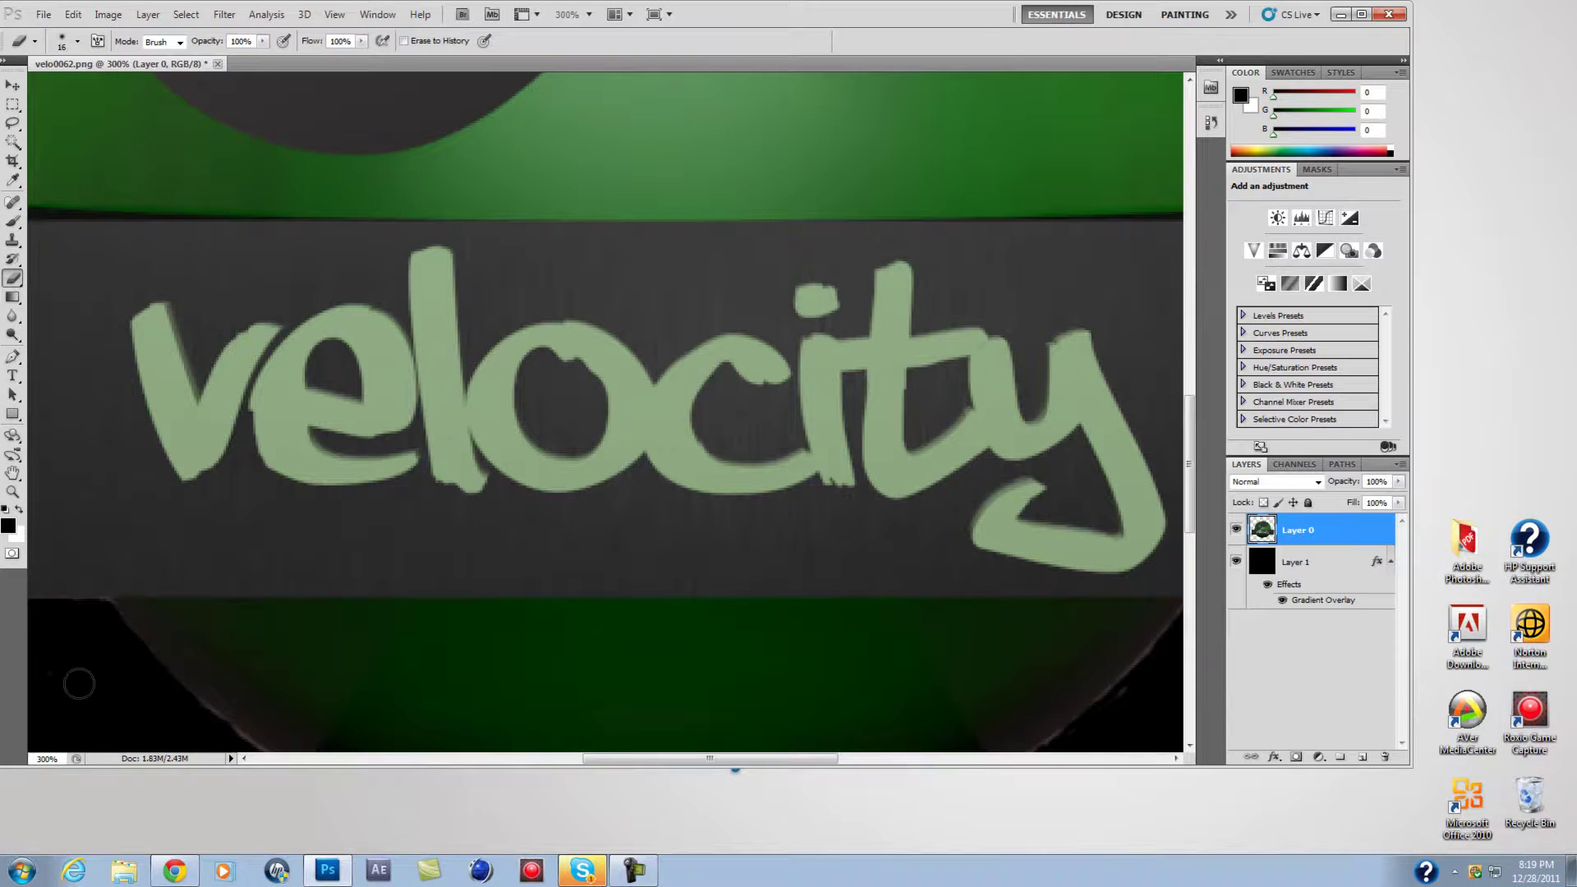
scroll(48, 675, "down", 3)
left_click_drag(225, 530, 293, 586)
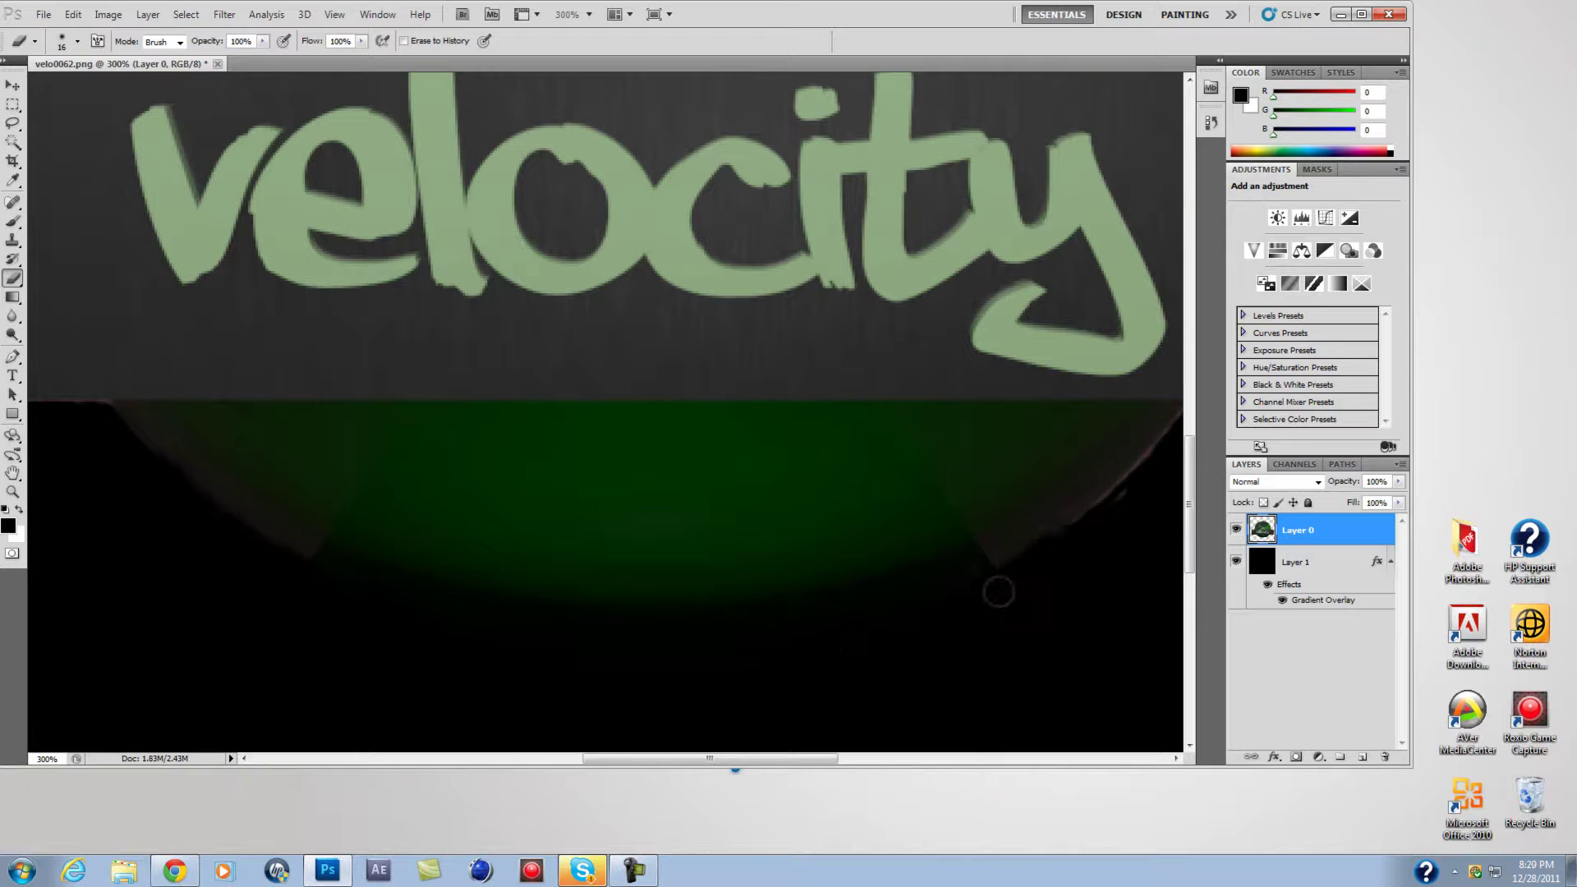
left_click_drag(1108, 499, 1181, 423)
key("ctrl+1")
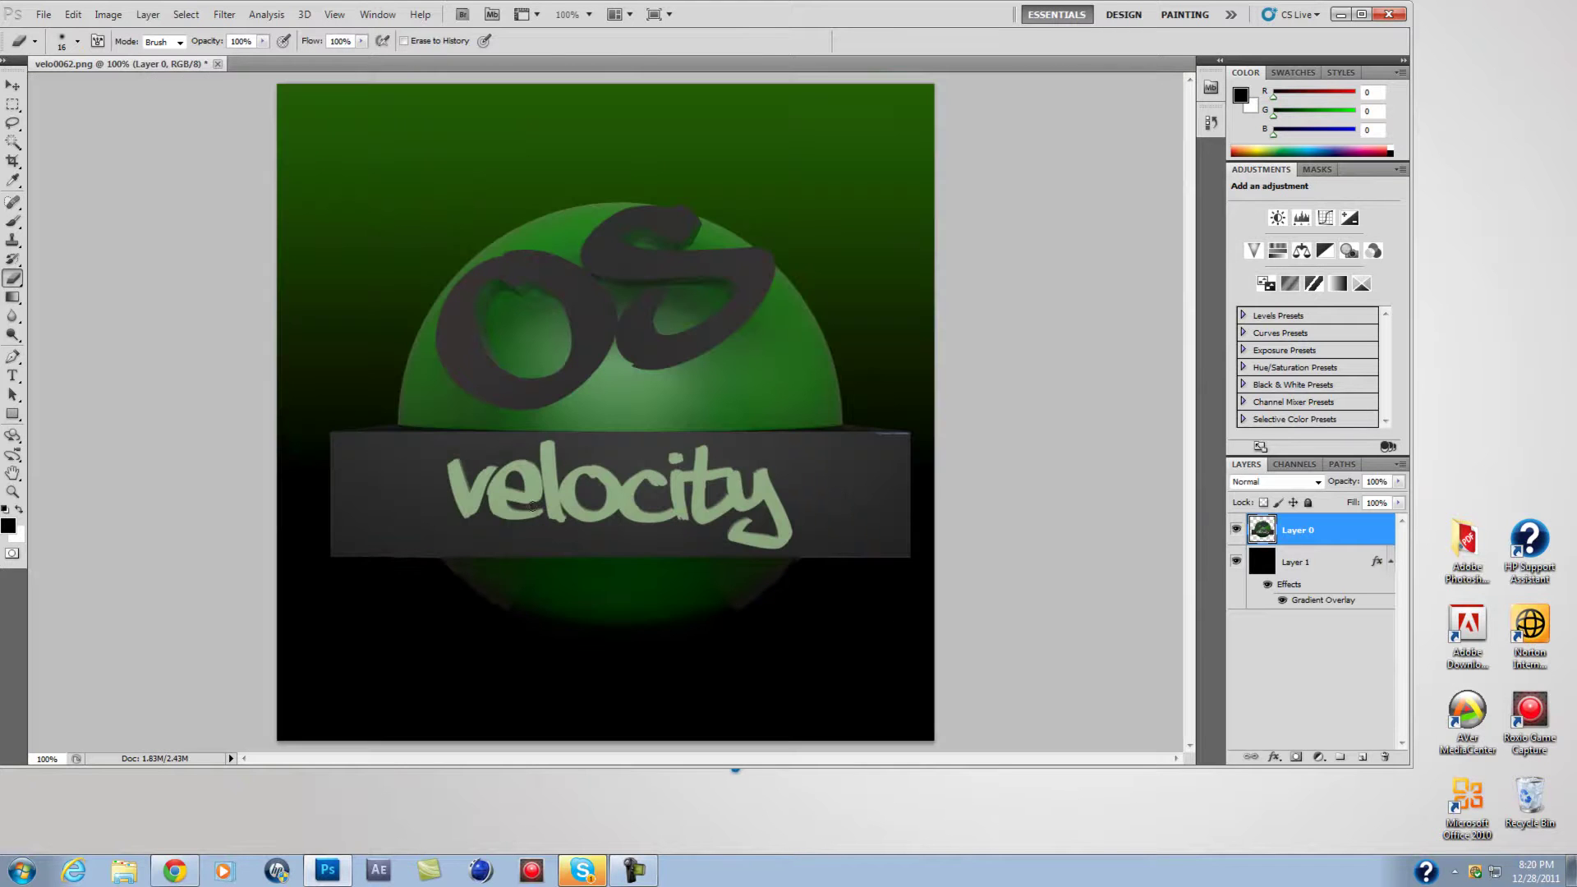
Export the logo with Save for Web as PNG-24, replacing velo0062.png.
left_click(14, 85)
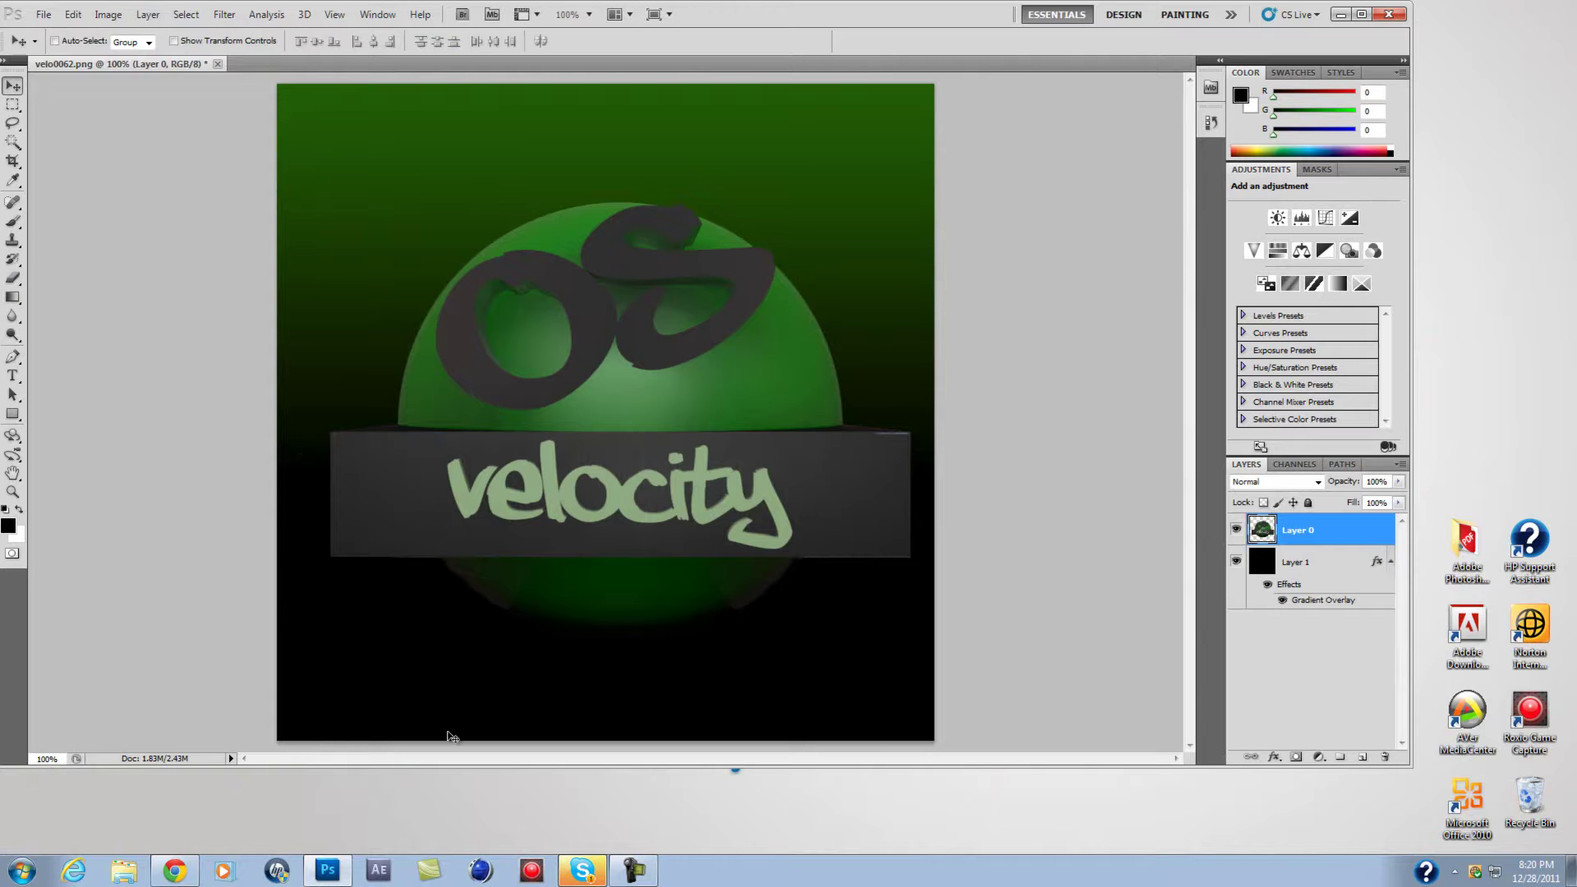
left_click(43, 14)
left_click(82, 289)
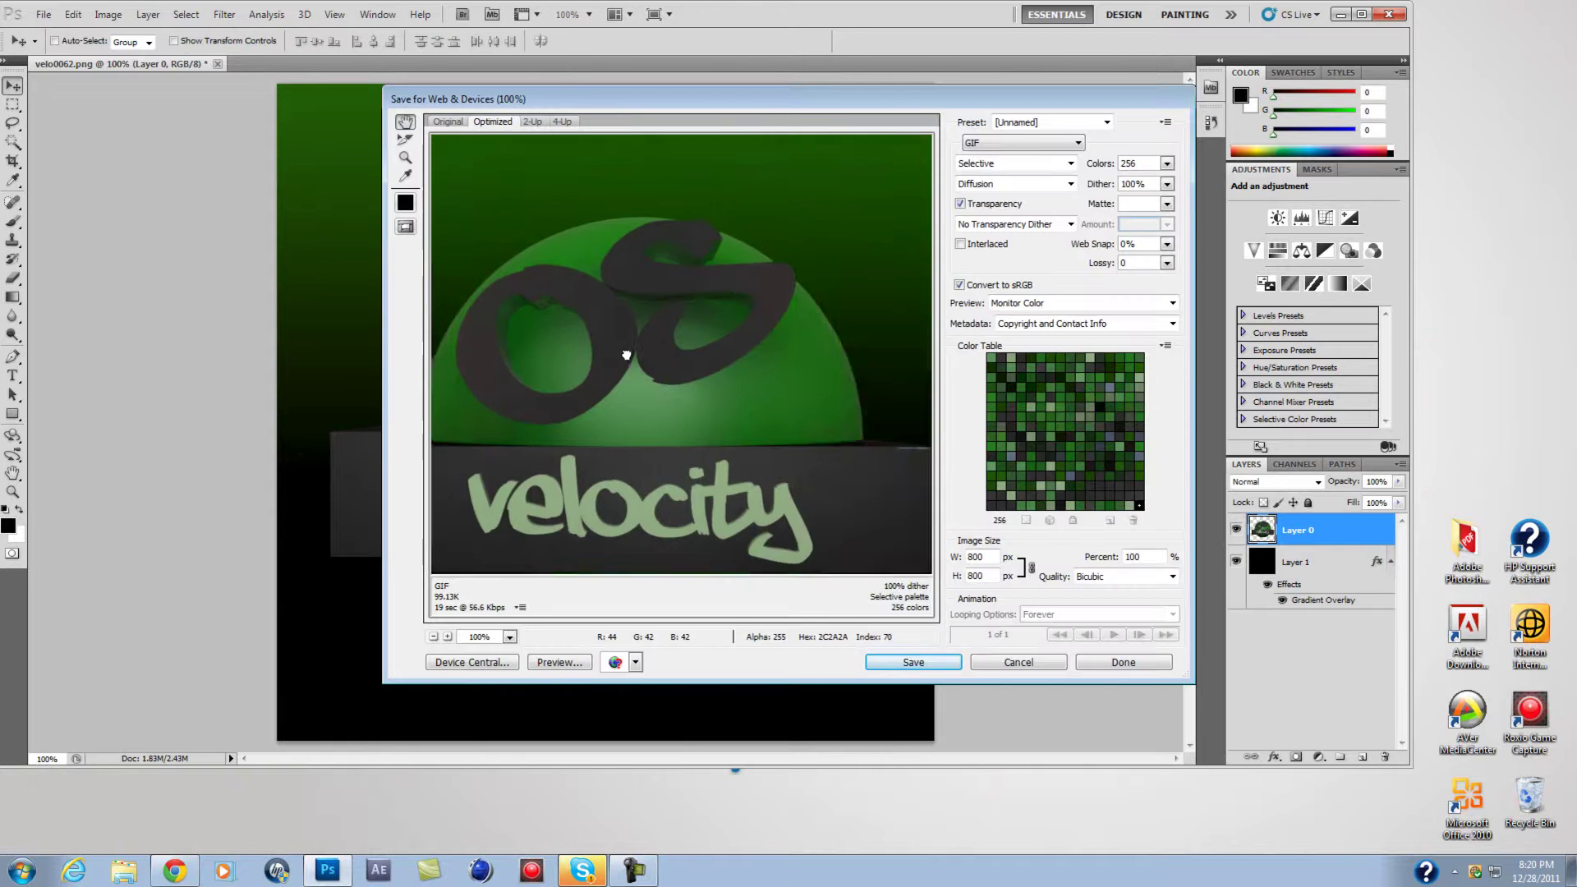
left_click(913, 662)
left_click(830, 523)
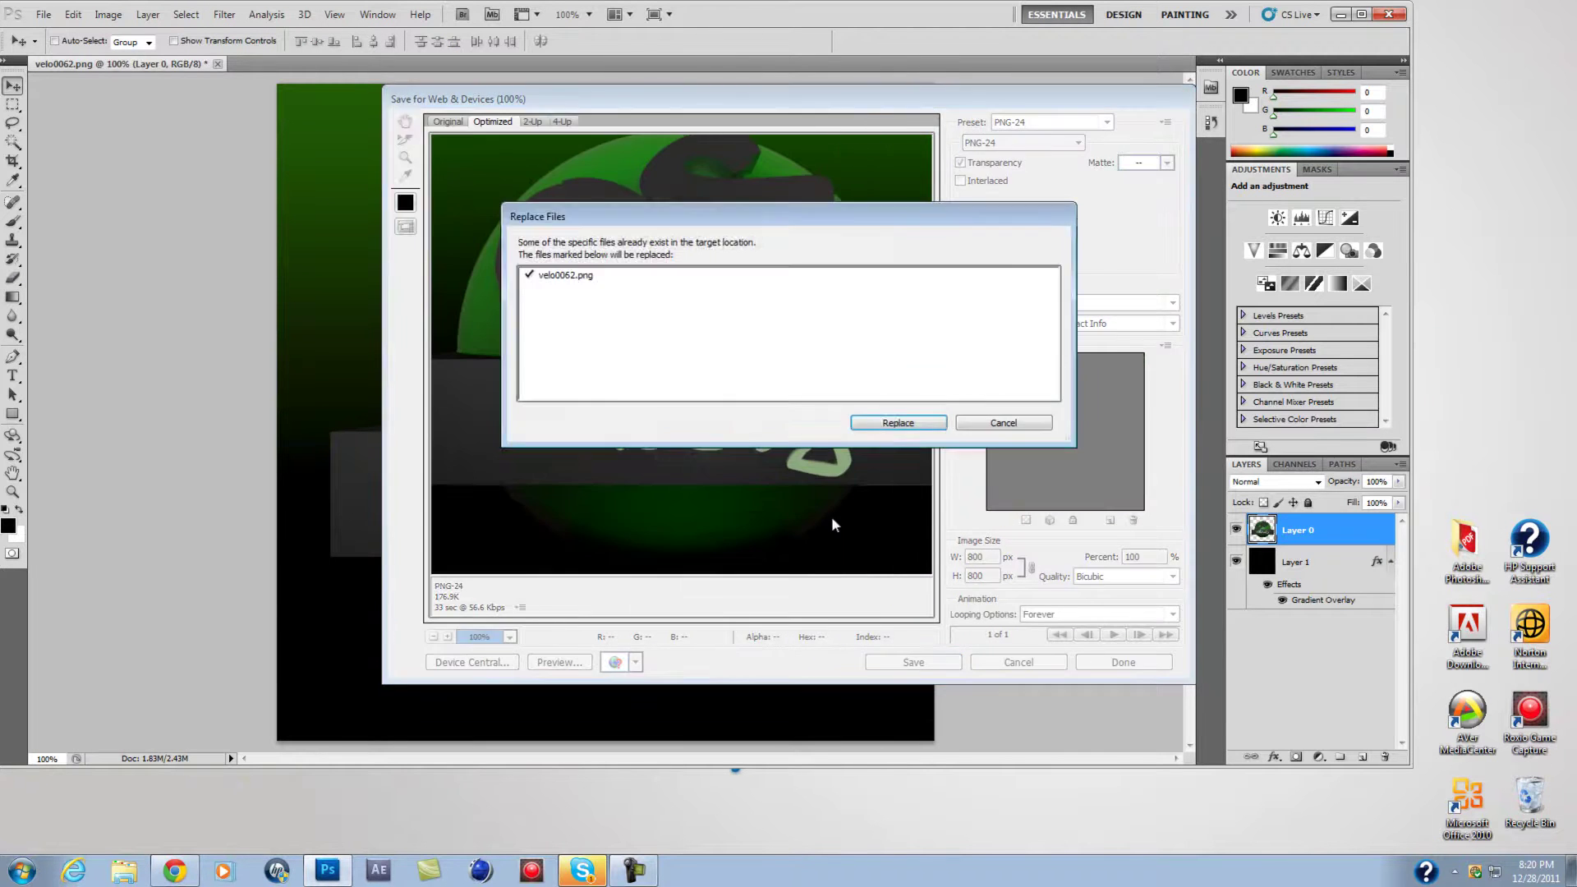
left_click(795, 518)
key("ctrl+q")
Save changes as a PSD in a new 'saved projects' folder under Photoshop Files Etc.
left_click(639, 300)
double_click(809, 324)
right_click(598, 345)
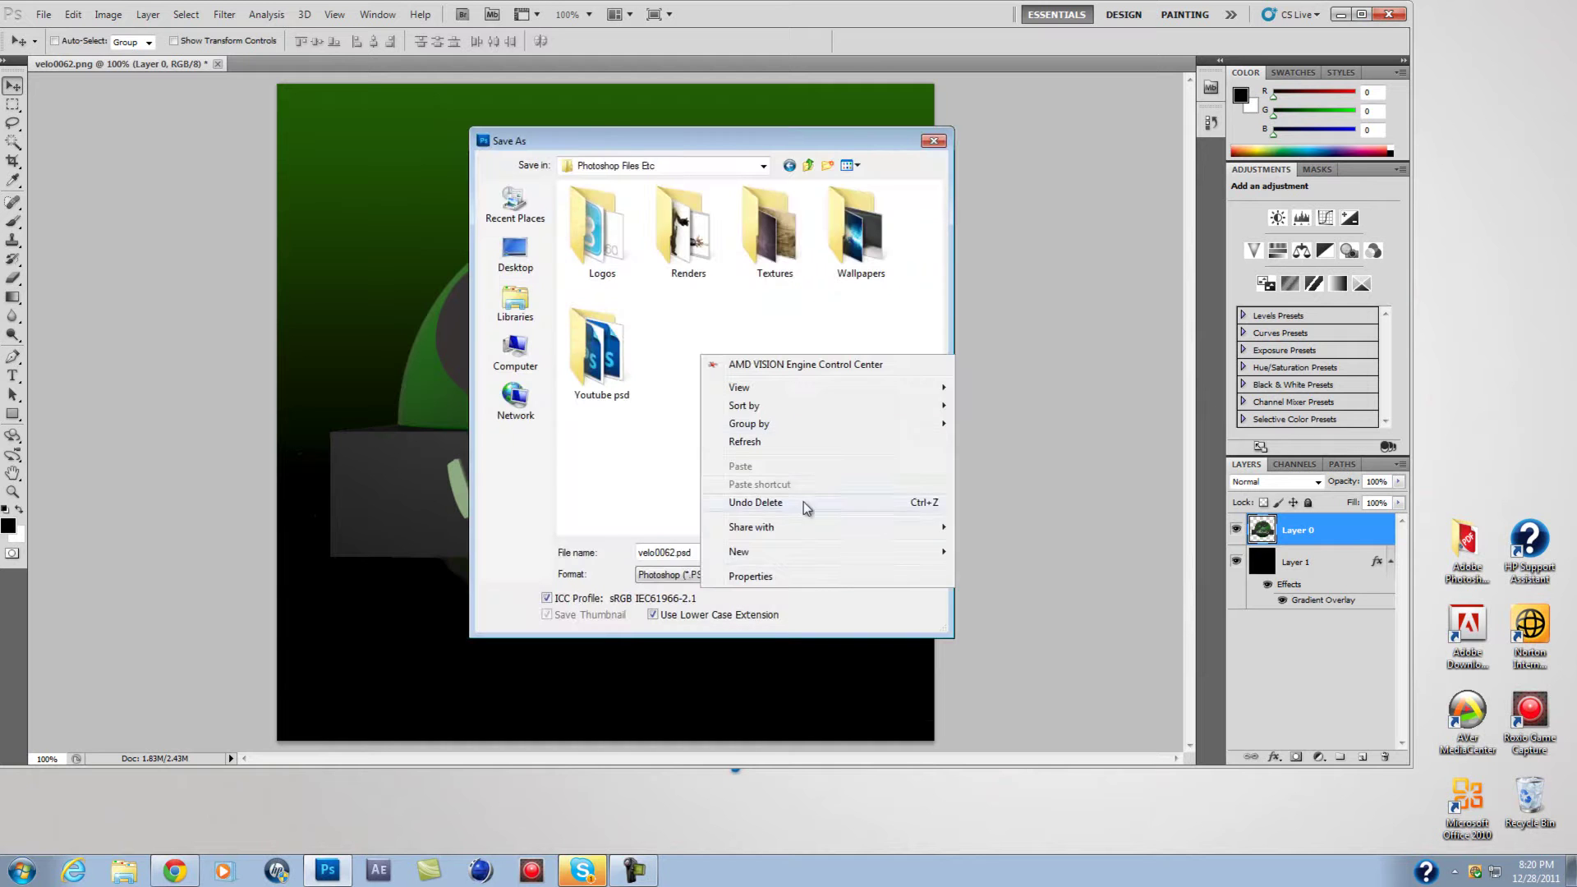
left_click(993, 526)
type("saved projecs")
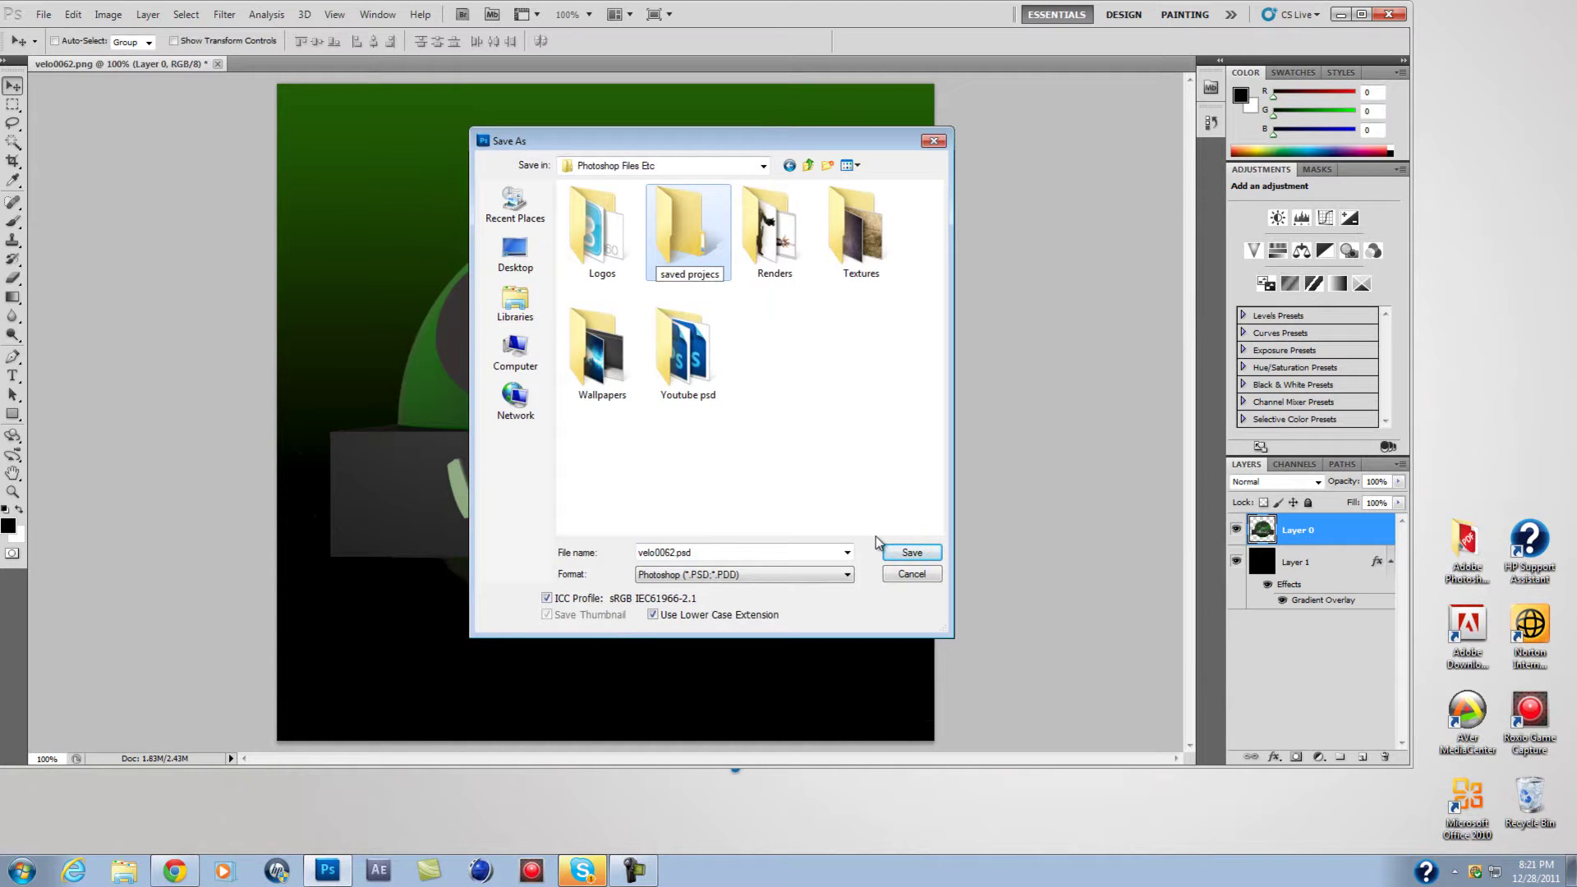
key("Return")
double_click(772, 230)
Save the PSD into 'saved projects' and accept the Photoshop Format Options.
left_click(912, 552)
left_click(970, 280)
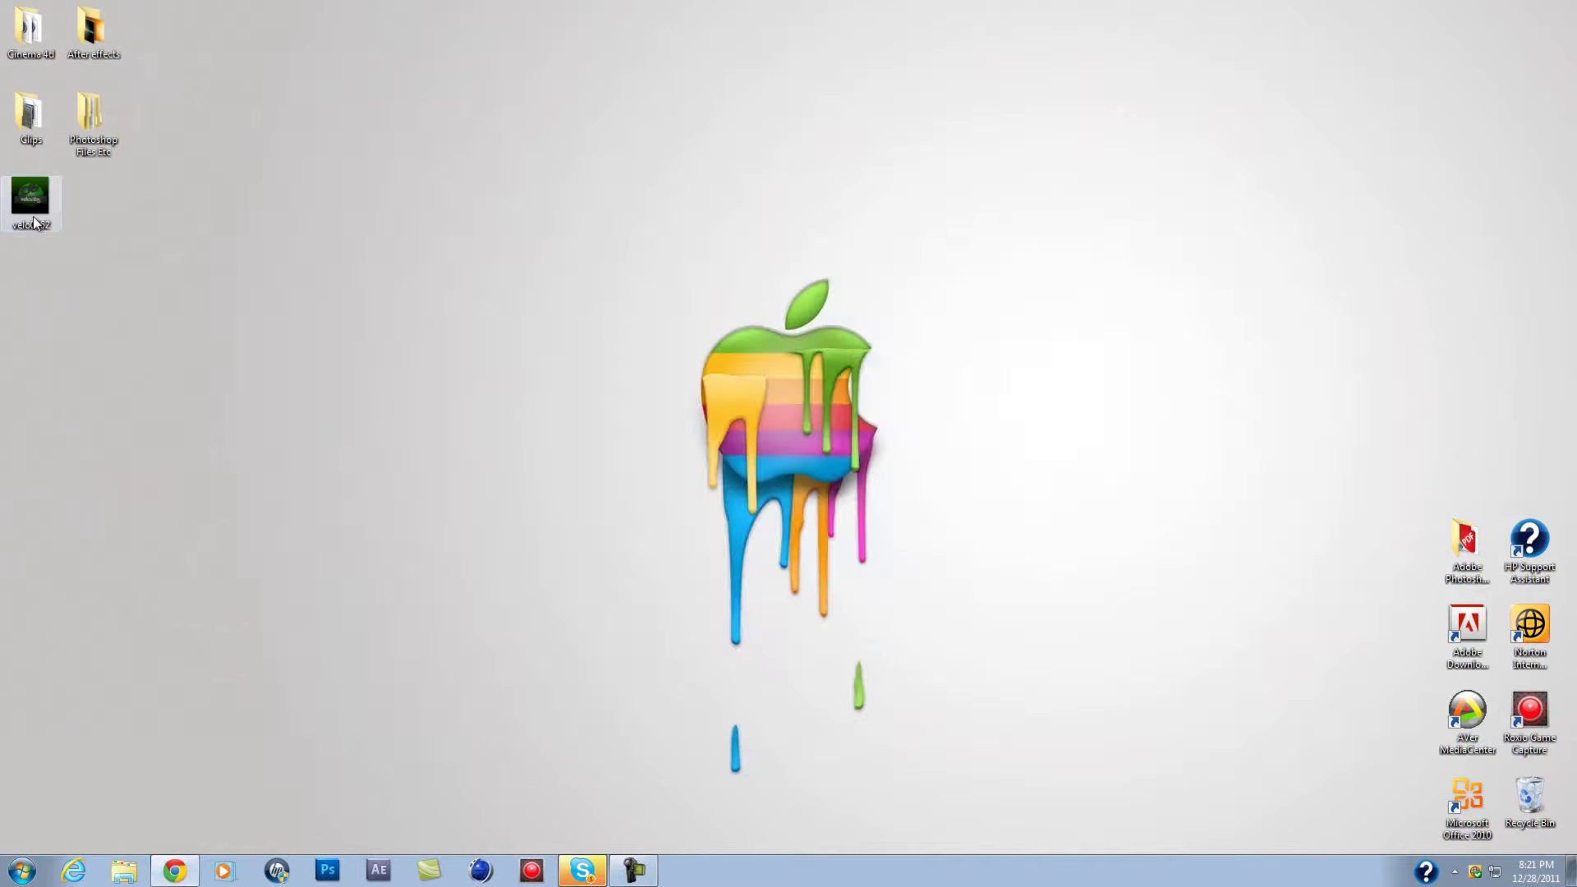